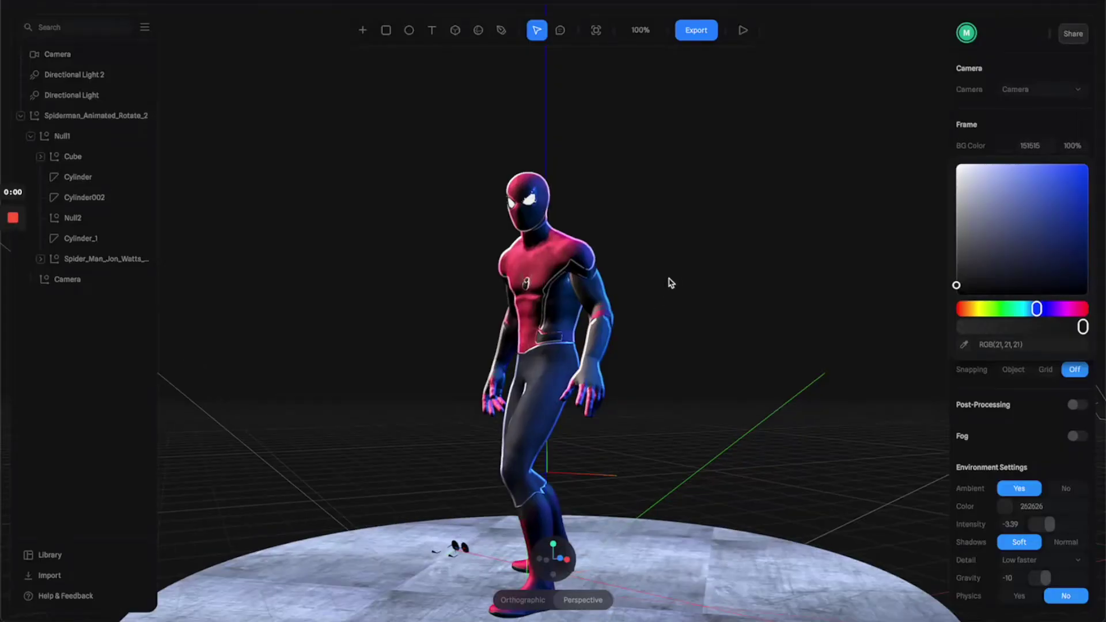
Step: Deselect the Spider-Man model and change BG Color from near-black 151515 to grey, then shift its hue
click(662, 279)
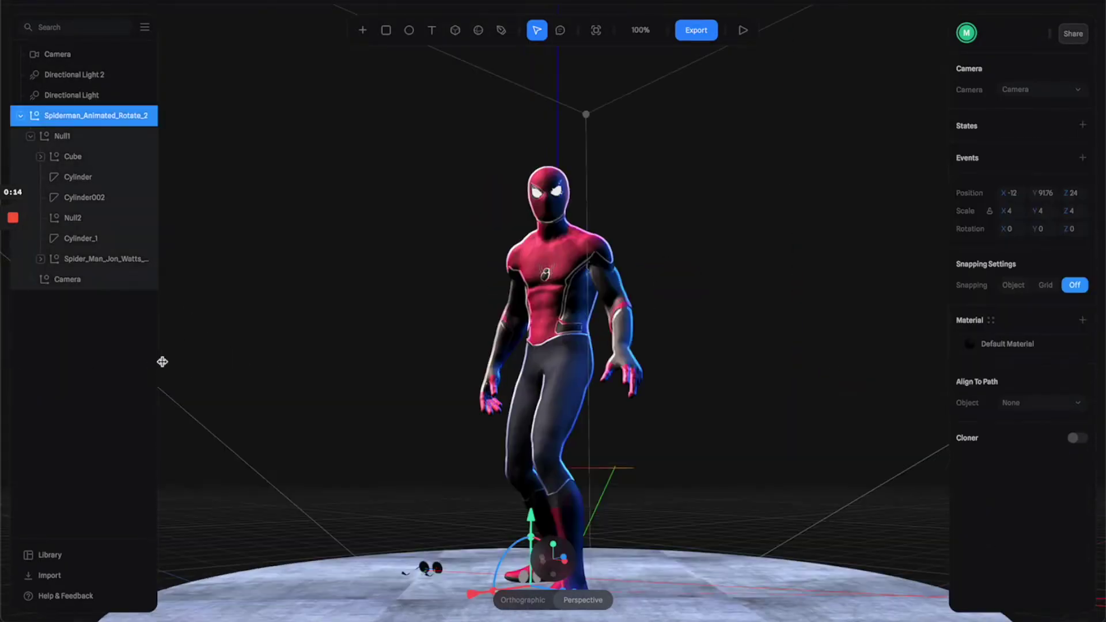
click(88, 361)
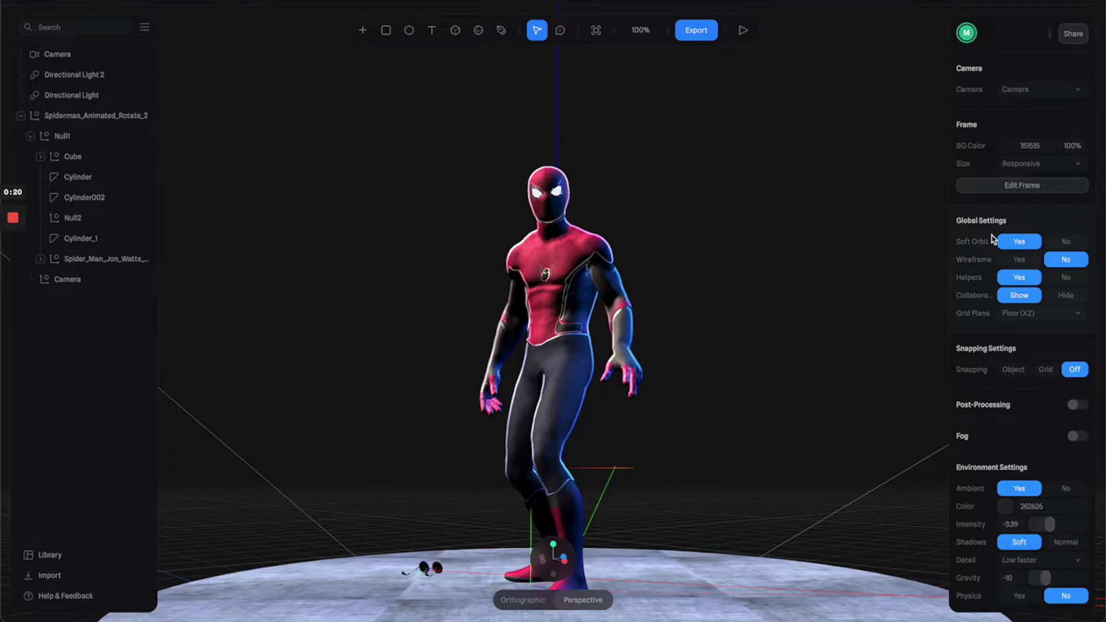
click(1004, 146)
click(954, 219)
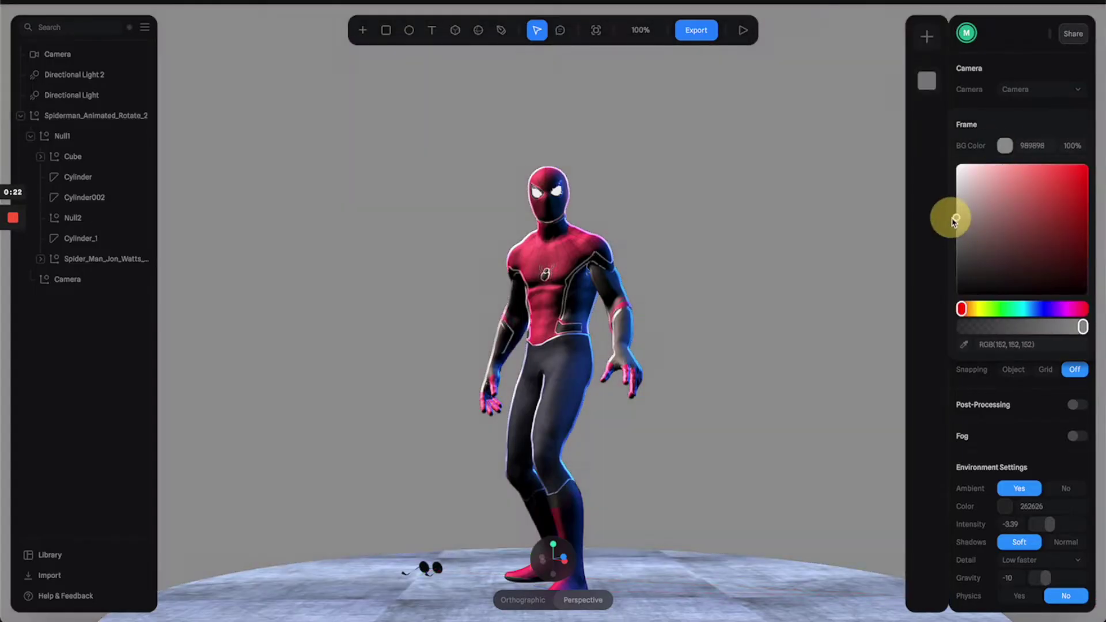
click(1027, 217)
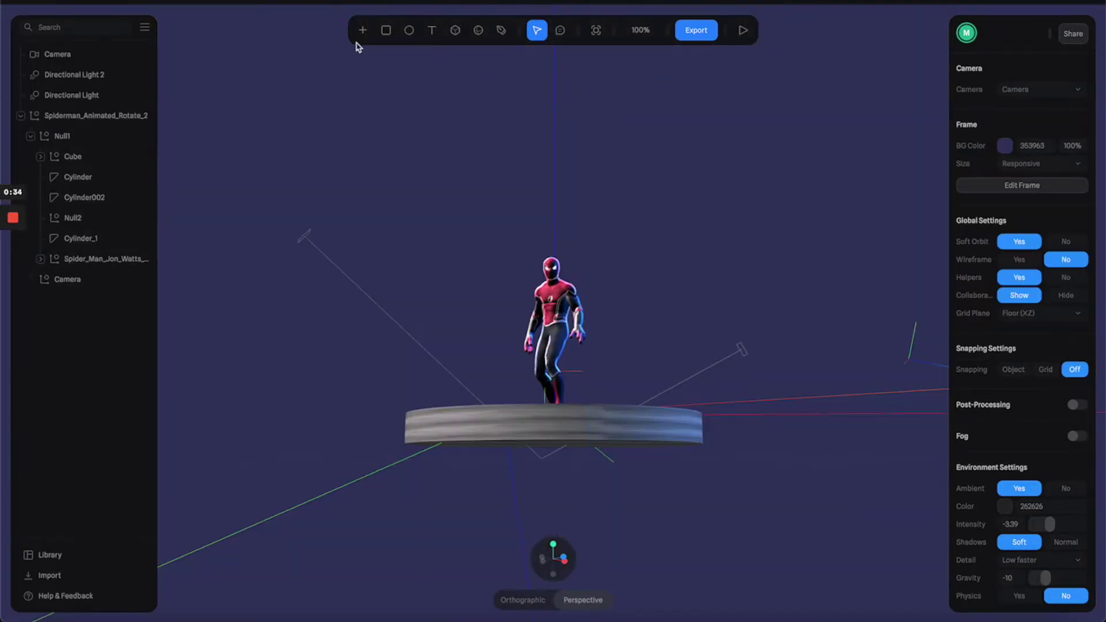
Step: Add a sphere and scale it up until it encloses the whole scene
click(363, 30)
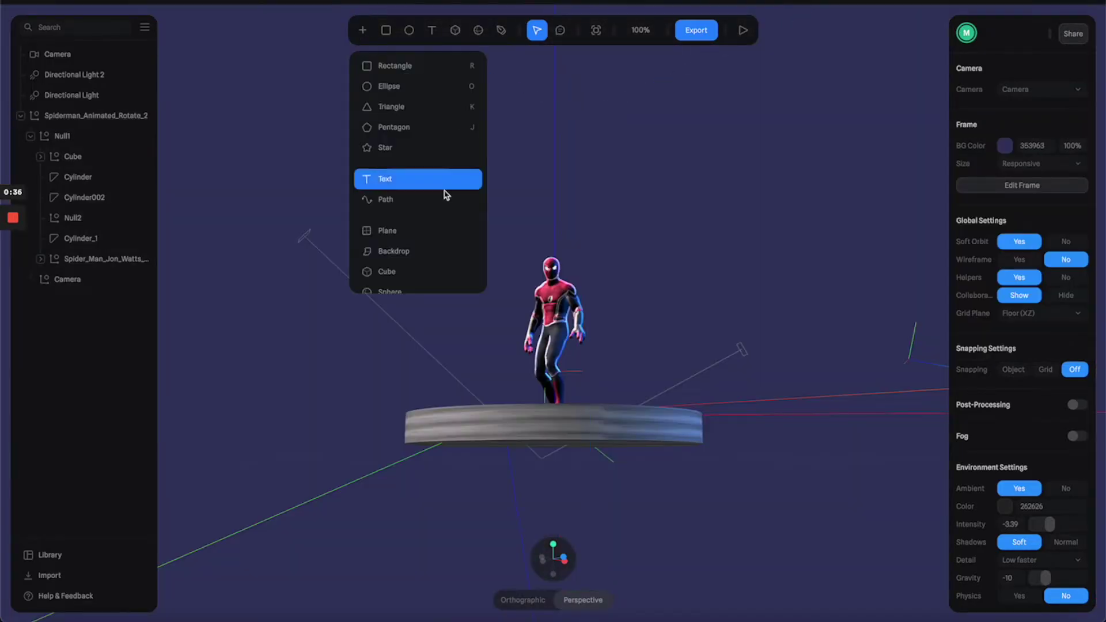
click(397, 288)
click(545, 282)
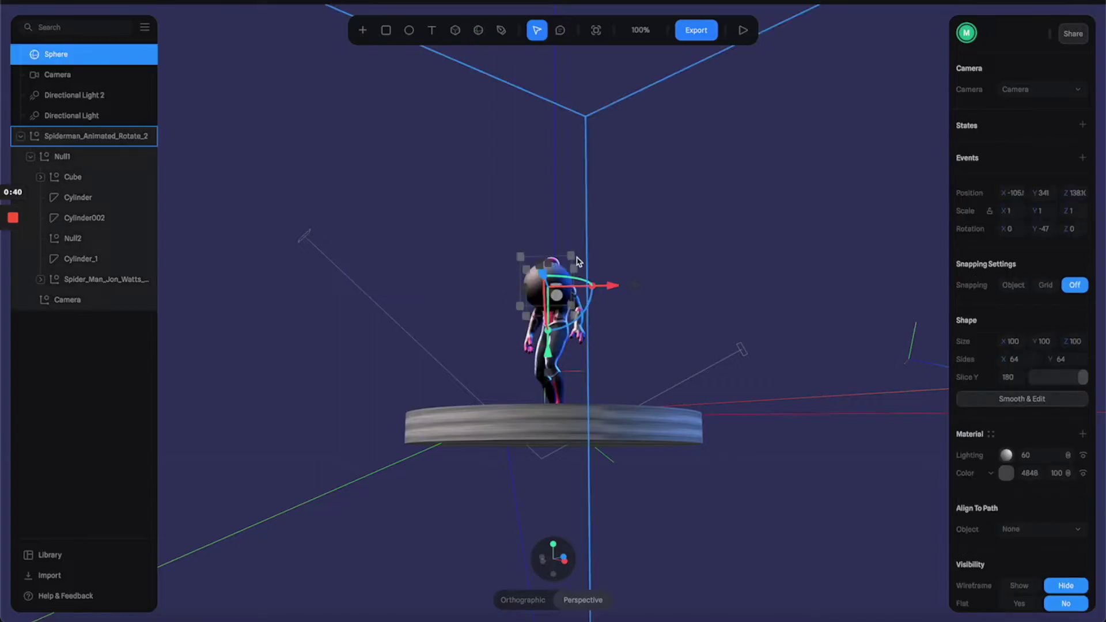
drag(578, 261, 938, 86)
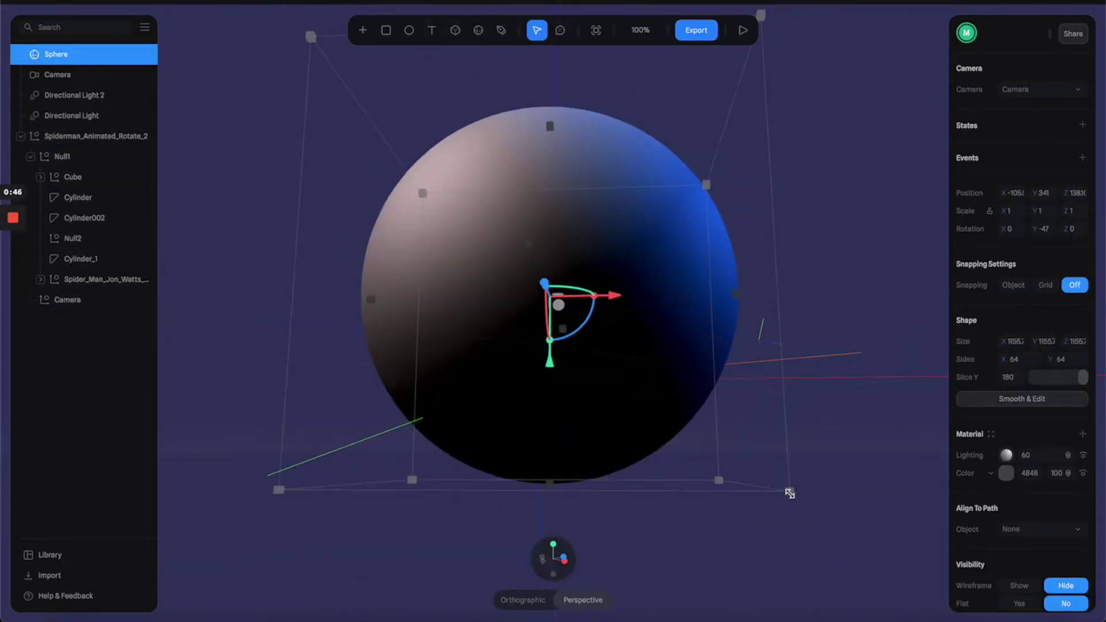
drag(790, 494, 820, 515)
Step: Give the sphere an Image material using the Times Square photo download (1).png with Spherical projection
click(991, 473)
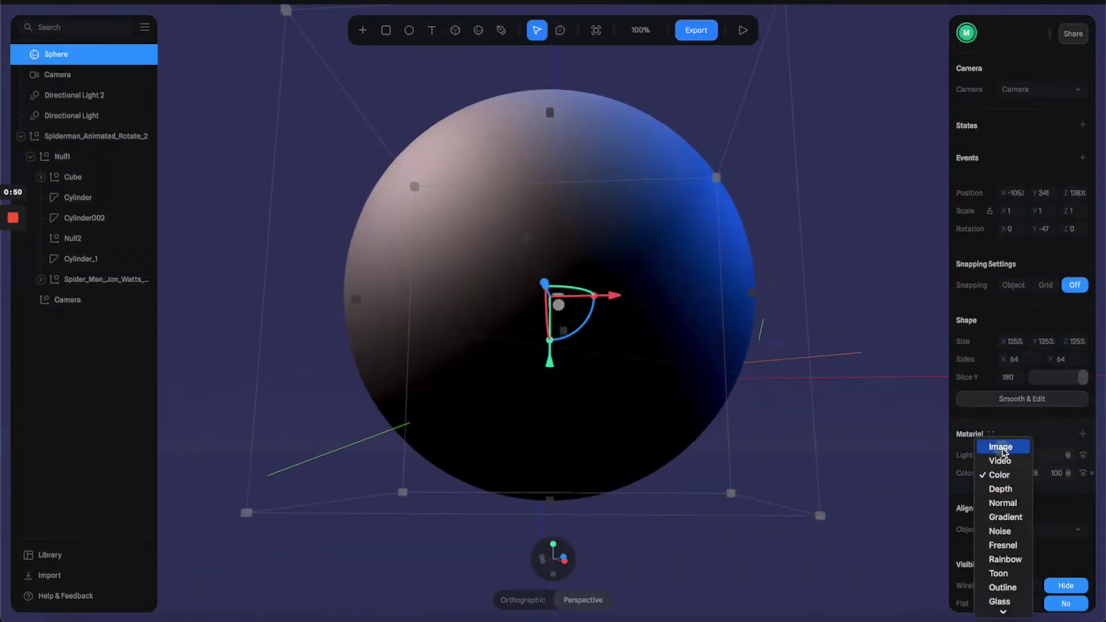
click(1000, 447)
click(1022, 524)
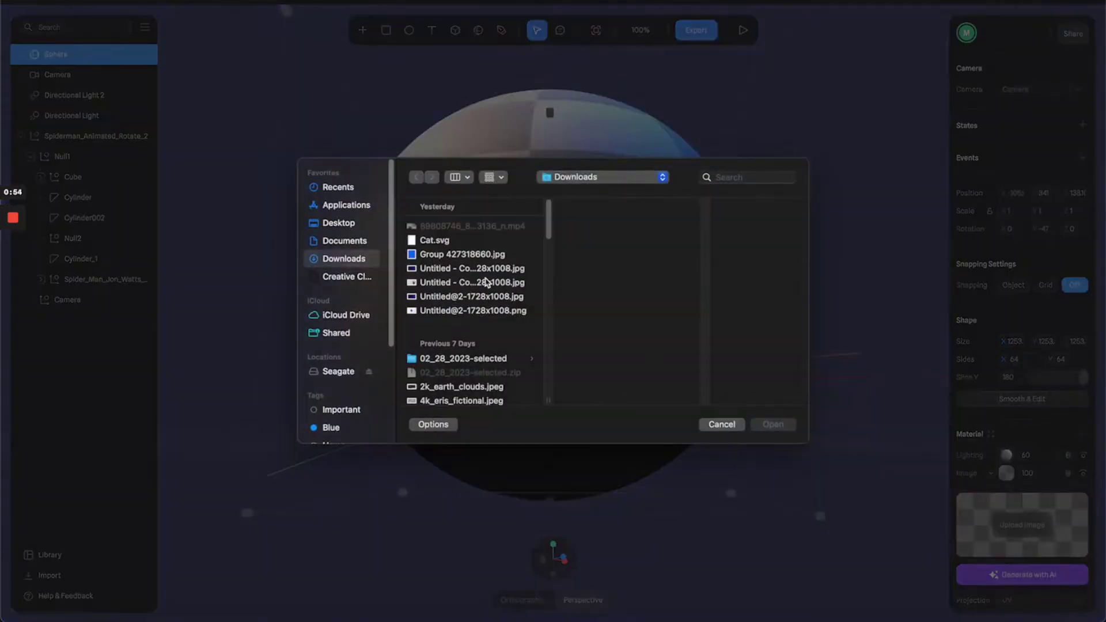
scroll(485, 284, down, 3)
click(443, 370)
scroll(450, 357, down, 2)
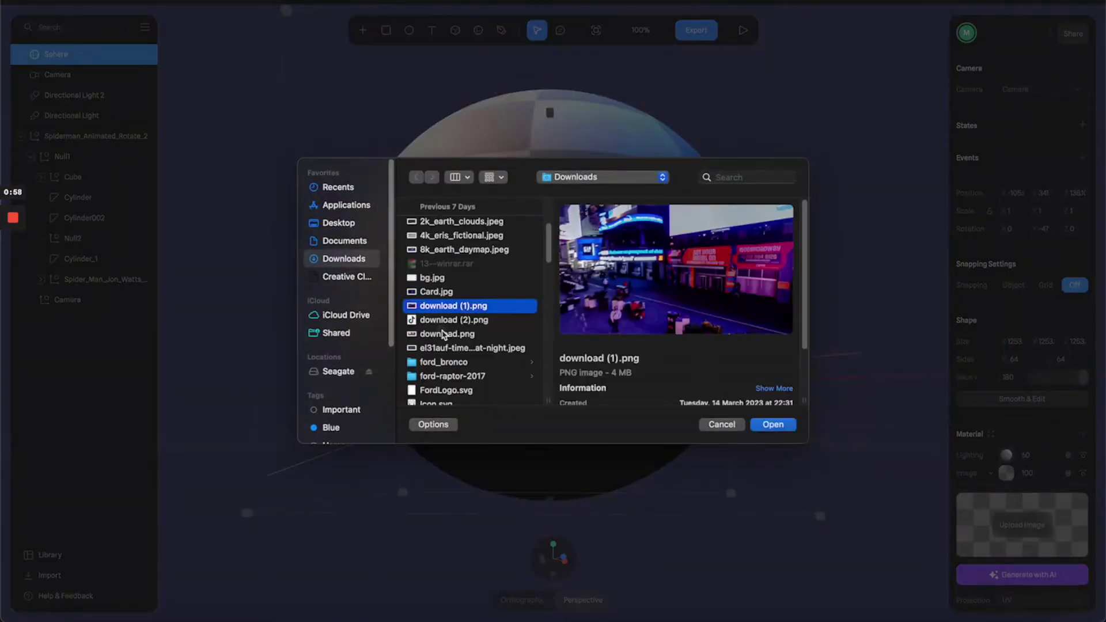
click(472, 345)
click(773, 424)
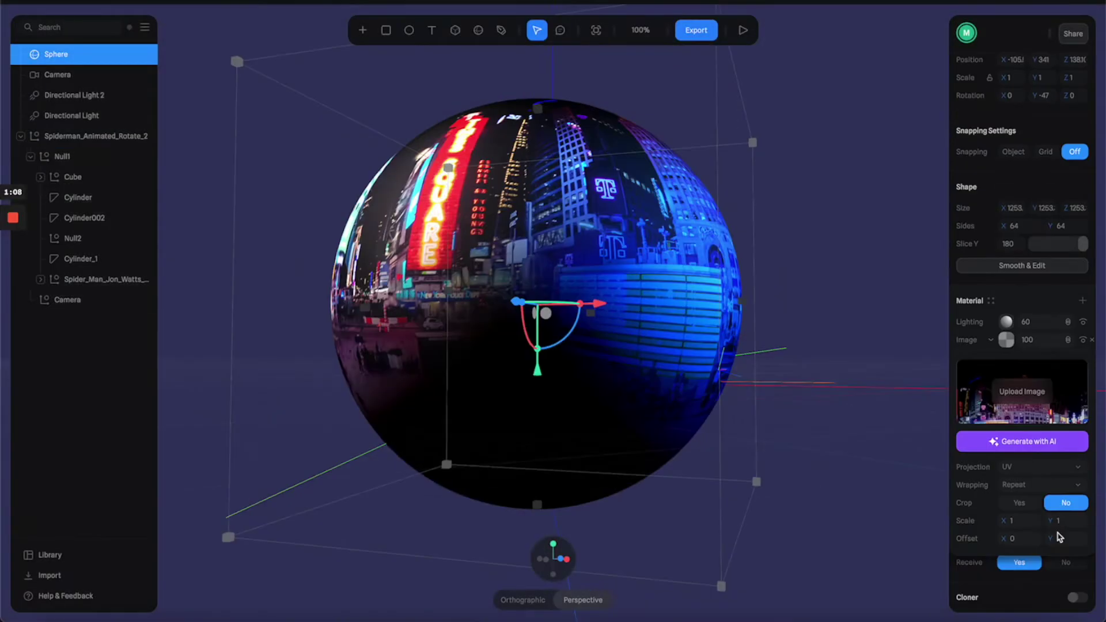
click(1058, 467)
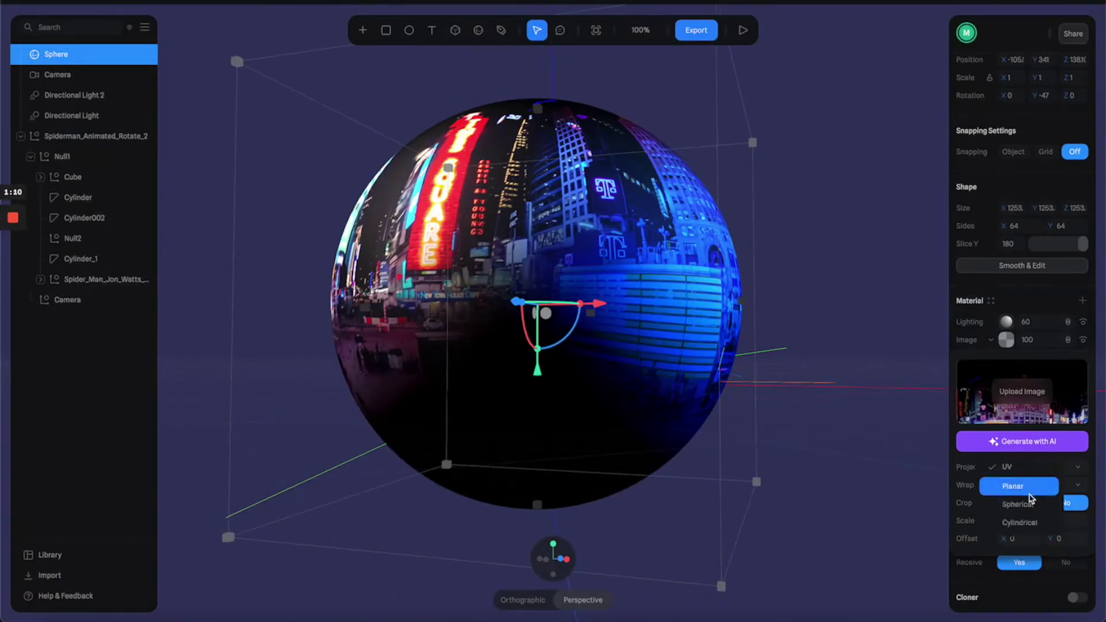
click(1024, 506)
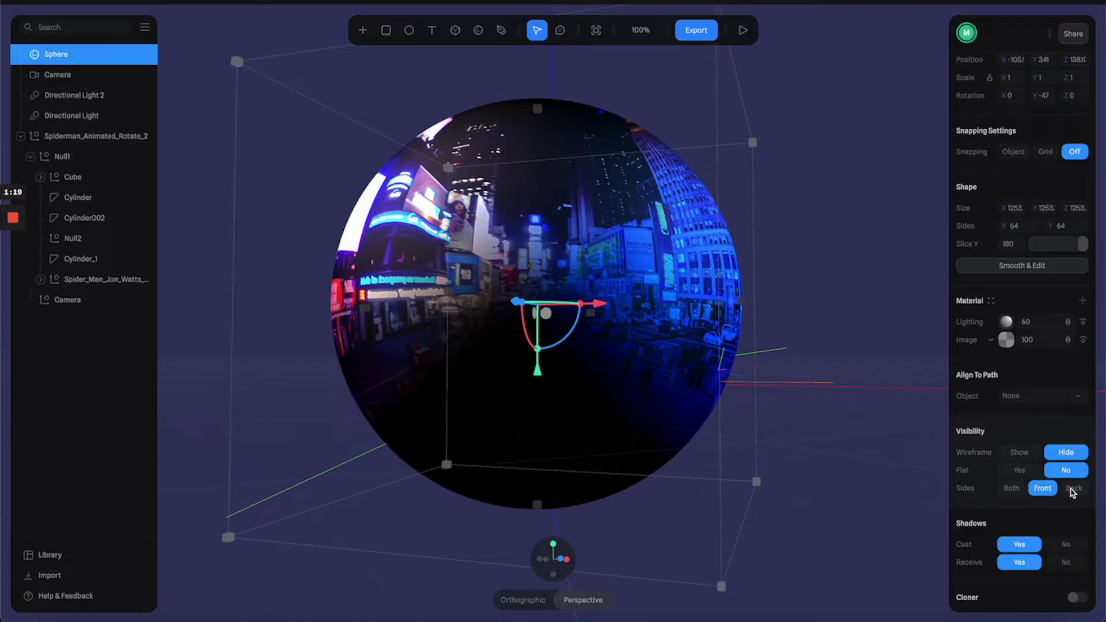
Step: Set the sphere's Visibility Sides to Back, raise it, and turn off its Lighting layer
click(1072, 489)
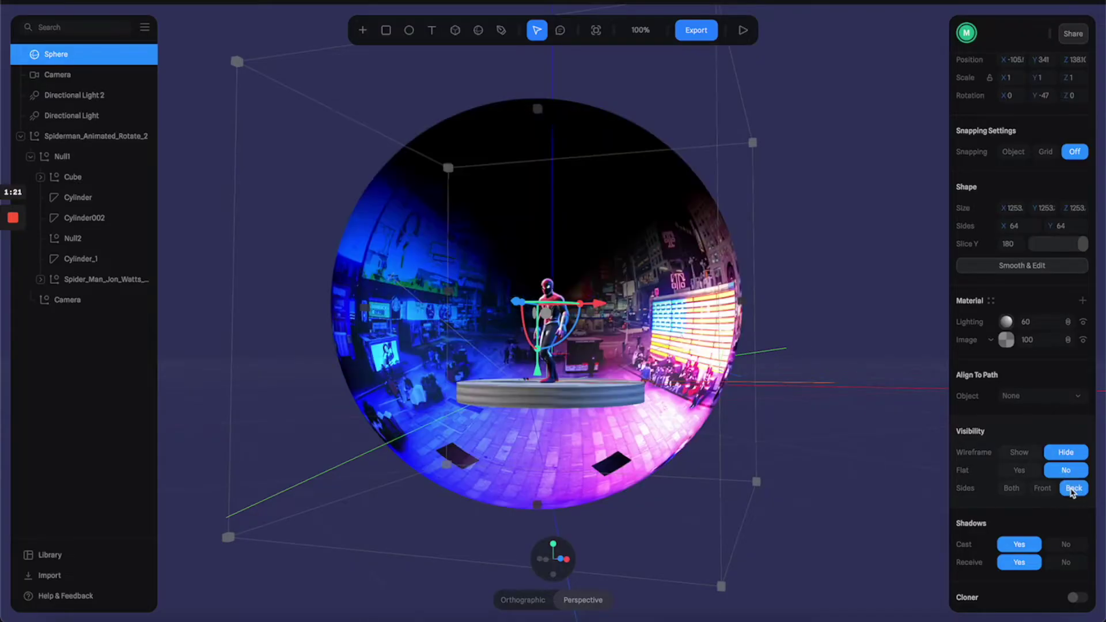
scroll(710, 332, up, 5)
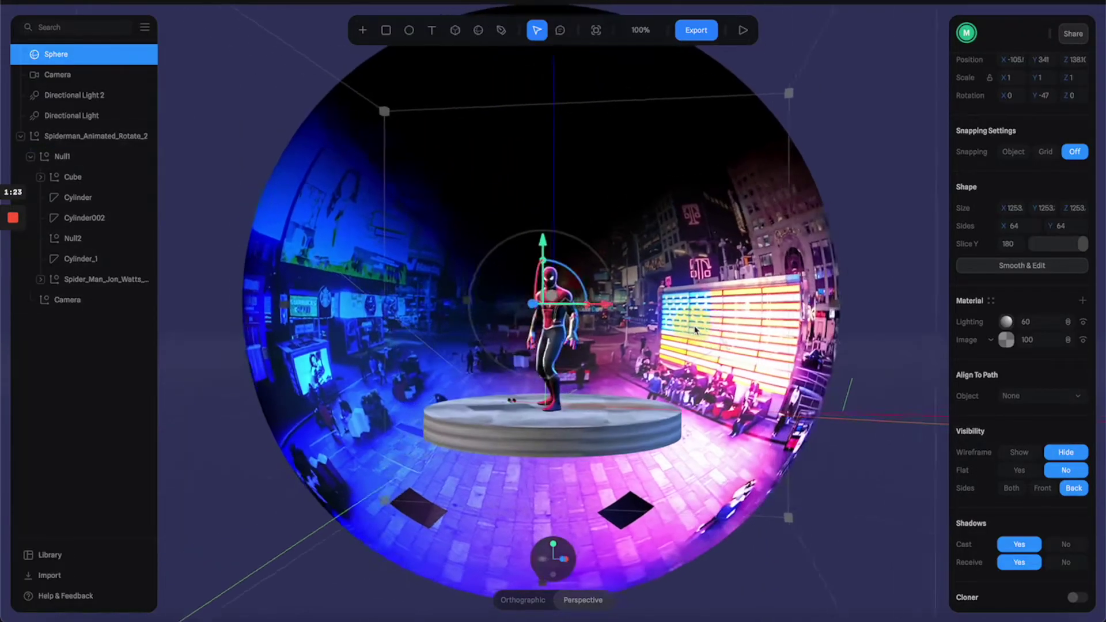
drag(710, 332, 543, 443)
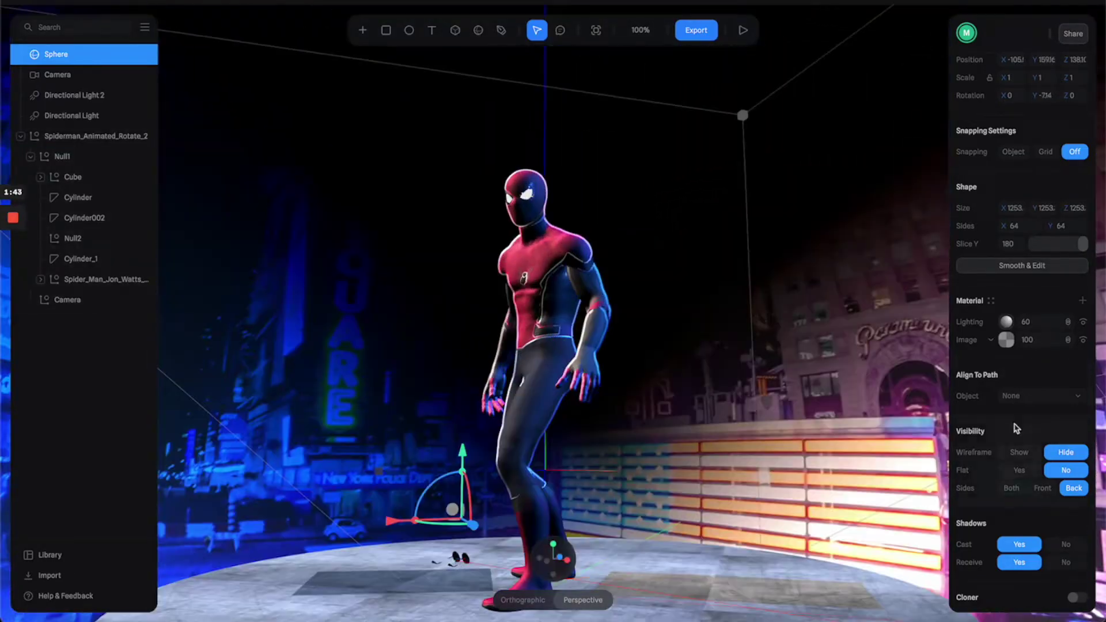
click(1082, 323)
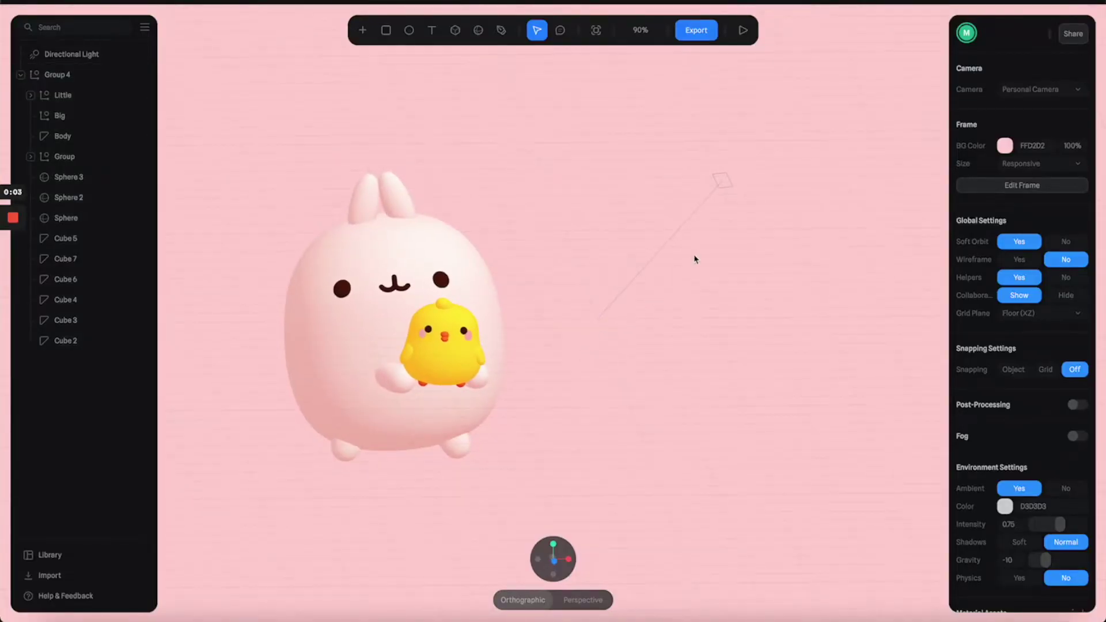
Step: Set Directional Light Shadows to Yes and drag the duplicate bunny Group 5 right along X
click(721, 182)
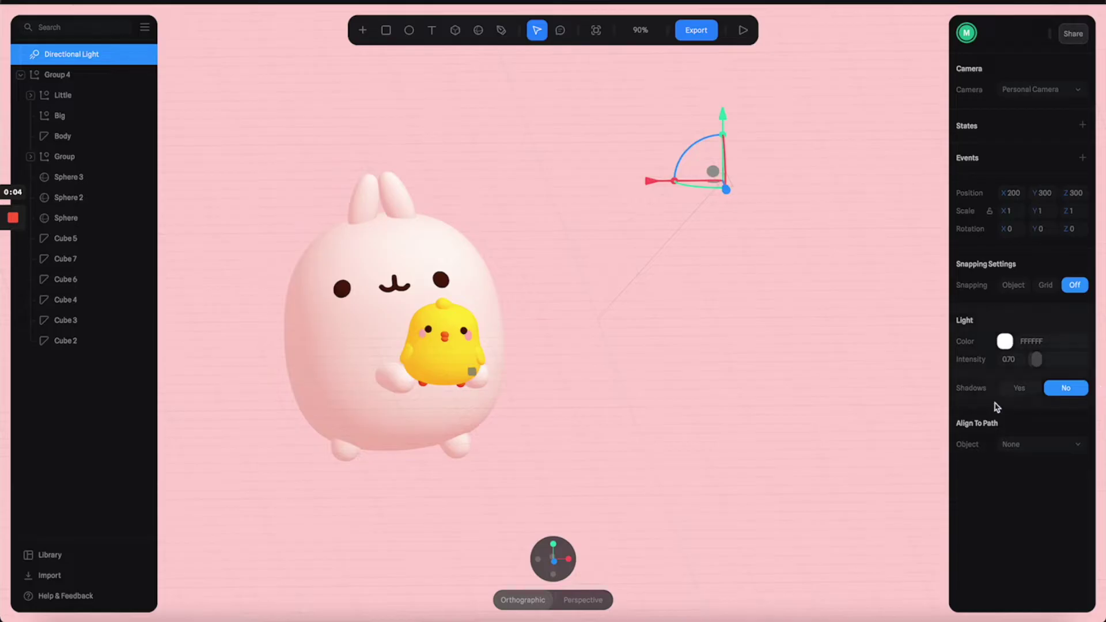
click(1019, 388)
mouse_move(662, 403)
mouse_down()
mouse_move(695, 400)
mouse_move(673, 396)
mouse_up()
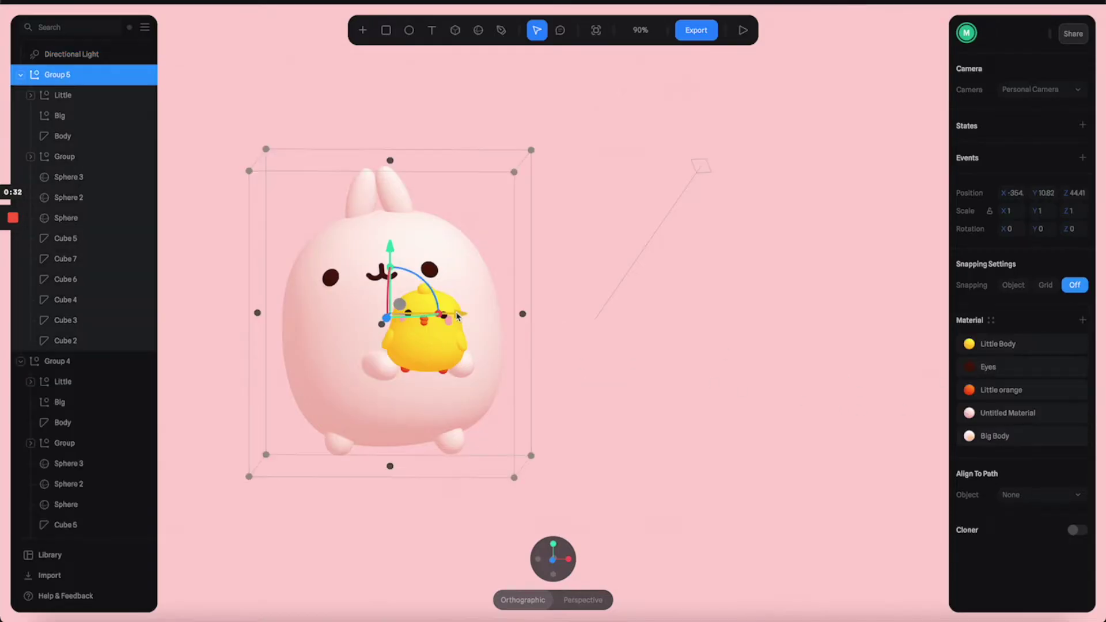
drag(456, 315, 756, 316)
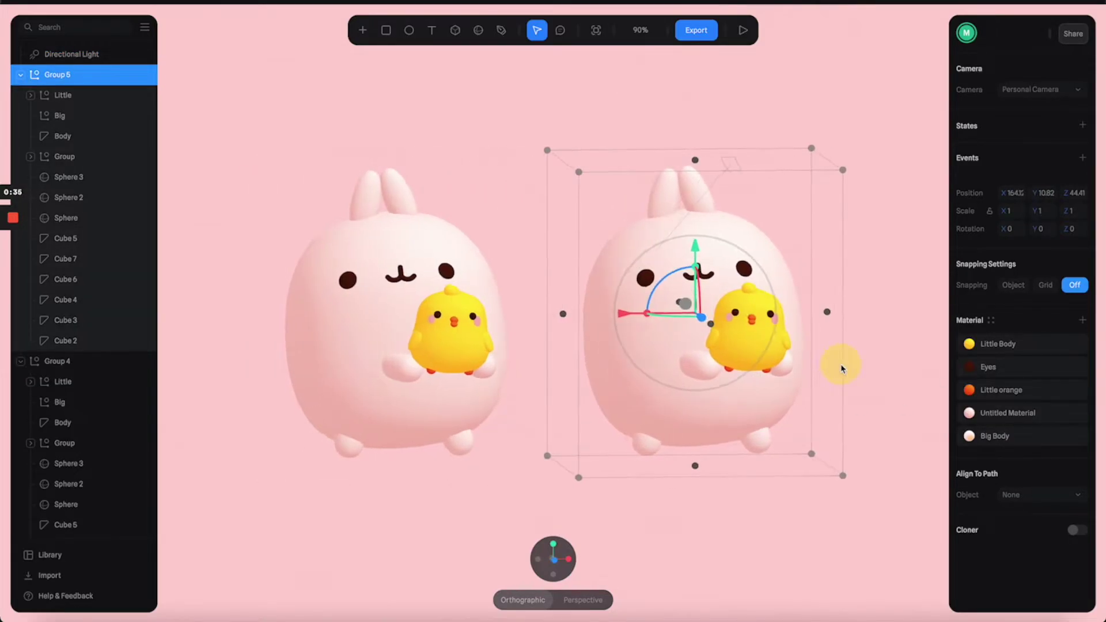
click(884, 375)
Step: Add a new Depth gradient layer to the copied bunny's Body material
double_click(613, 370)
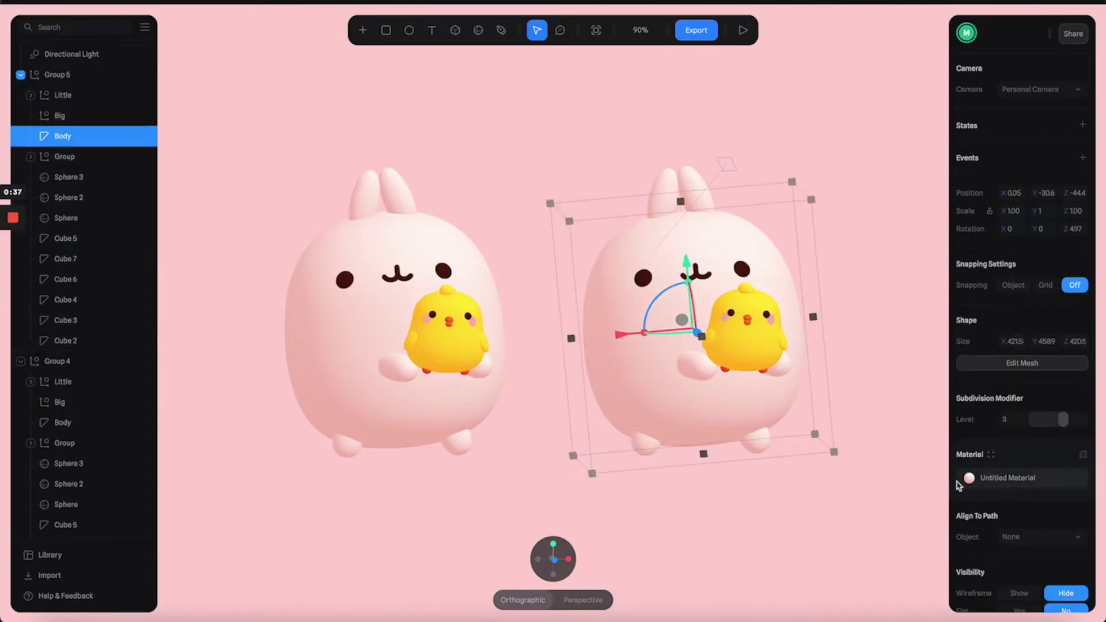
click(1082, 455)
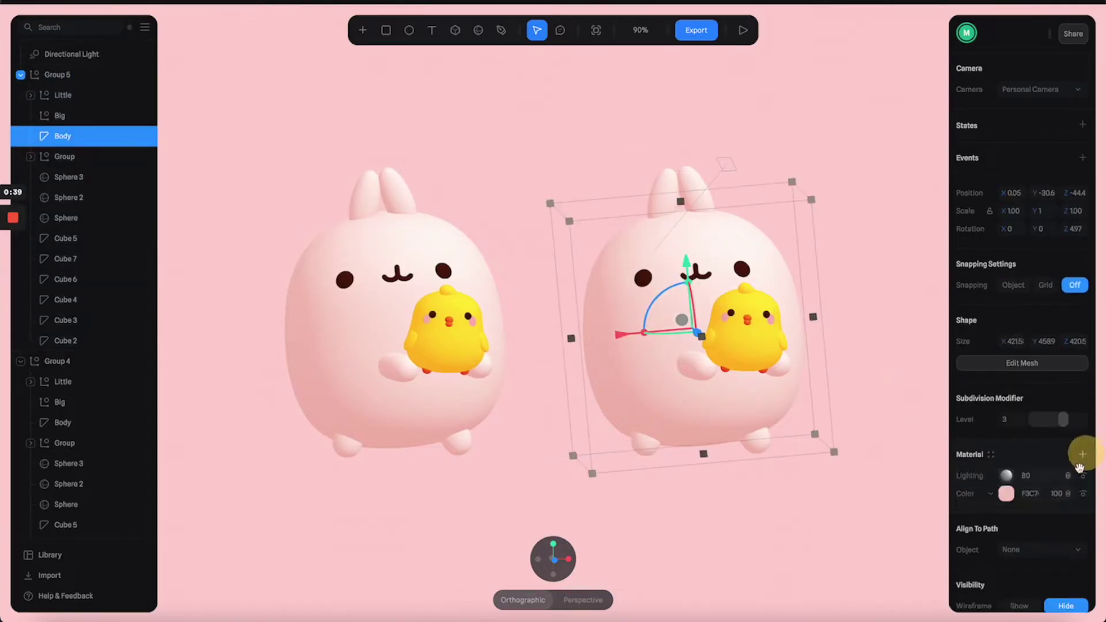
scroll(1086, 443, down, 1)
click(1083, 432)
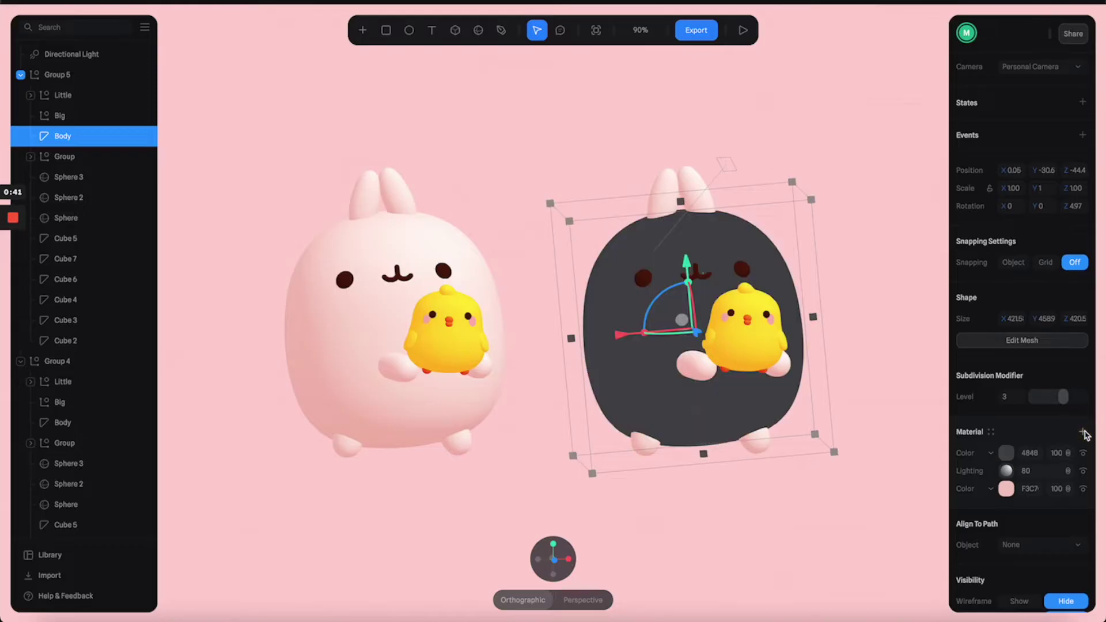
click(993, 452)
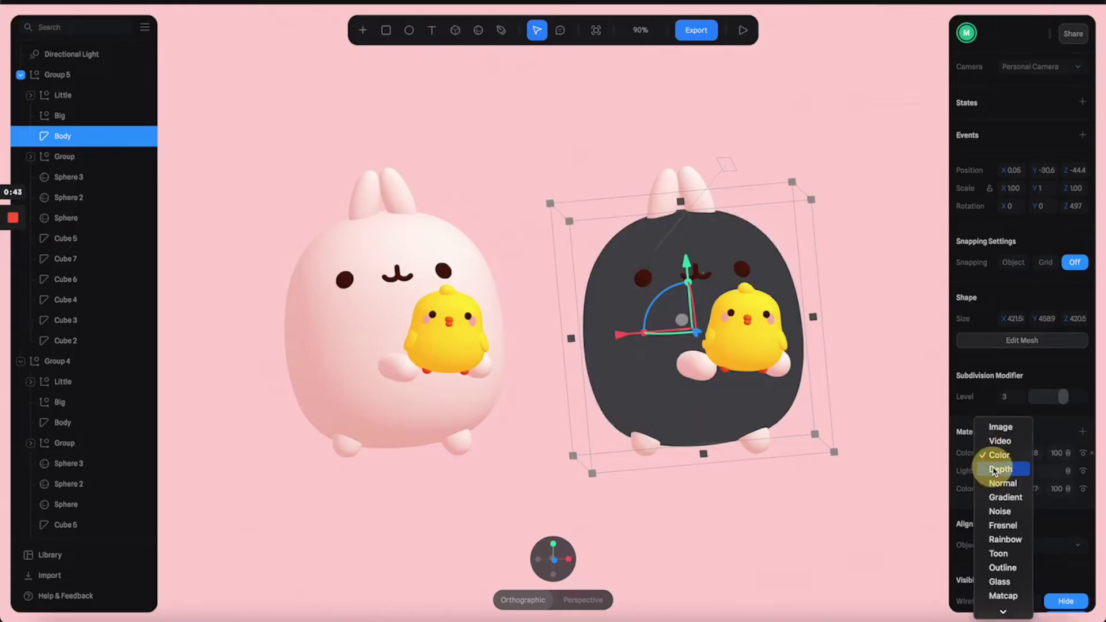
click(978, 455)
drag(979, 455, 1005, 451)
scroll(980, 469, down, 1)
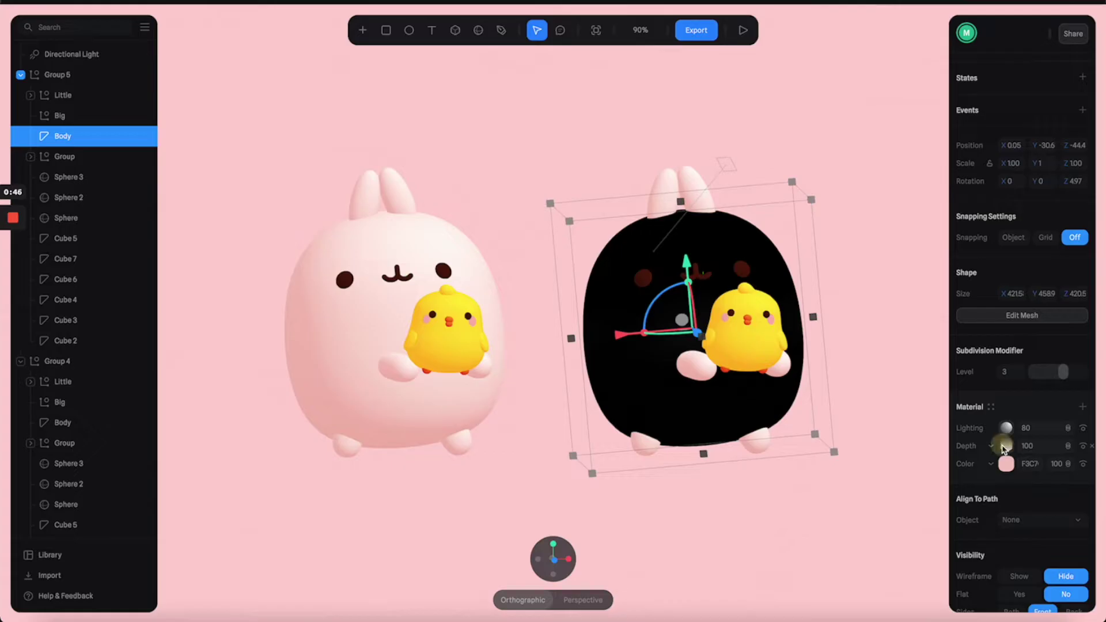
click(992, 447)
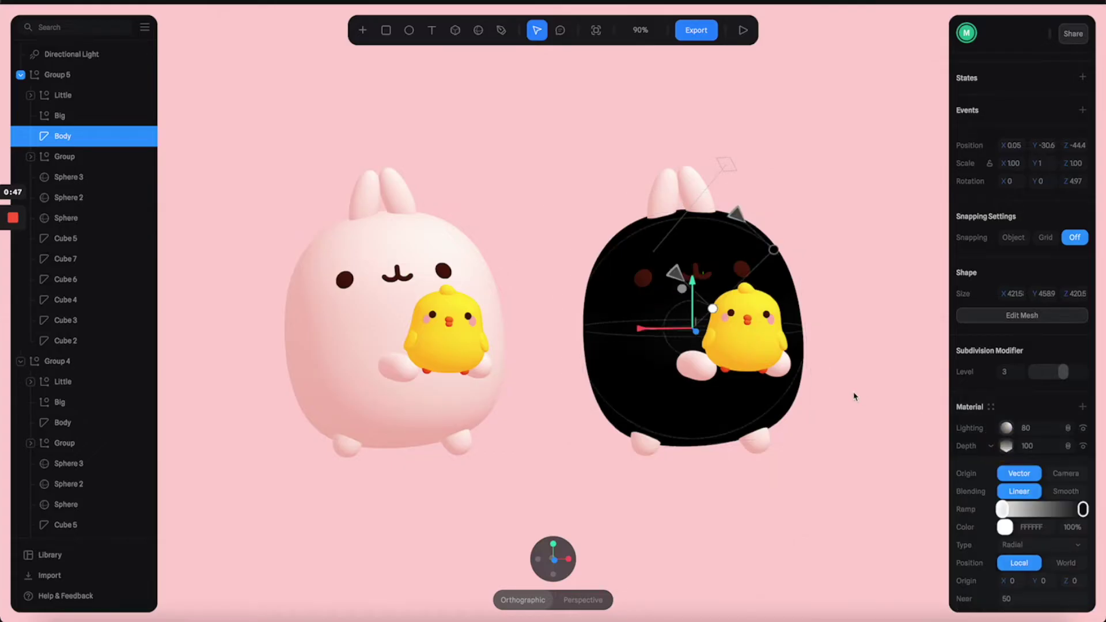
Step: Set the gradient's end colour to faded pink EFB6B6 and its start colour to rosy DD8585
click(1003, 509)
scroll(1007, 507, down, 2)
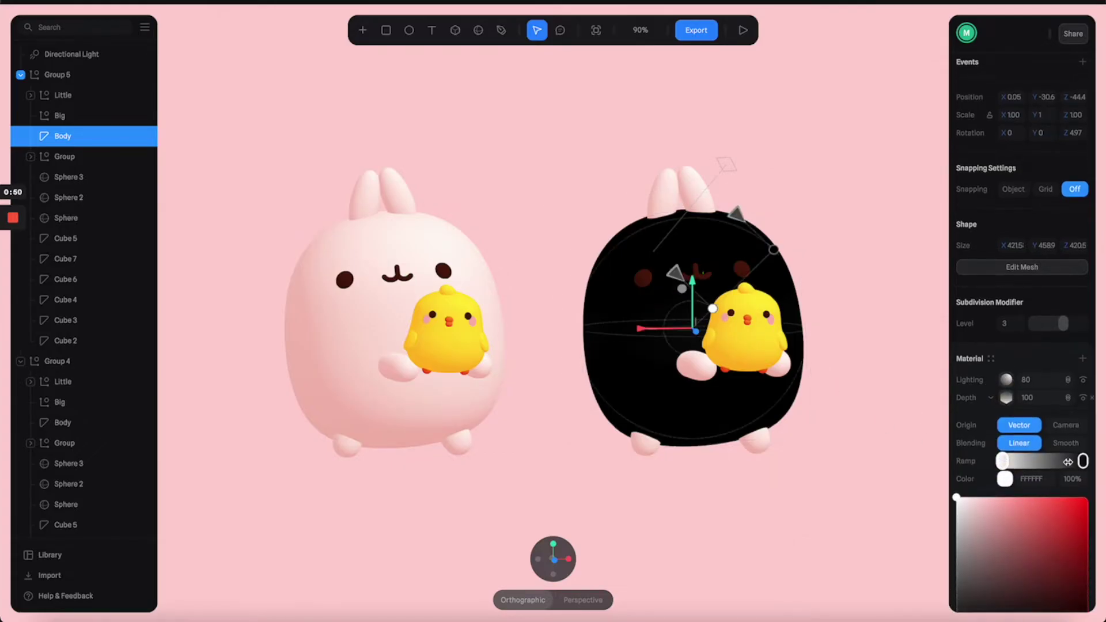
click(1083, 460)
scroll(1044, 520, down, 1)
click(990, 487)
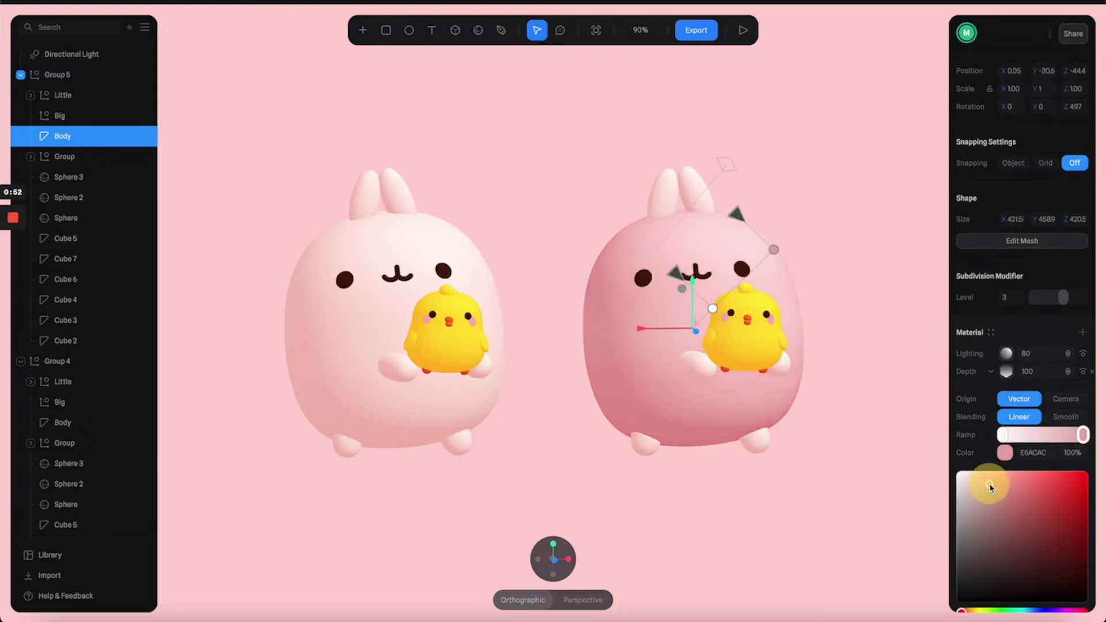
drag(989, 486, 987, 479)
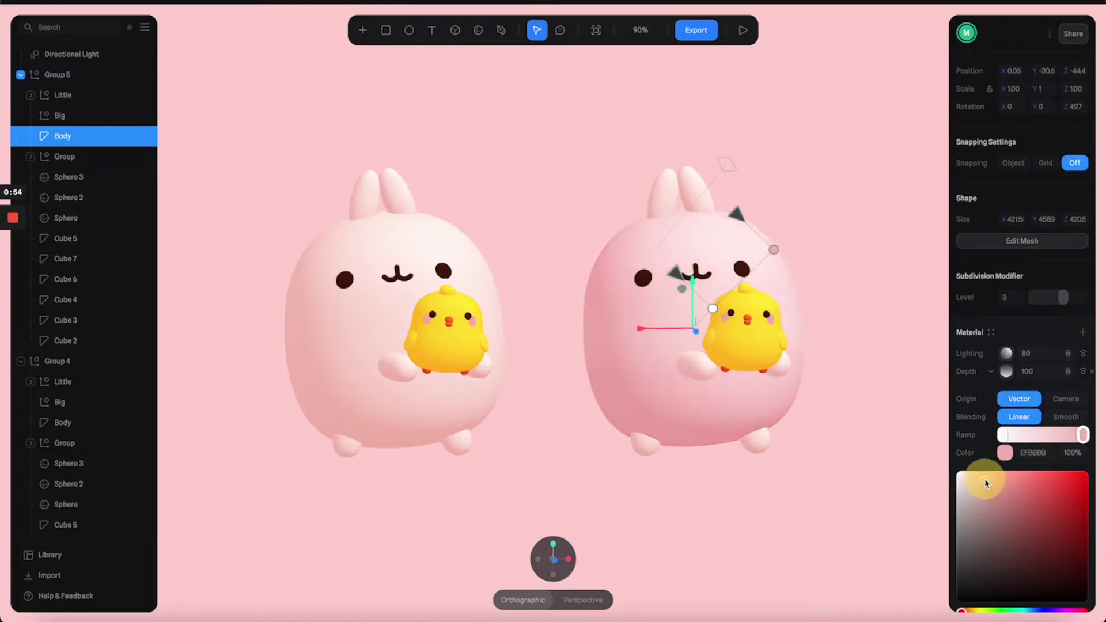
scroll(991, 544, down, 2)
drag(1043, 583, 947, 577)
click(1002, 380)
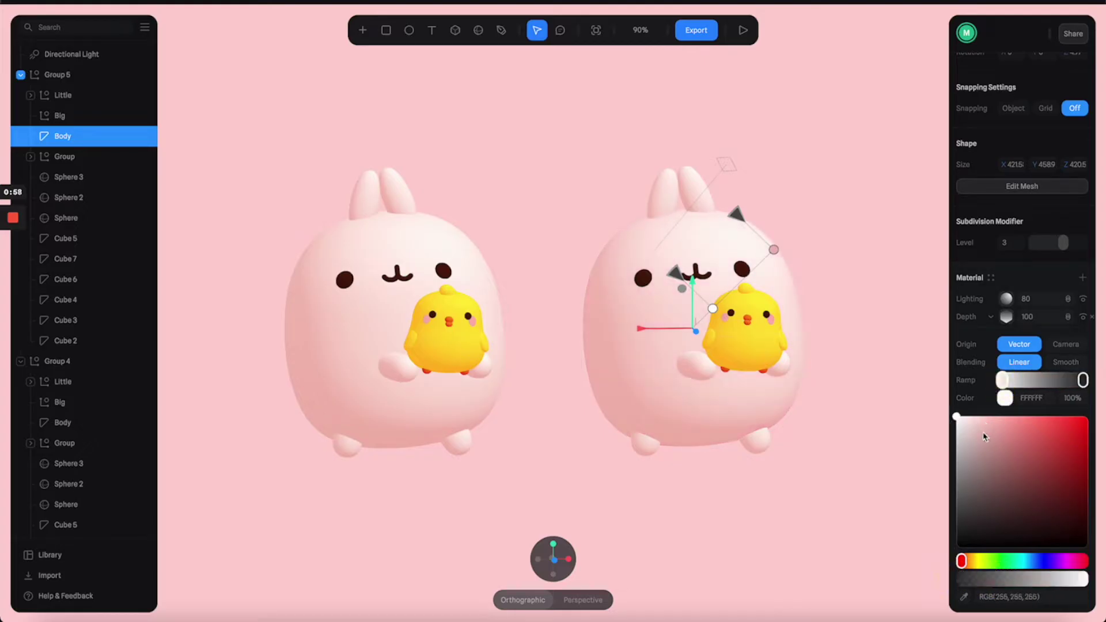
mouse_move(994, 437)
mouse_down()
mouse_move(998, 425)
mouse_move(1008, 434)
mouse_up()
click(962, 562)
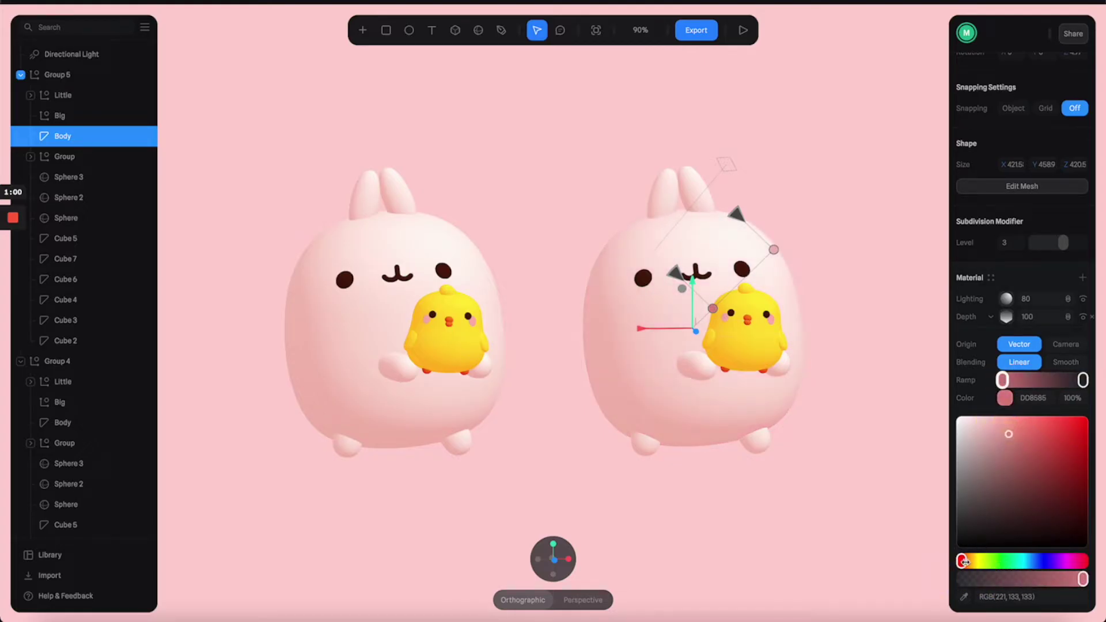
Step: Aim the gradient gizmo so the pink blush lands on the bunny's cheek
middle_drag(717, 322, 705, 345)
drag(705, 344, 760, 366)
middle_drag(759, 366, 785, 388)
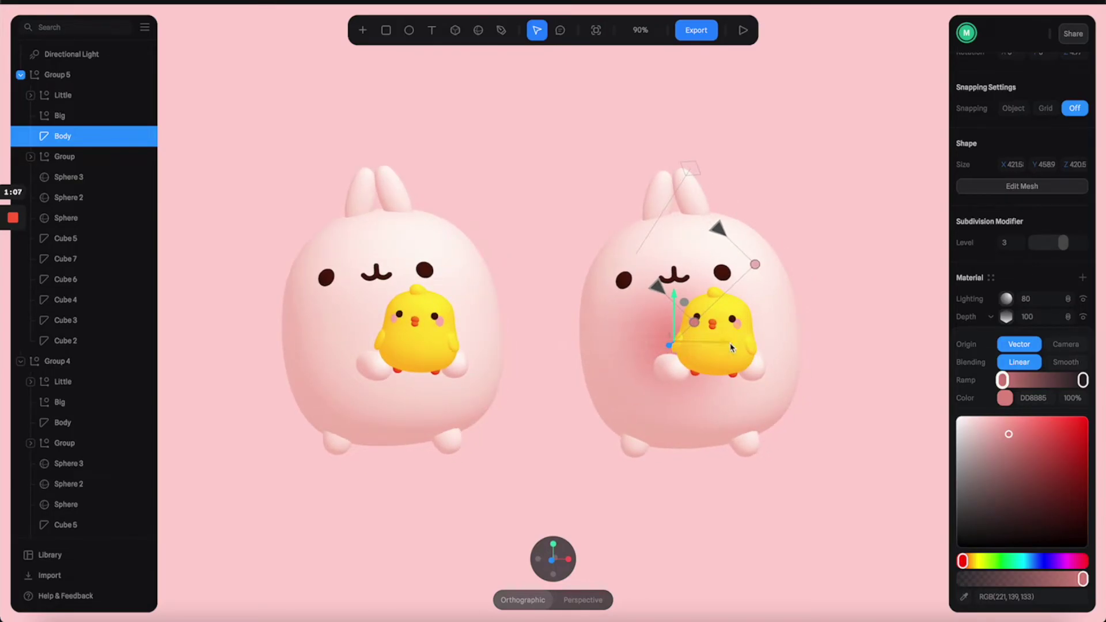
drag(717, 229, 699, 246)
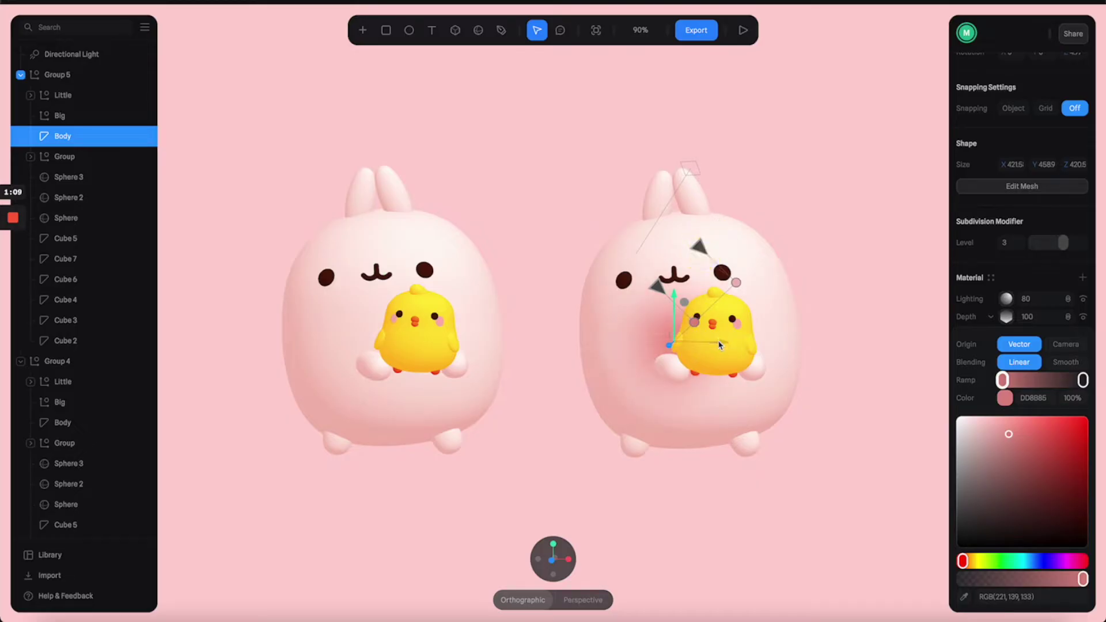
drag(719, 344, 763, 347)
middle_drag(763, 347, 710, 309)
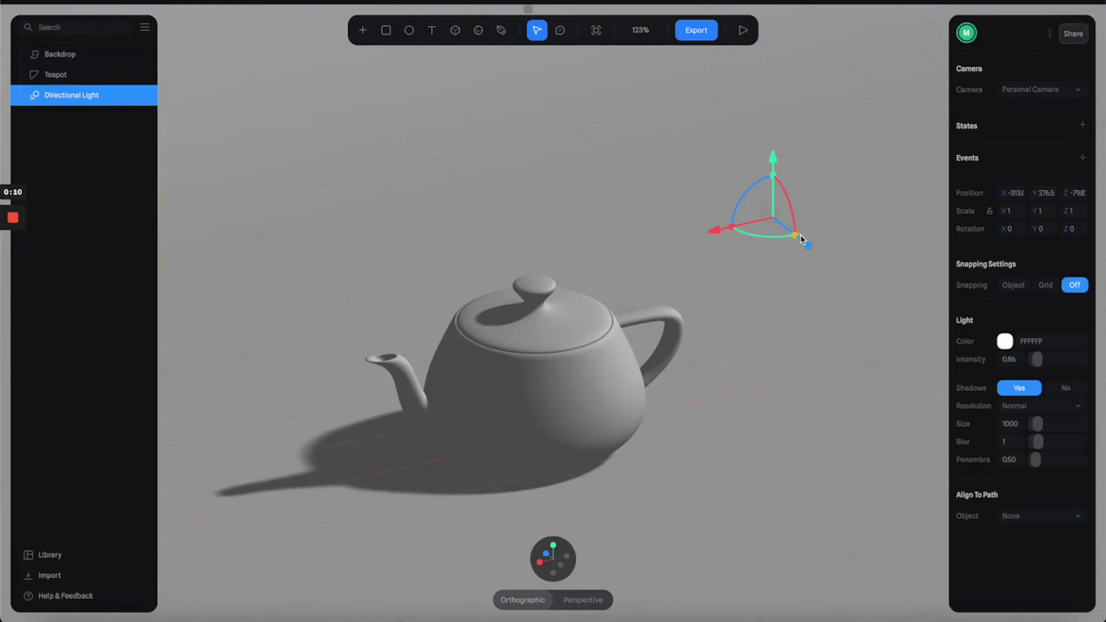
Step: Drag the directional light to shift the teapot's shadow and set Light Intensity to 0.75
drag(792, 233, 793, 265)
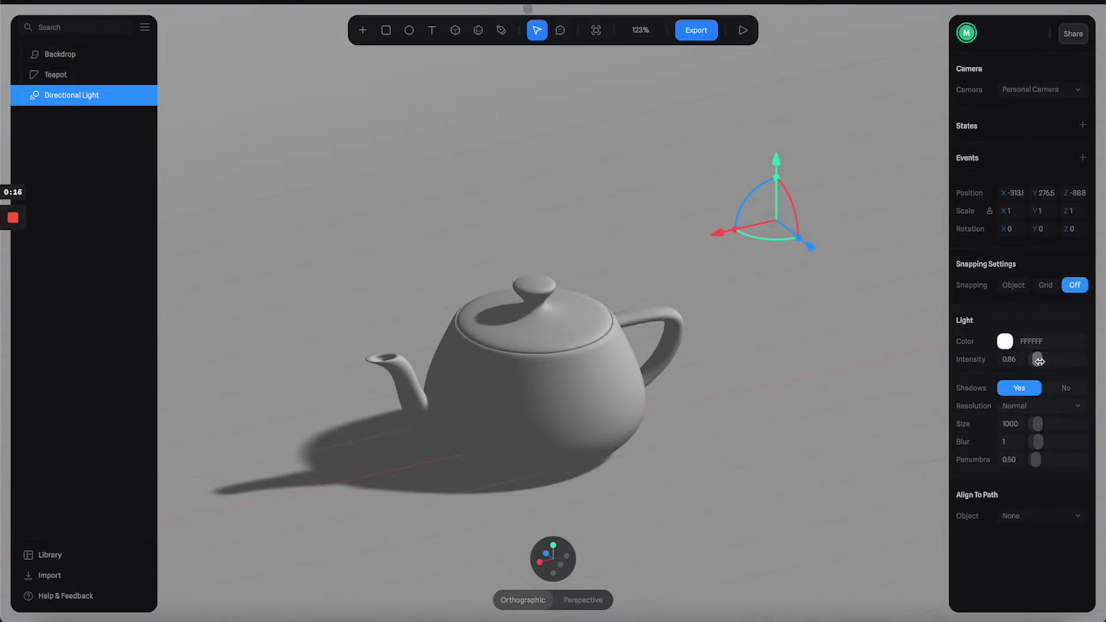
drag(1039, 360, 1035, 360)
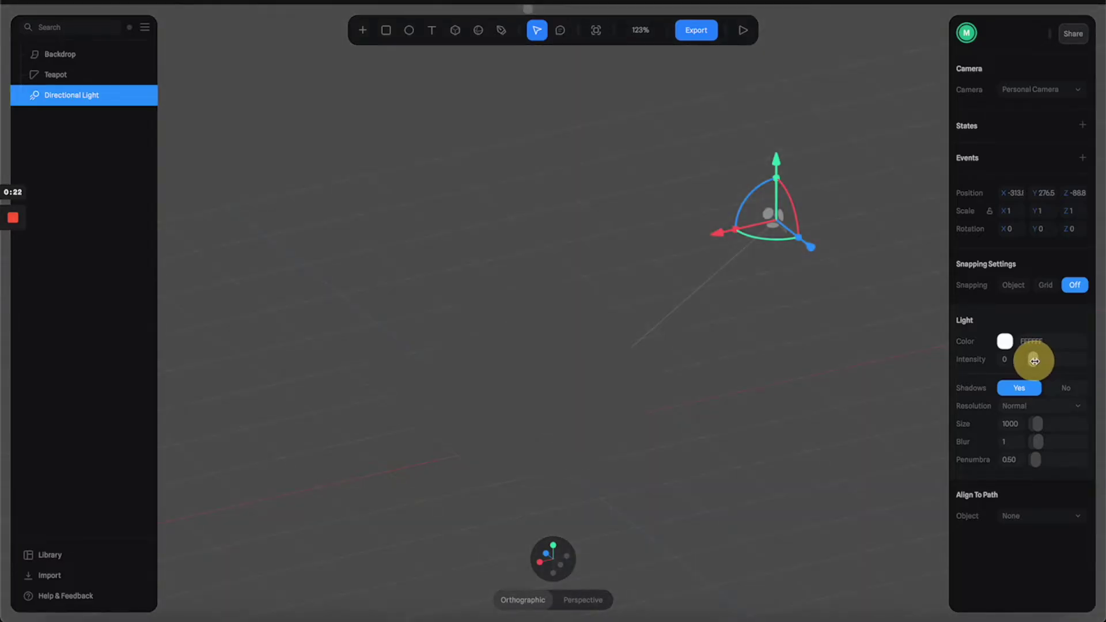
drag(1034, 360, 1037, 359)
Step: Scrub Environment Ambient Intensity to -1.30, then raise Directional Light intensity to about 1.3
click(89, 277)
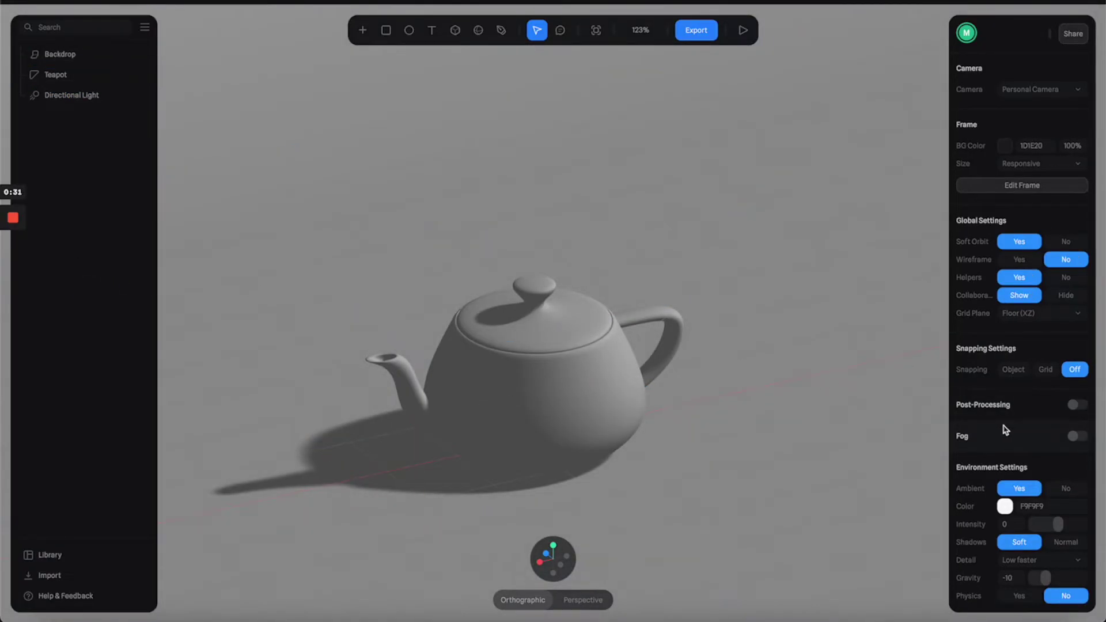
scroll(1008, 497, down, 2)
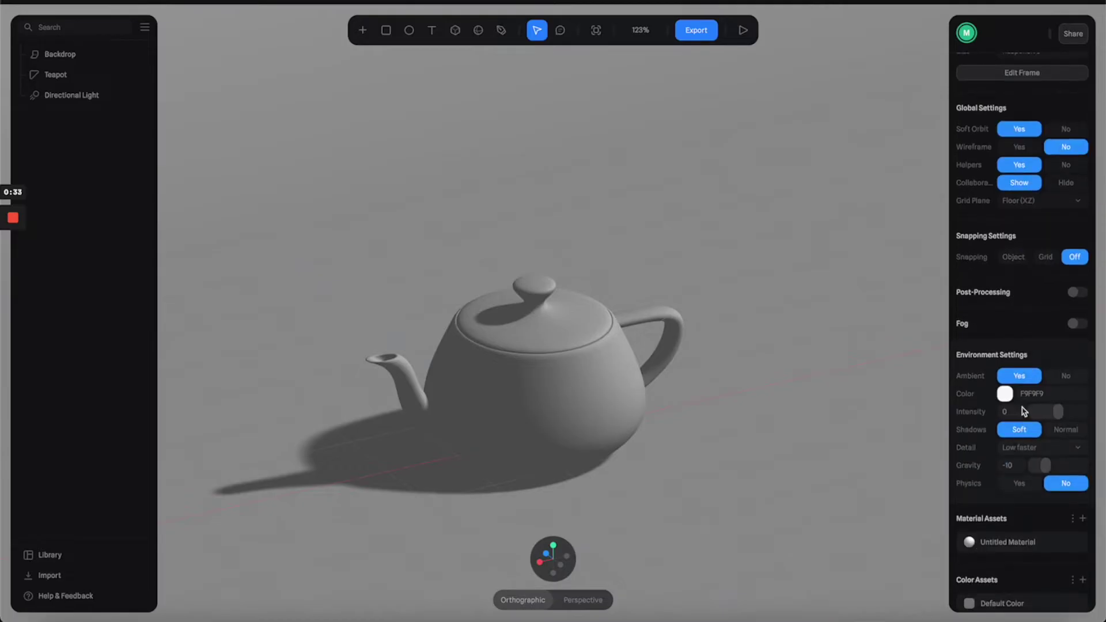
drag(1057, 411, 1053, 411)
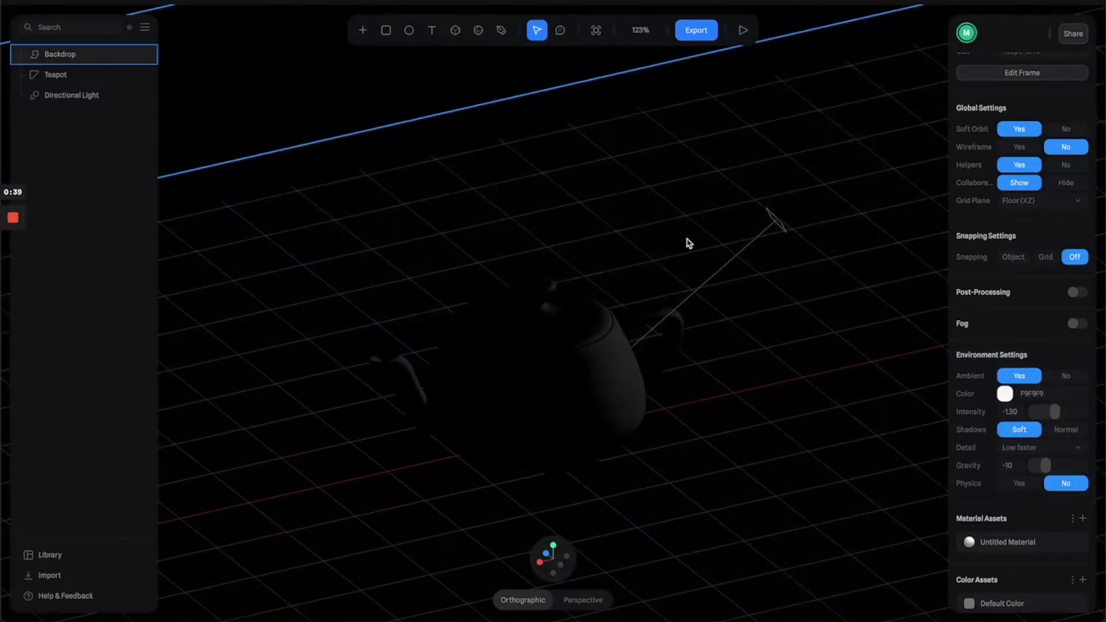
click(773, 218)
drag(1037, 358, 1041, 357)
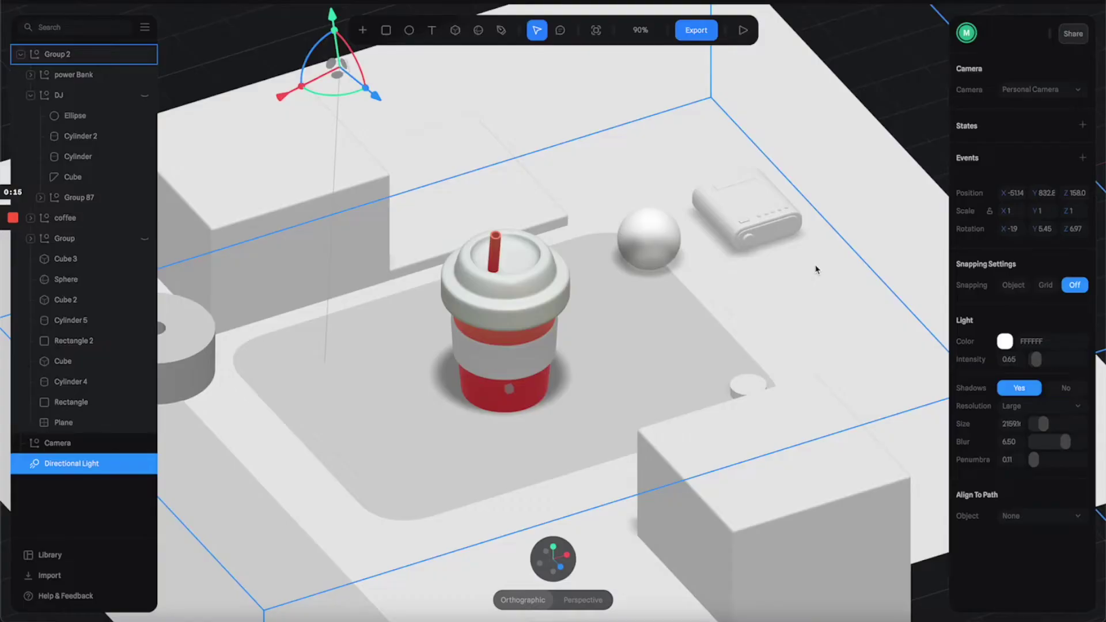
Step: Orbit to a low side view of the coffee cup and select the directional light
click(884, 104)
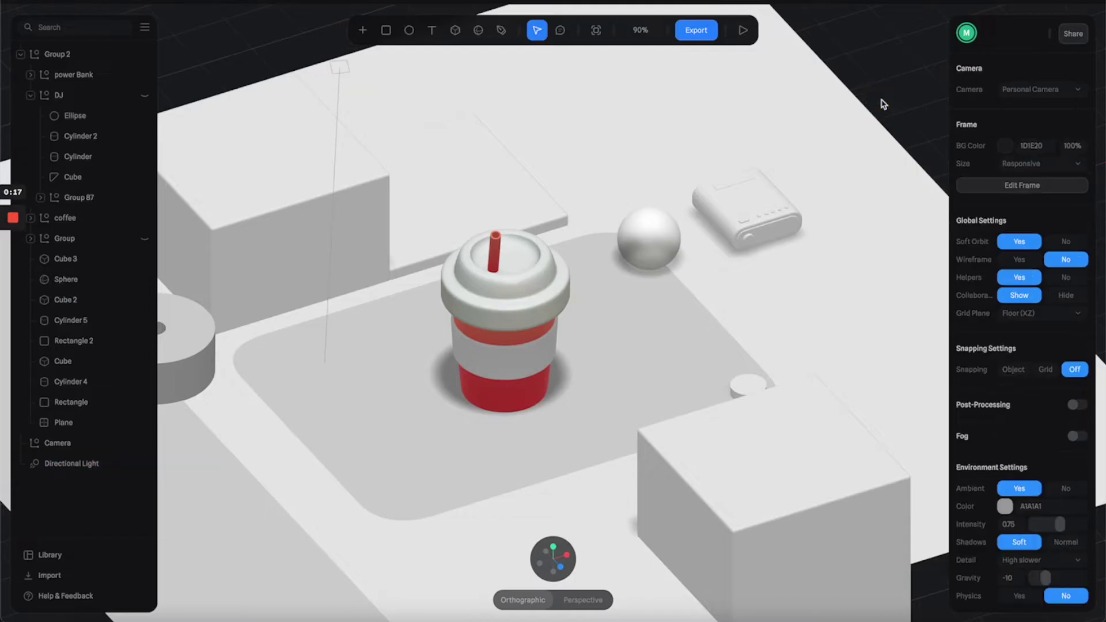
scroll(698, 218, down, 2)
drag(600, 236, 431, 194)
click(422, 171)
click(422, 171)
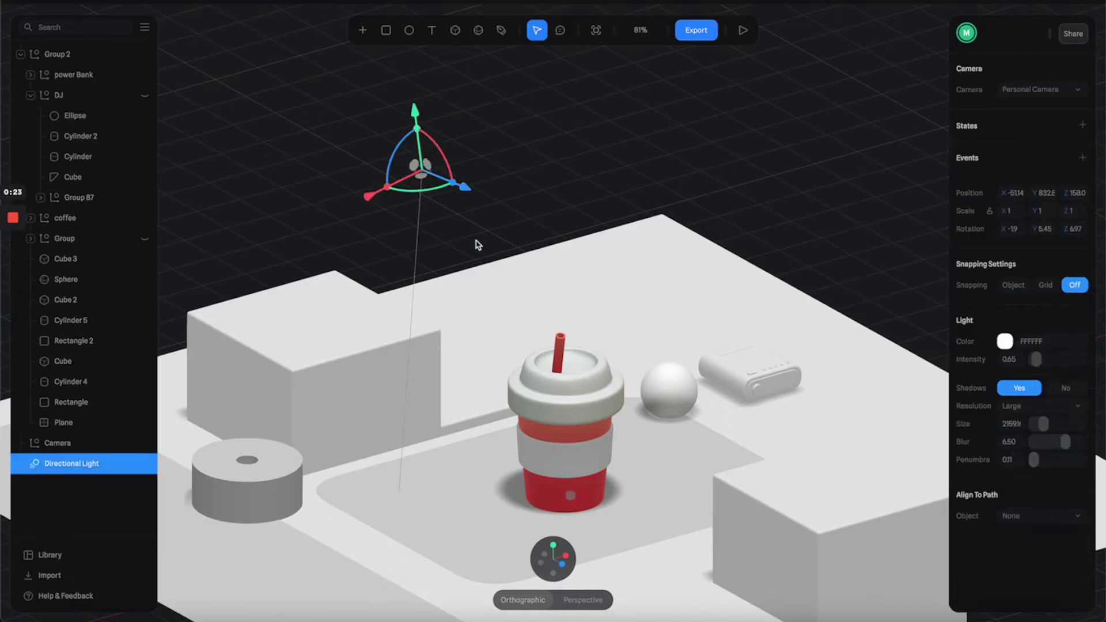
drag(476, 242, 606, 256)
scroll(633, 265, up, 2)
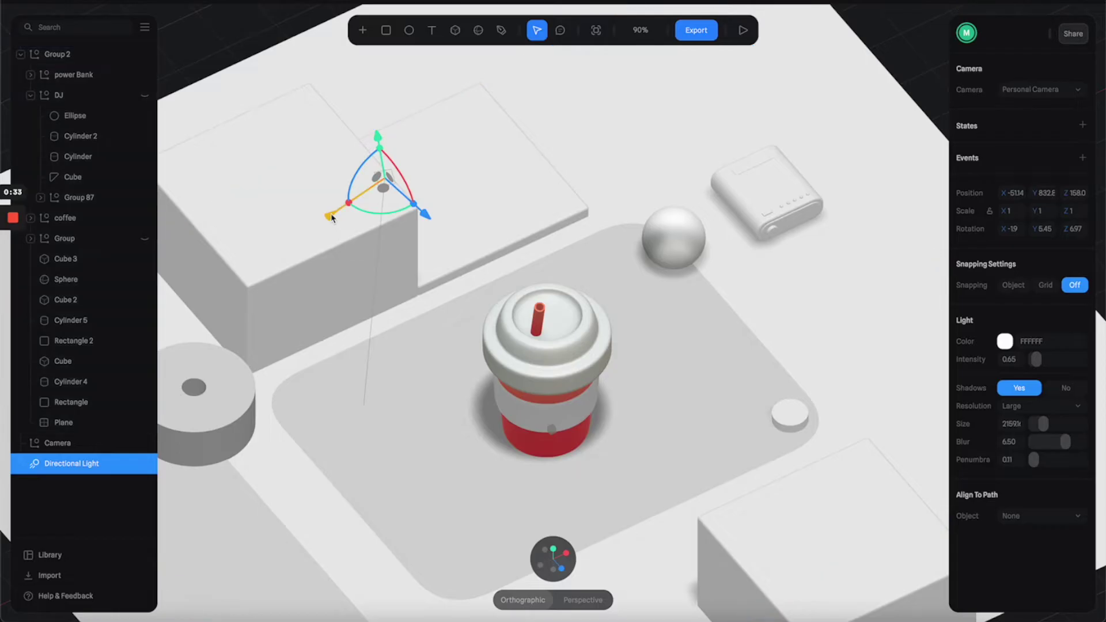
Step: Drag the light so the cup casts a long shadow left, with intensity 1.30
drag(331, 218, 628, 149)
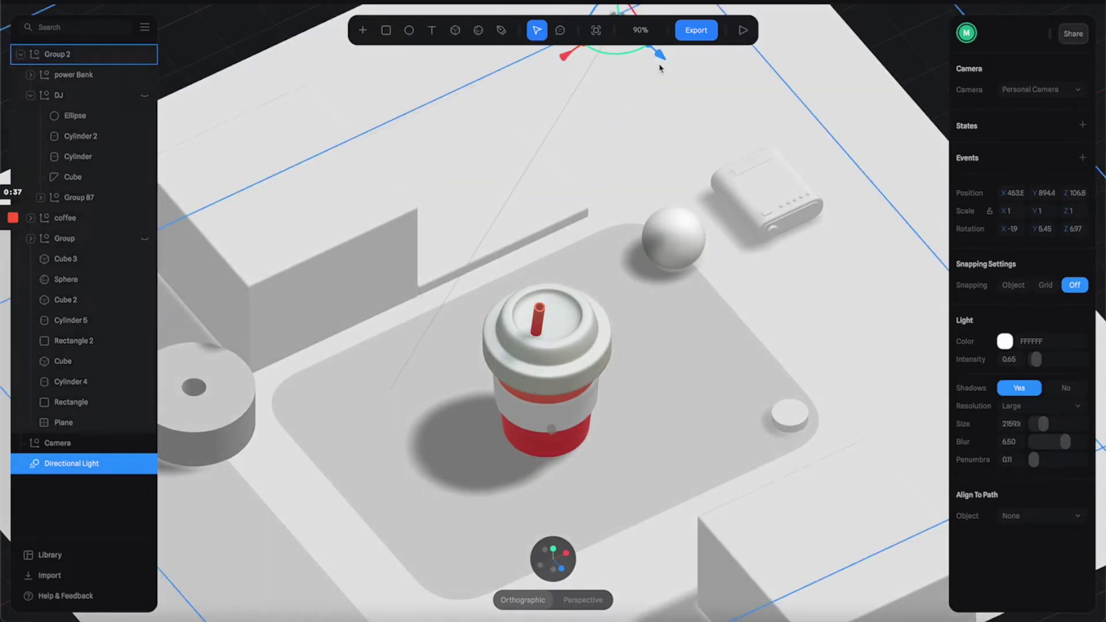
drag(665, 56, 732, 117)
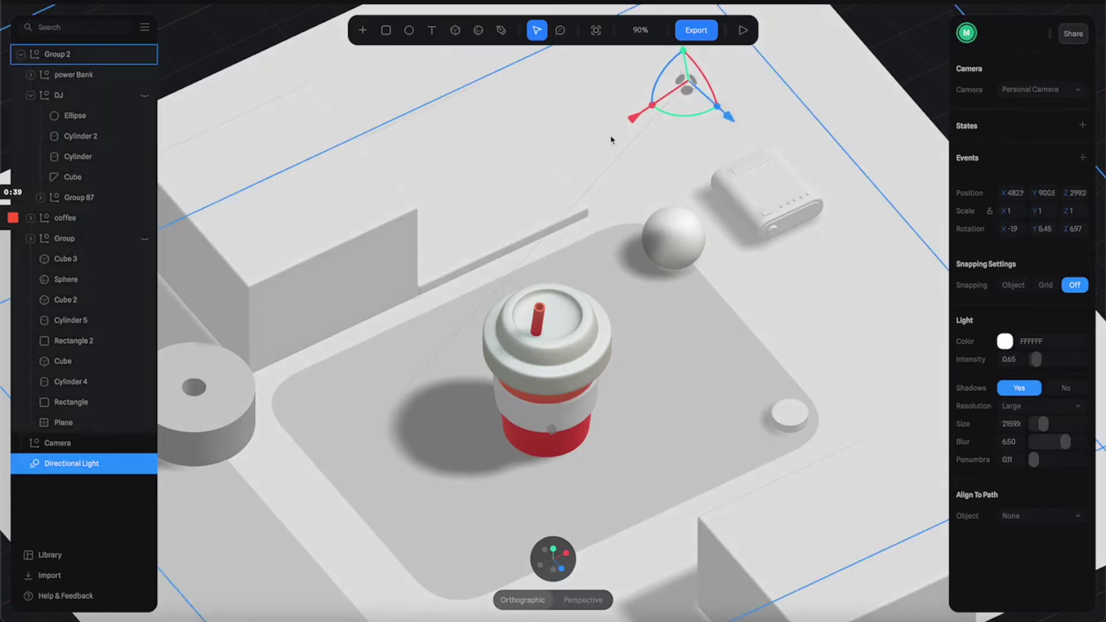
scroll(565, 185, down, 2)
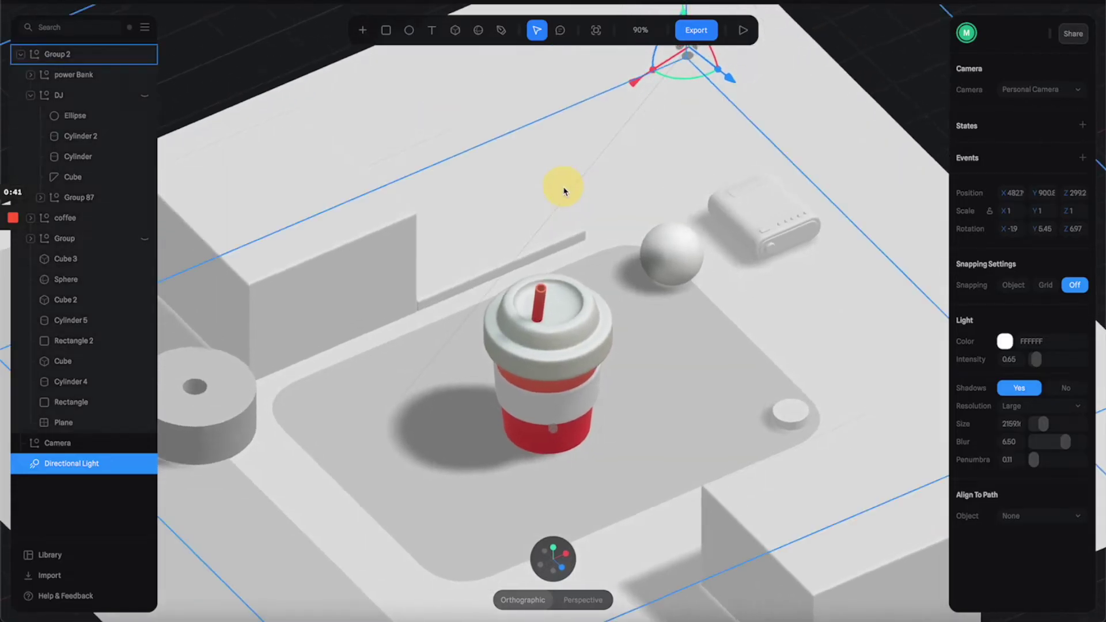
drag(625, 114, 680, 86)
drag(1037, 360, 1038, 360)
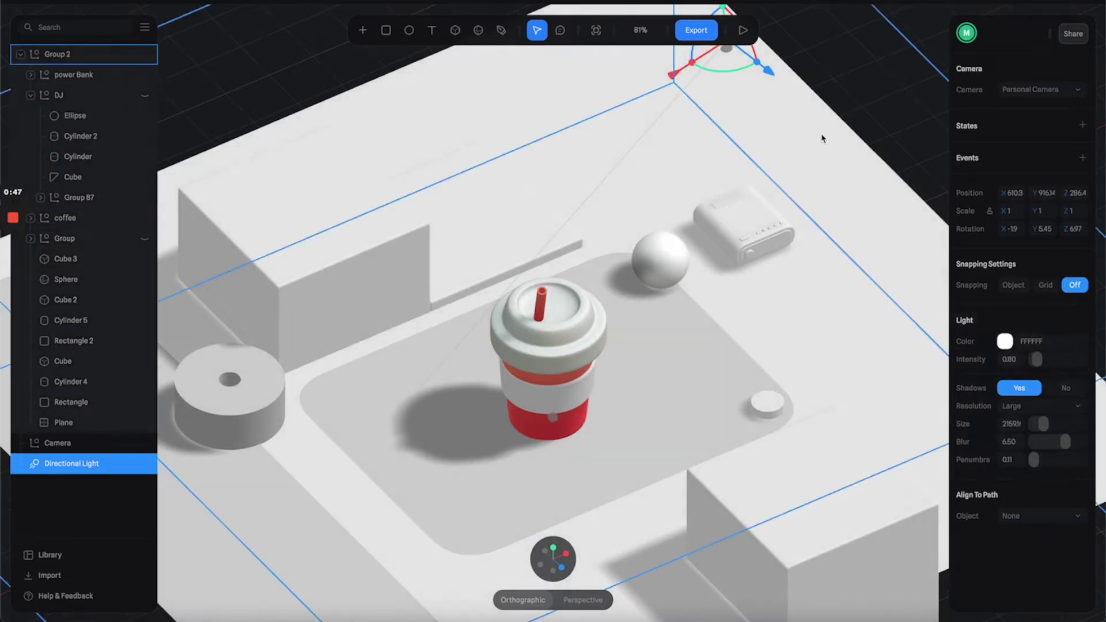
drag(766, 74, 927, 231)
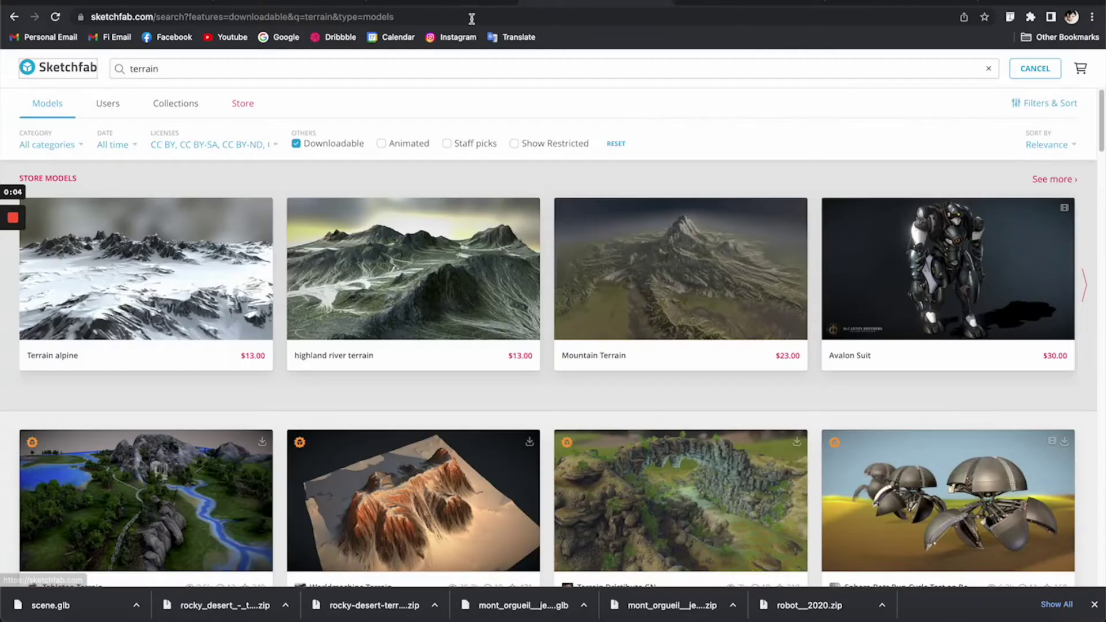
Step: Search Sketchfab for downloadable "terrain" models
click(345, 6)
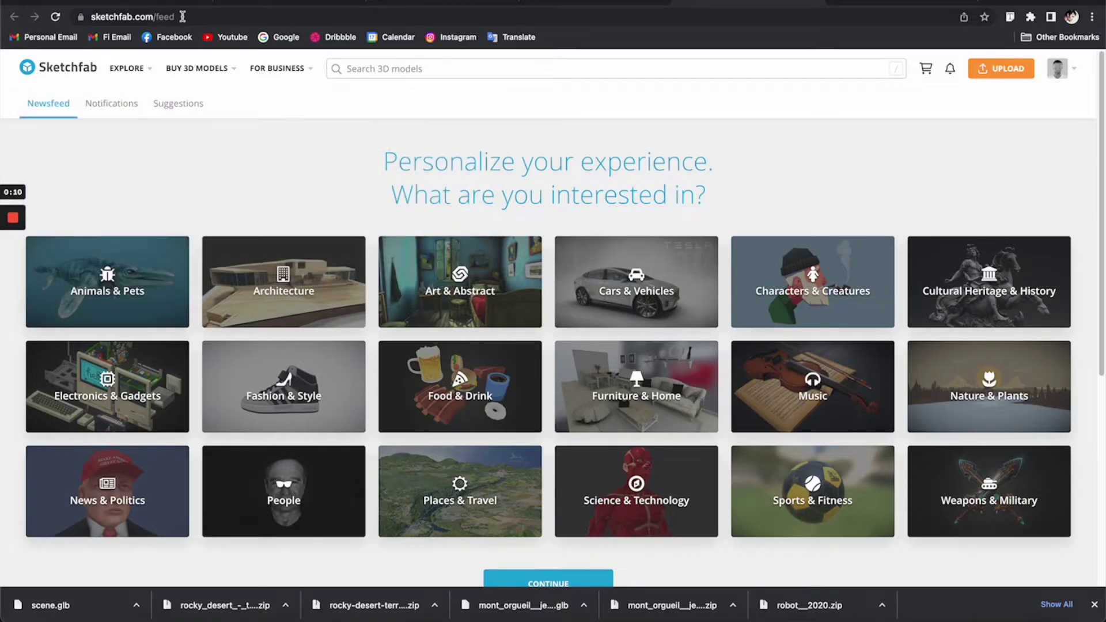
click(565, 67)
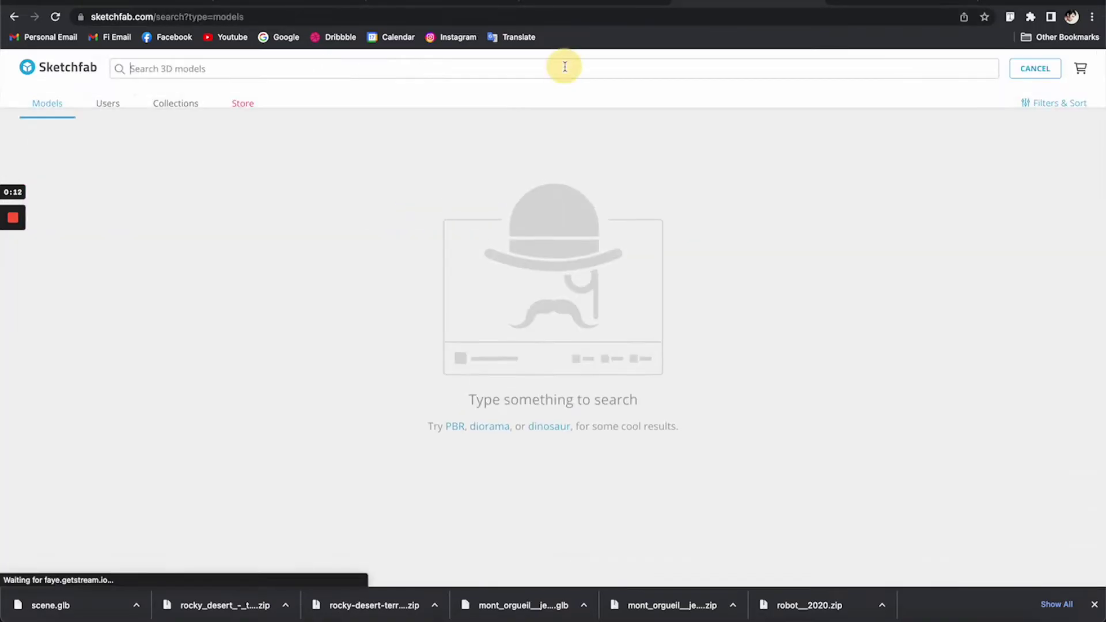
text(tar)
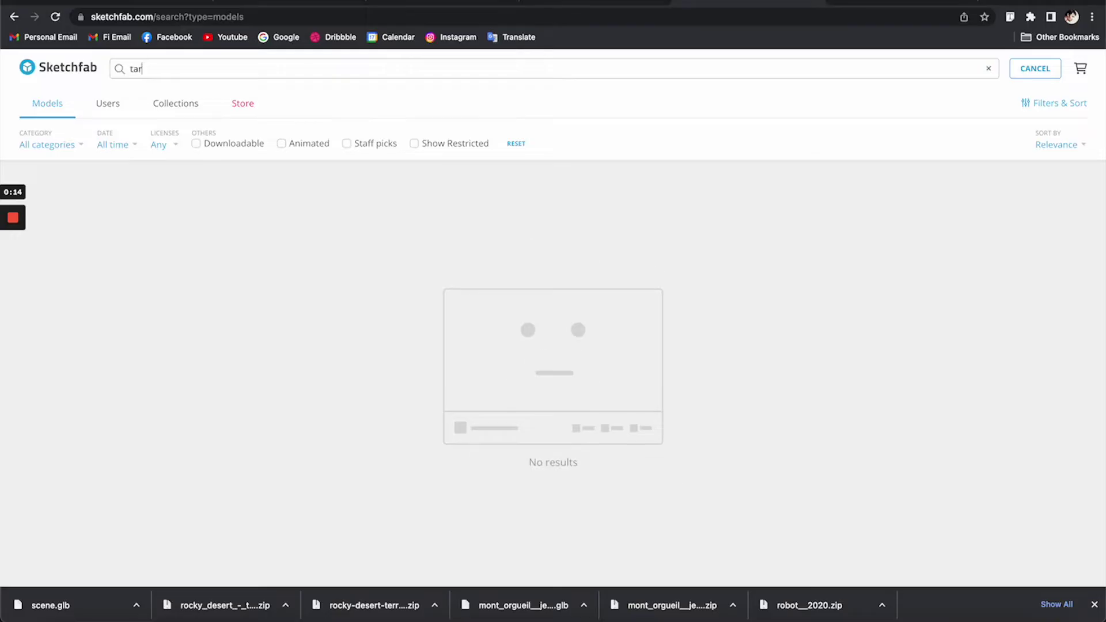
key(Return)
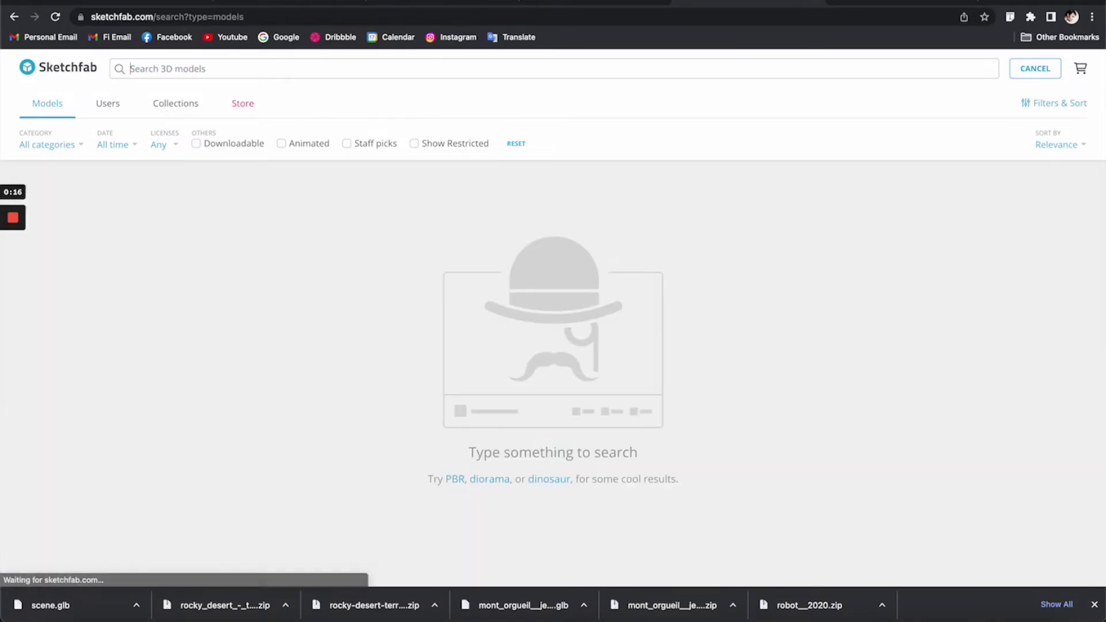
text(terrain)
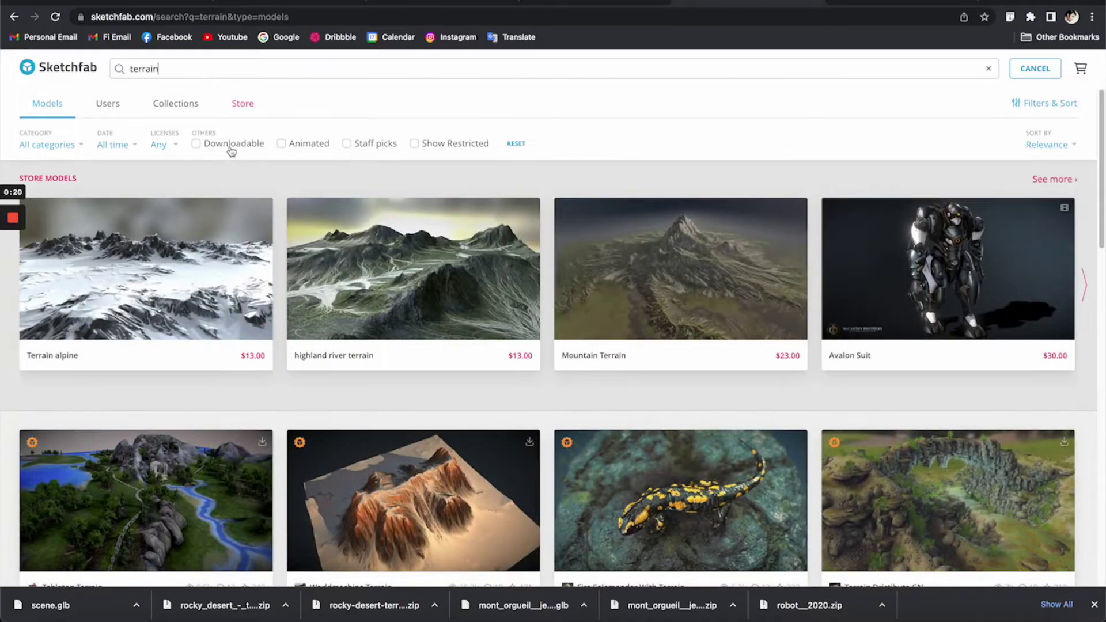
click(196, 143)
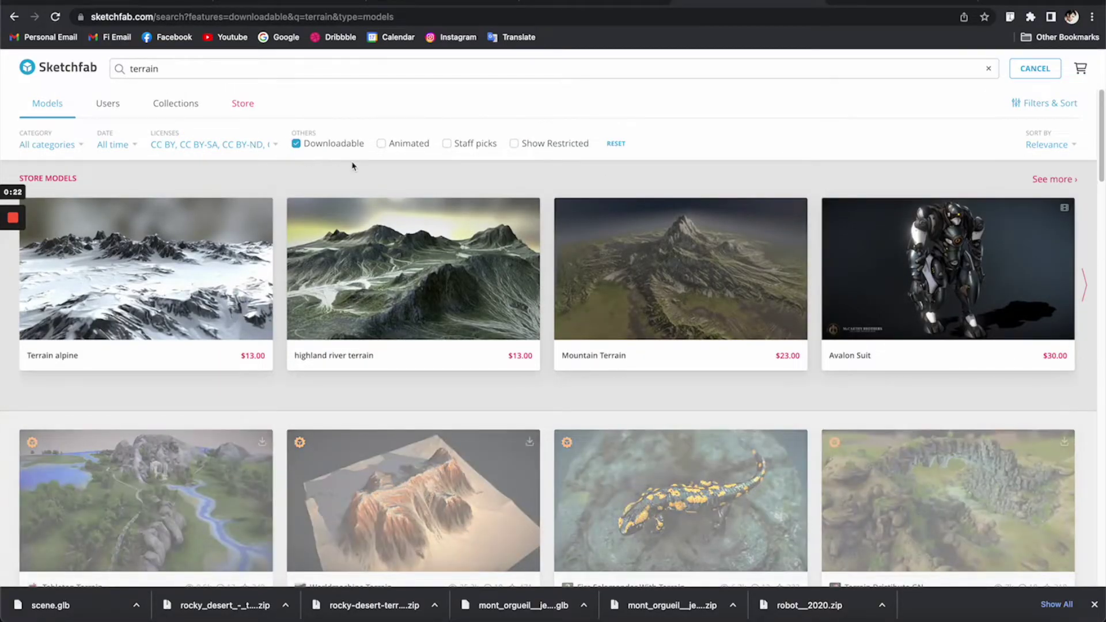
scroll(548, 277, down, 7)
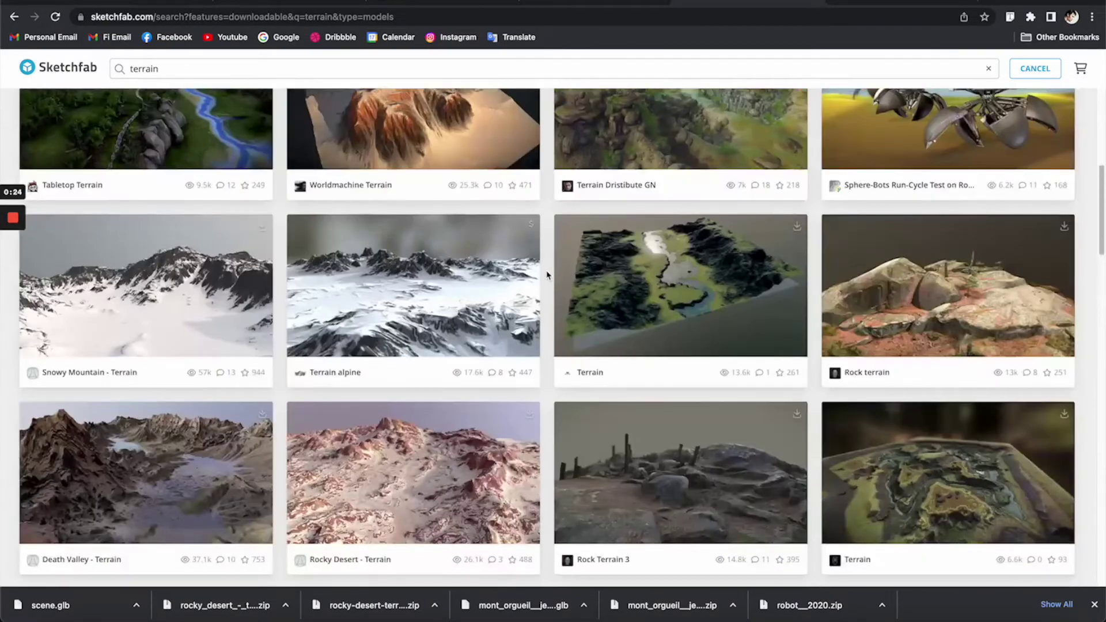
scroll(547, 275, down, 2)
Step: Open the Rocky Desert - Terrain model and bring up its Download 3D Model formats
click(452, 338)
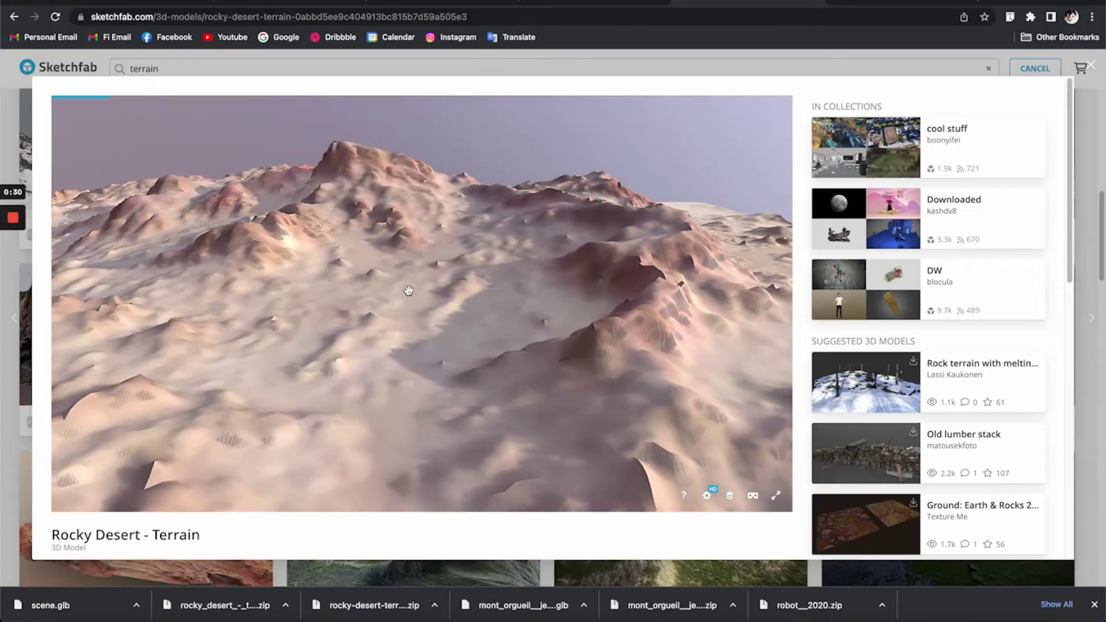
scroll(359, 519, down, 1)
scroll(359, 520, down, 3)
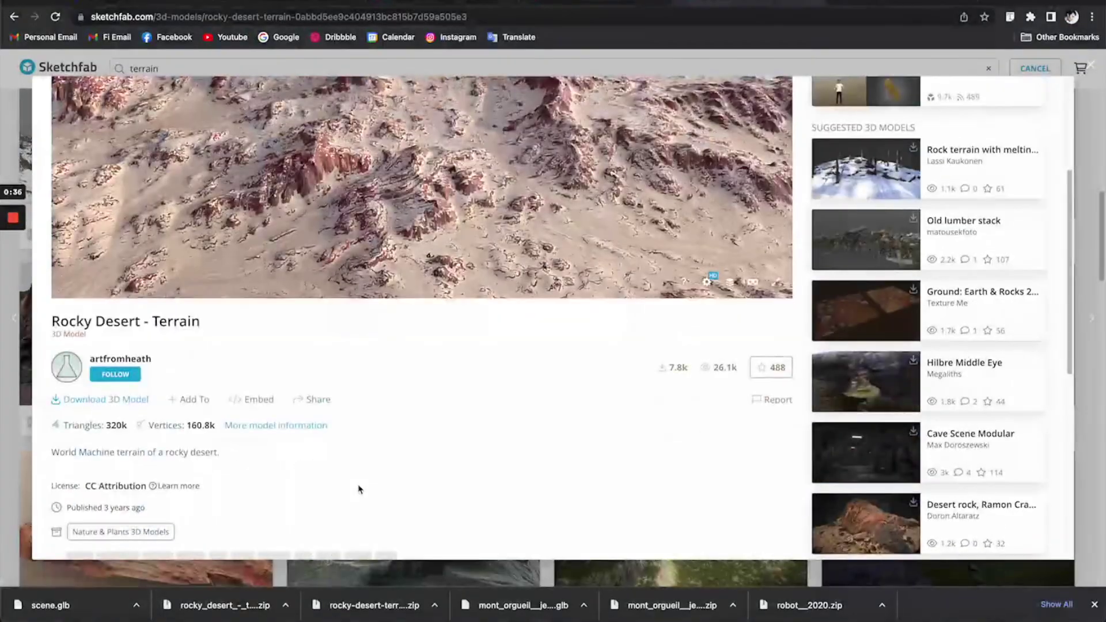
click(106, 403)
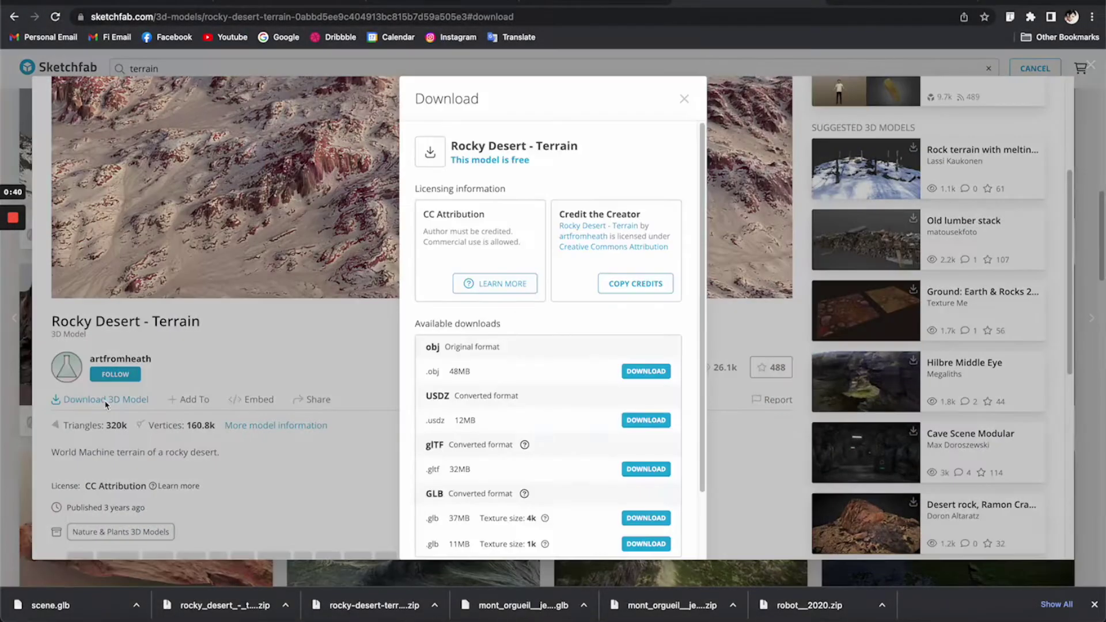
scroll(569, 410, down, 1)
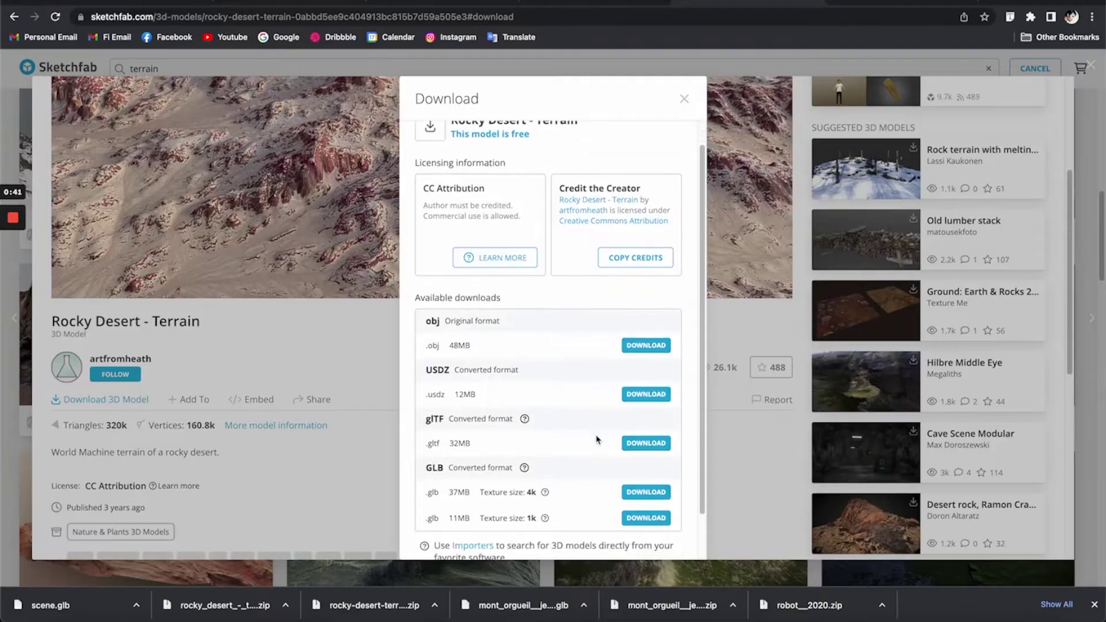
Step: Download the glTF, unzip rocky_desert_-_terrain.zip, and move material_0_baseColor.png beside scene.gltf
click(646, 443)
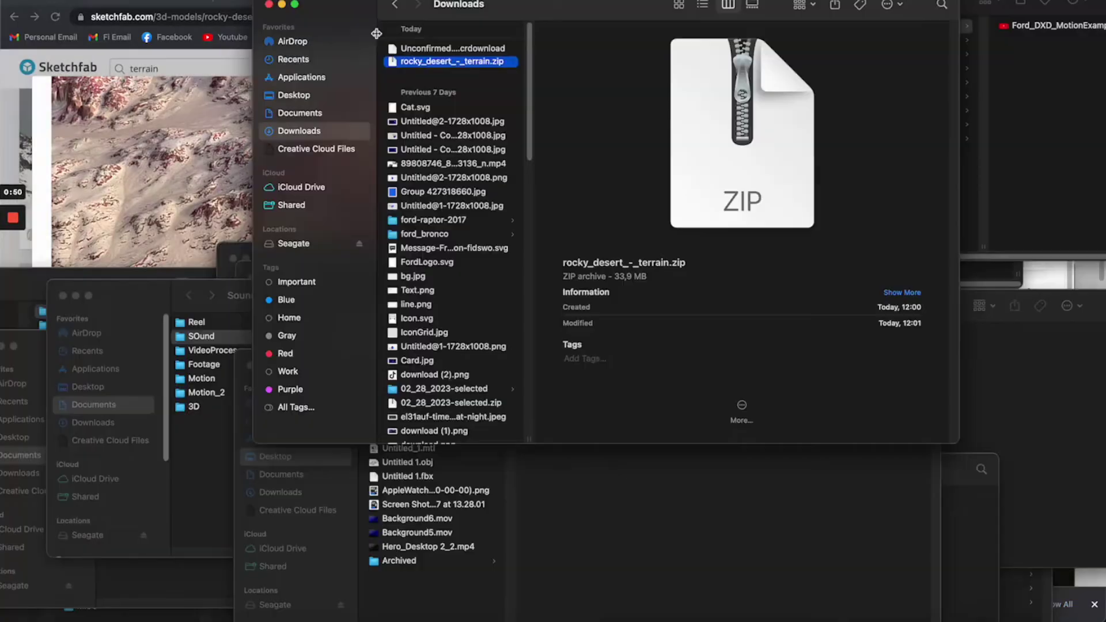
double_click(426, 50)
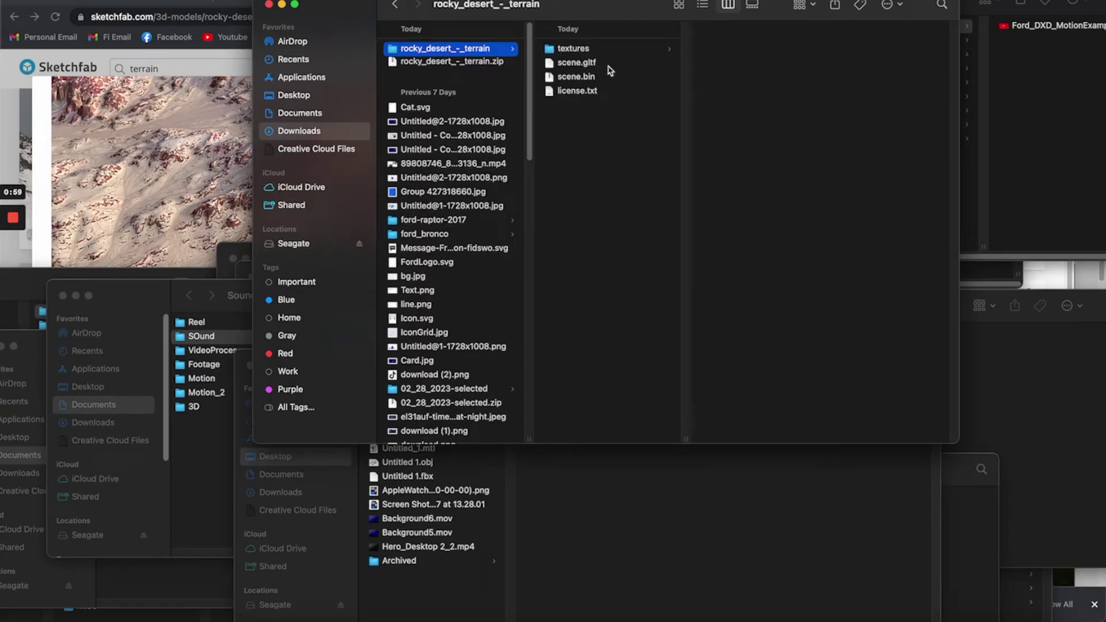
click(620, 48)
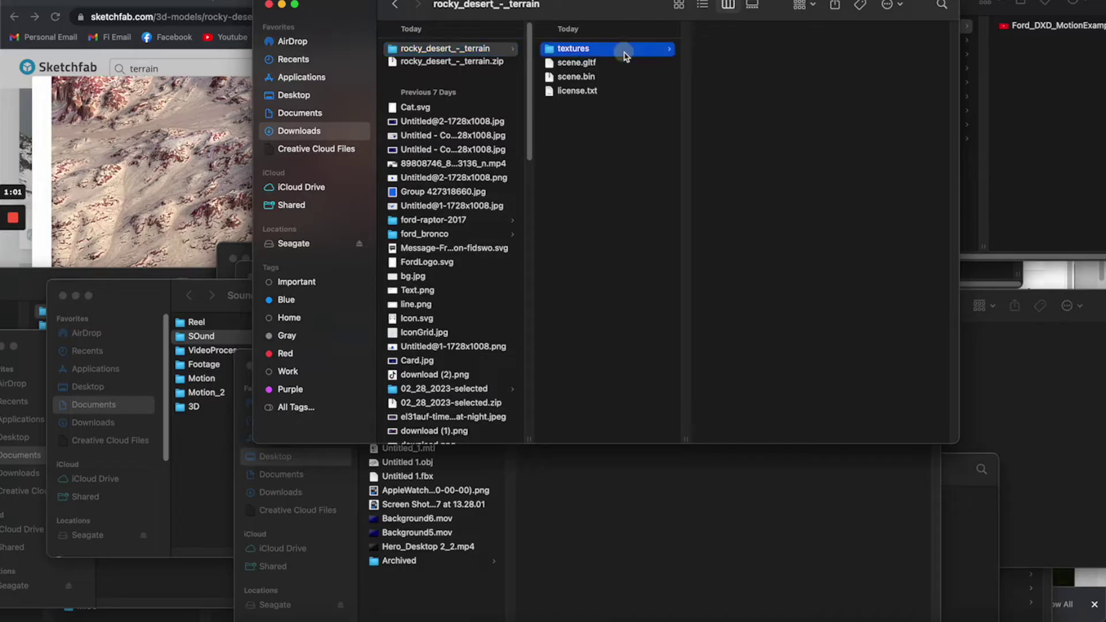
click(731, 48)
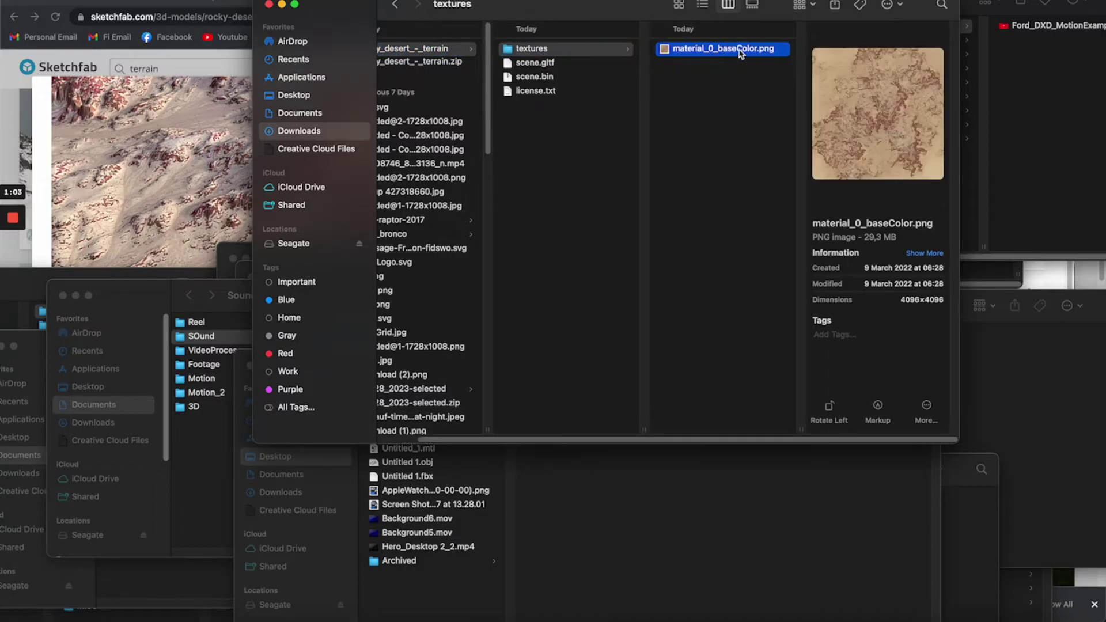
drag(747, 53, 602, 120)
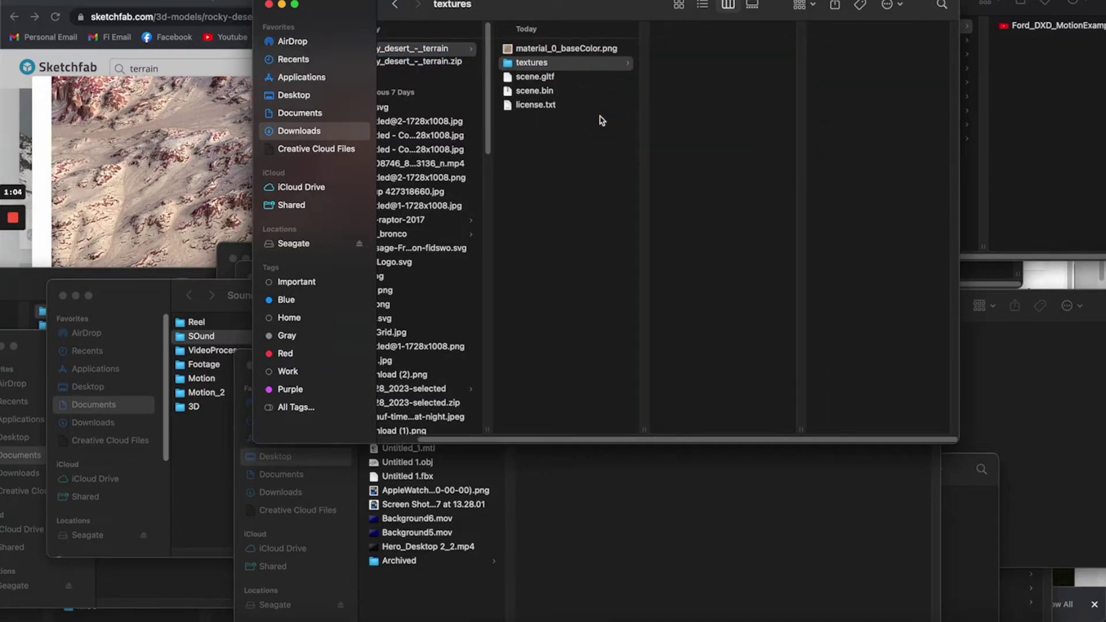
click(585, 50)
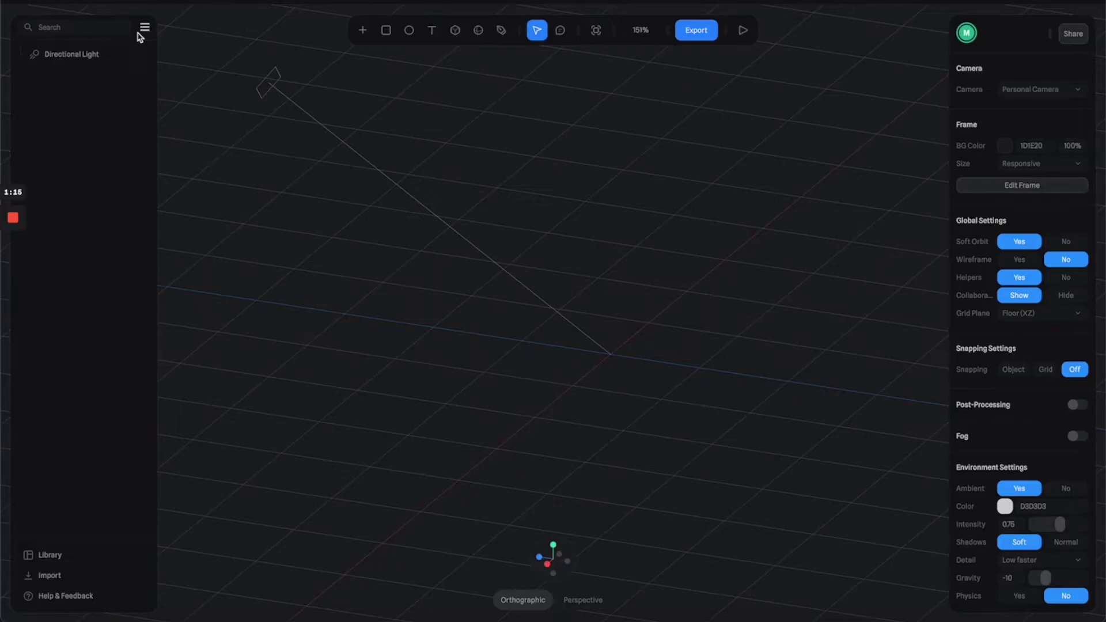
Step: Import the terrain's scene.gltf as a 3D Model, which yields only an empty Group
click(144, 27)
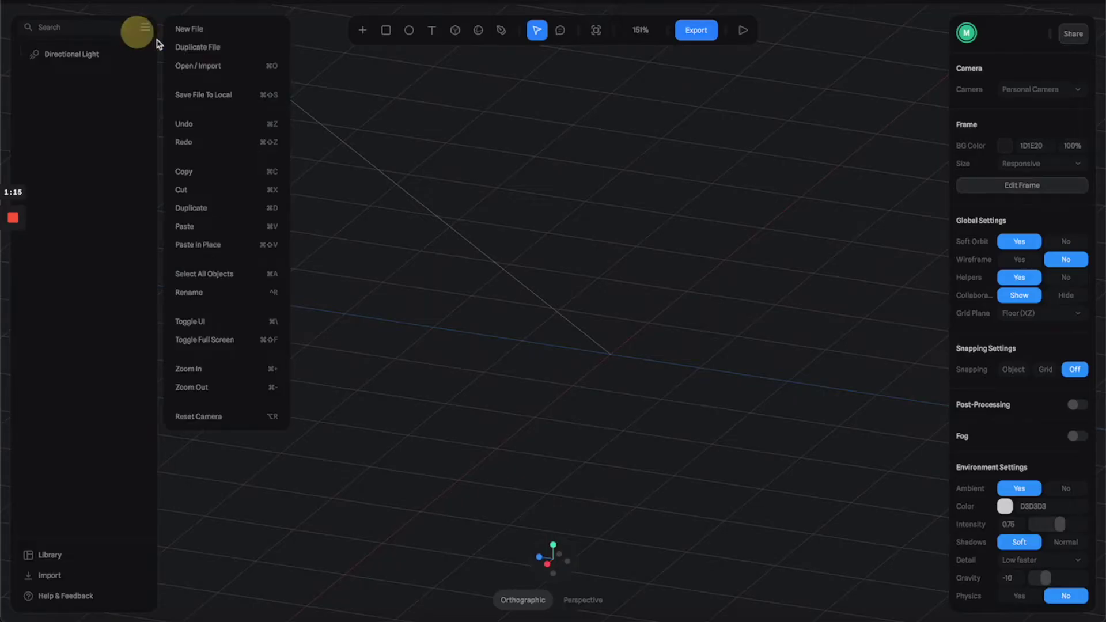
click(202, 67)
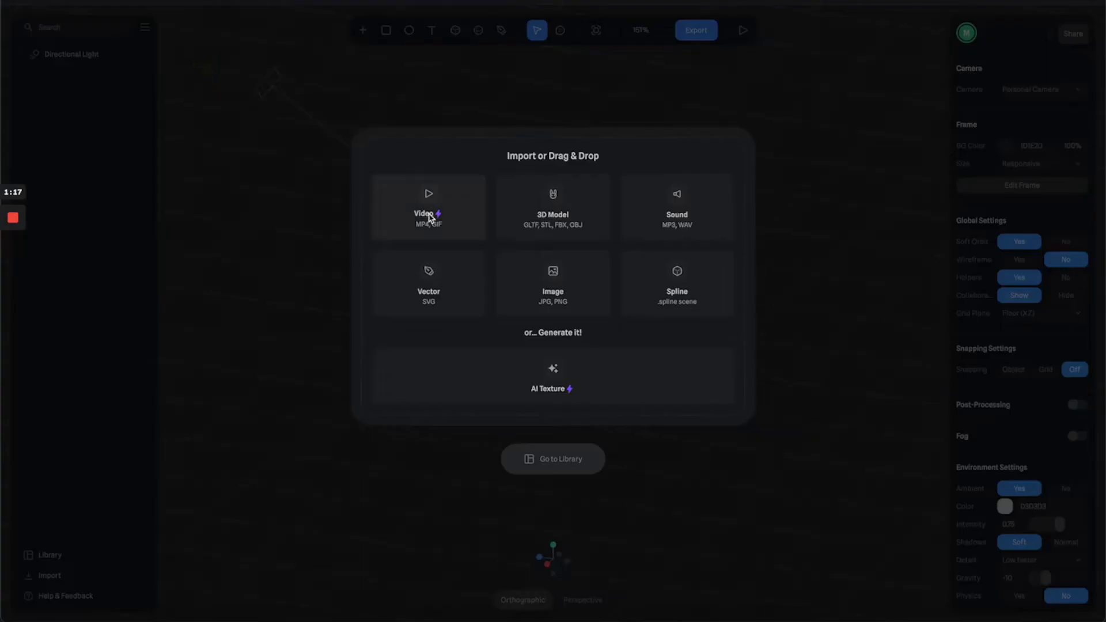
click(560, 210)
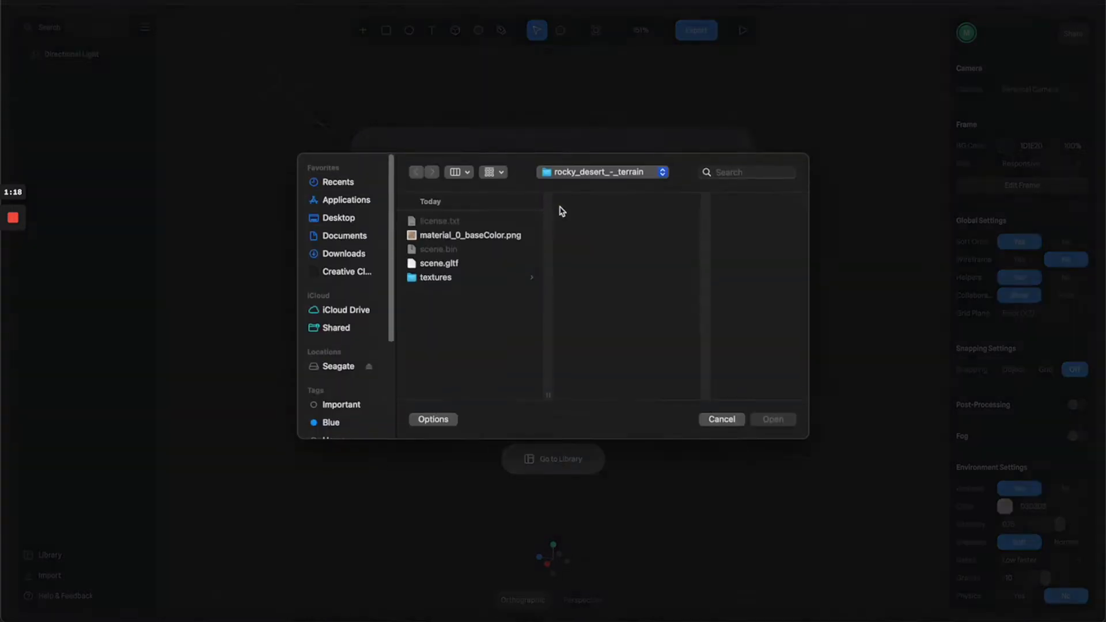
click(438, 269)
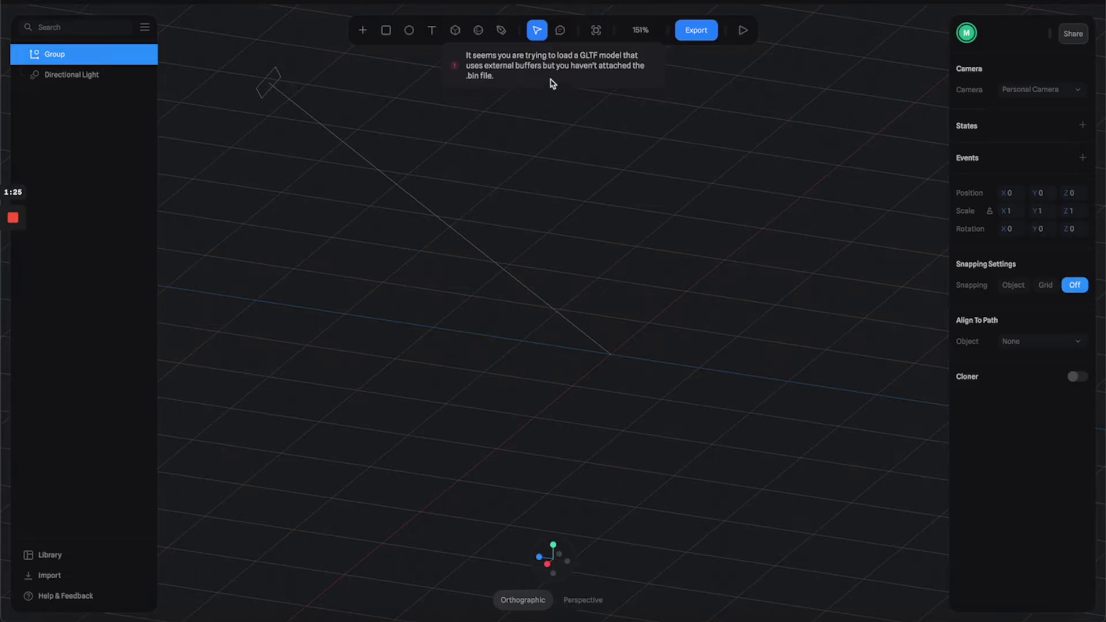
click(503, 161)
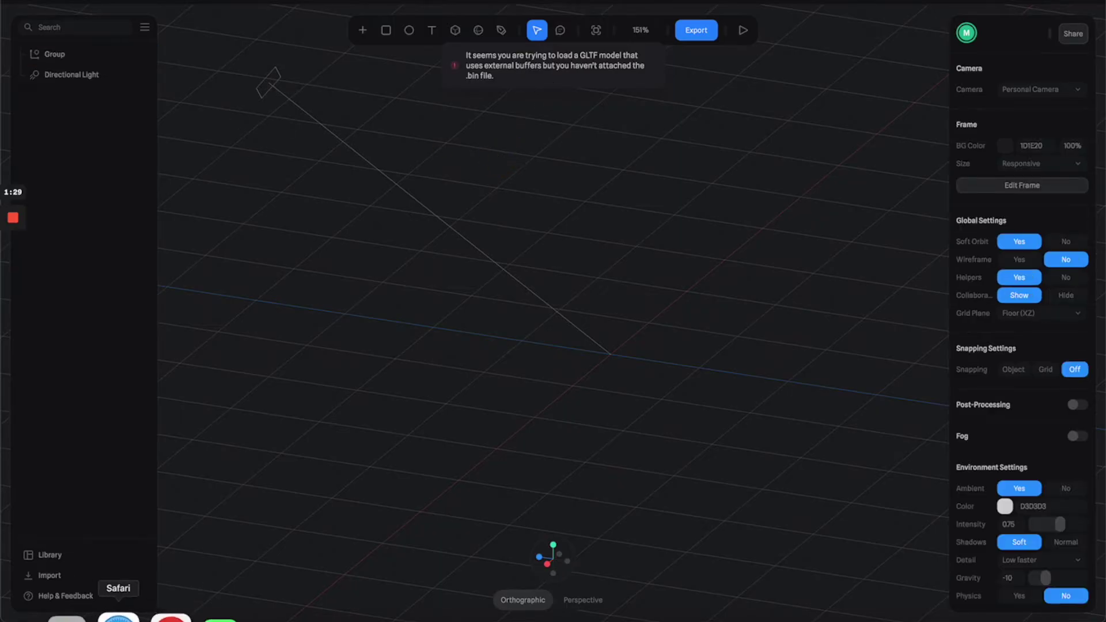
click(155, 614)
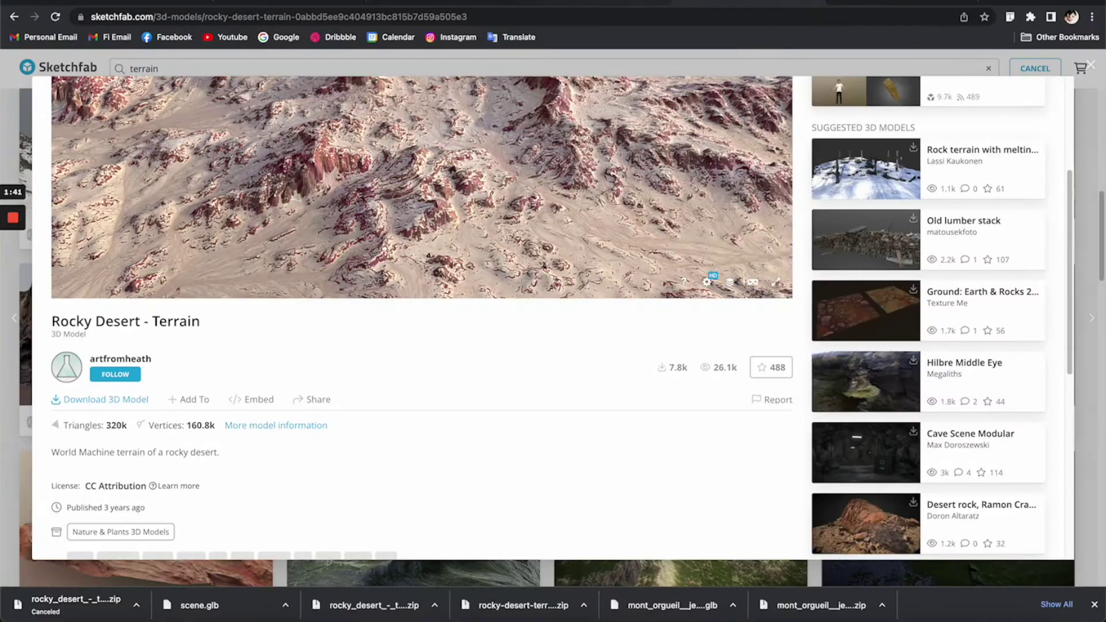
Step: Pack material_0_baseColor.png, scene.gltf and scene.bin into scene.glb with makeglb and reveal it in Finder
click(876, 2)
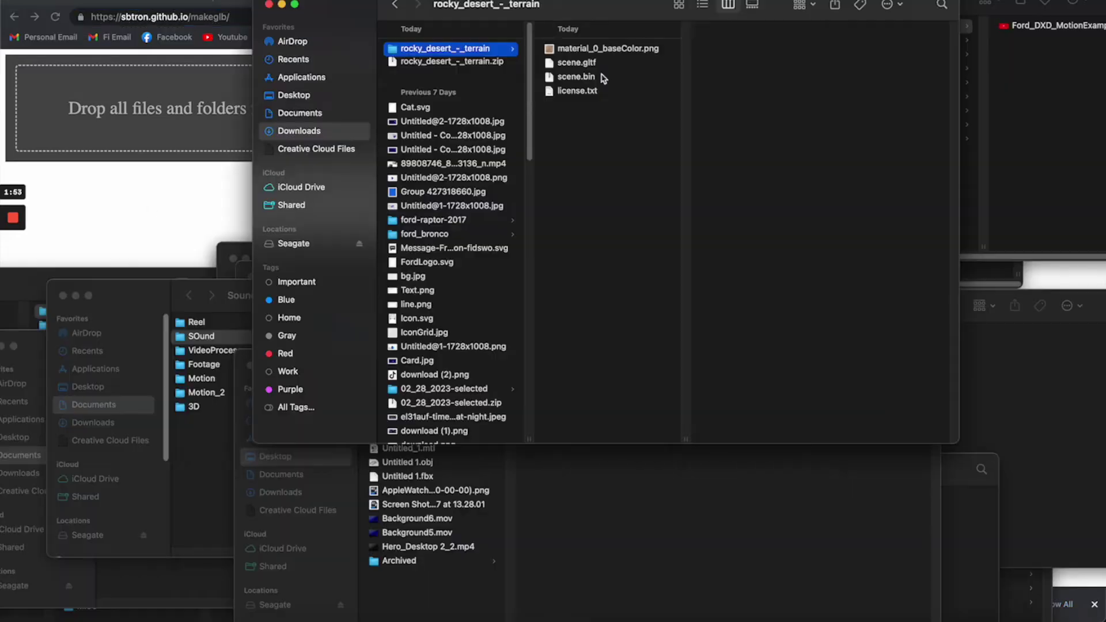
click(603, 77)
key(shift+Up)
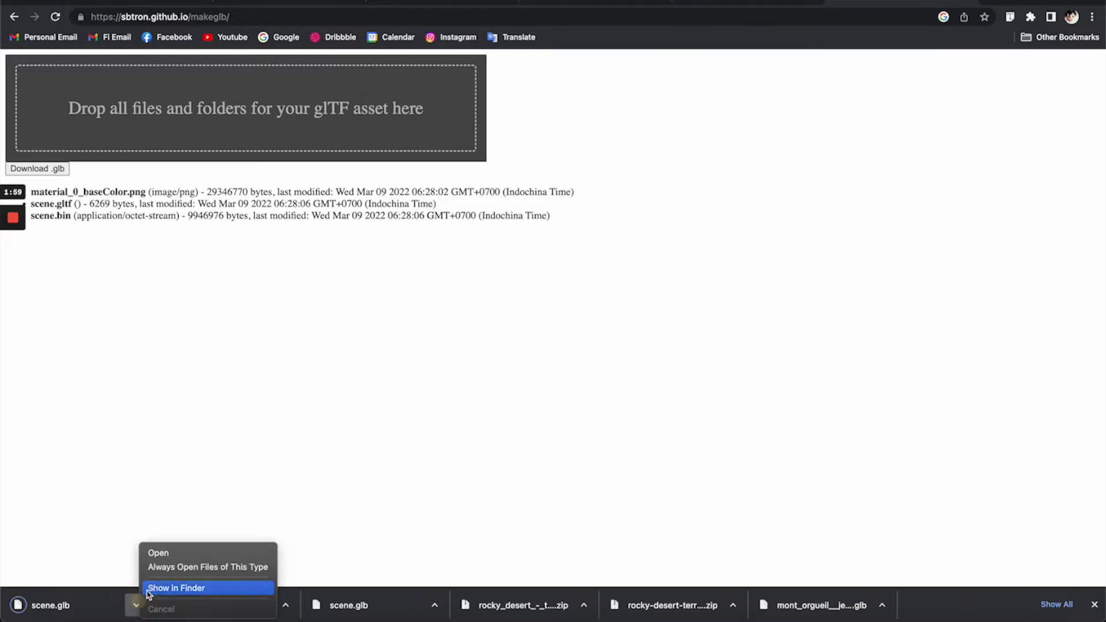
click(173, 585)
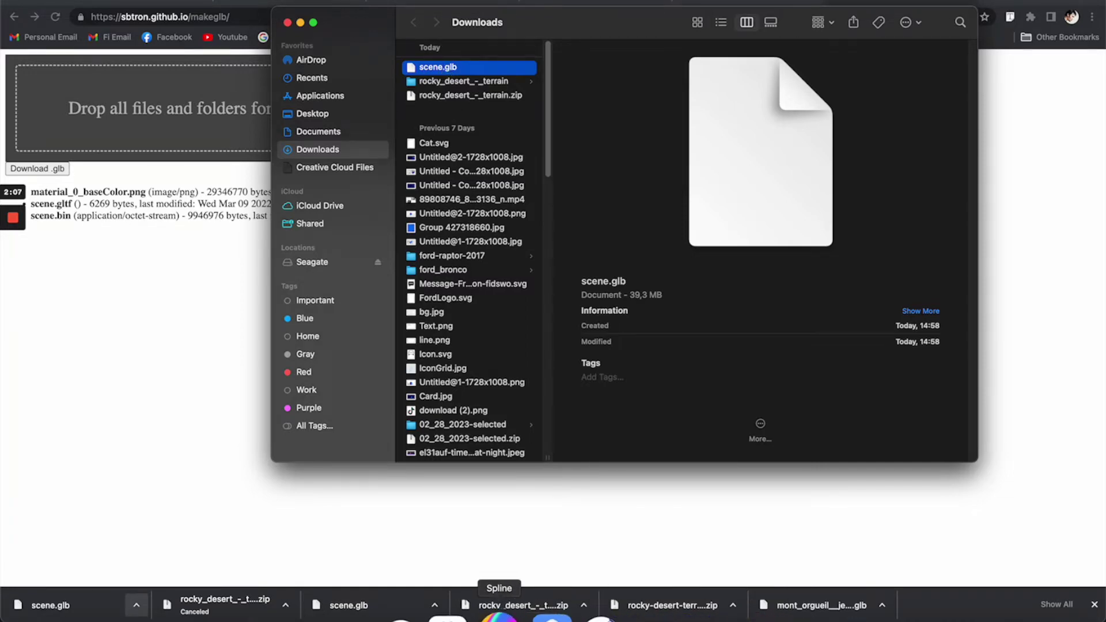
Step: Drag scene.glb from Finder onto the canvas to import the textured rocky desert terrain
click(497, 611)
click(47, 611)
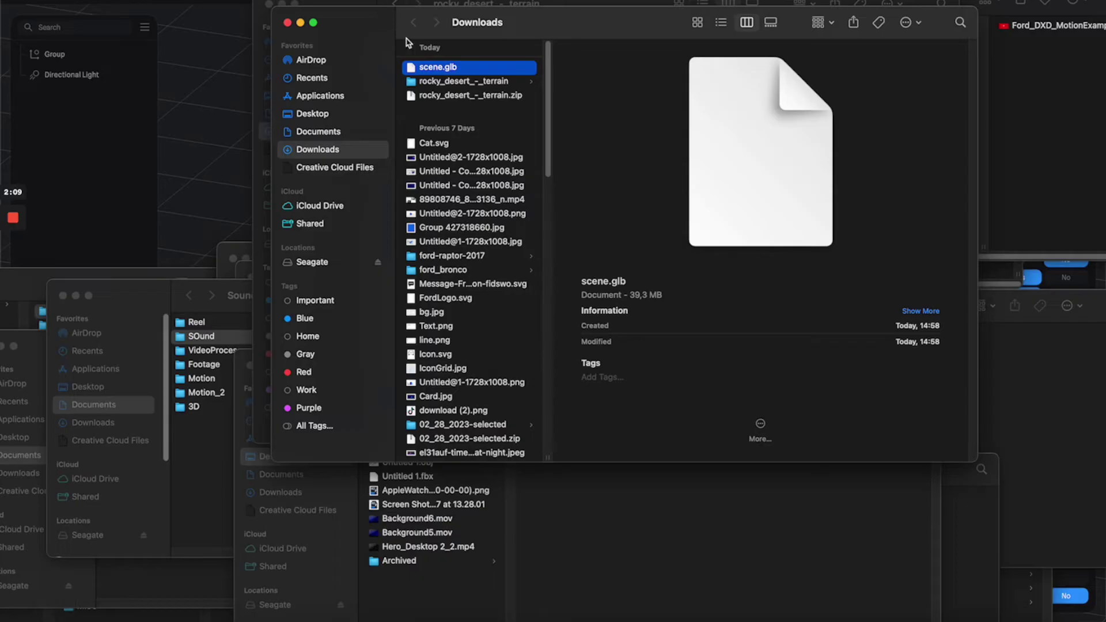
drag(423, 71, 330, 104)
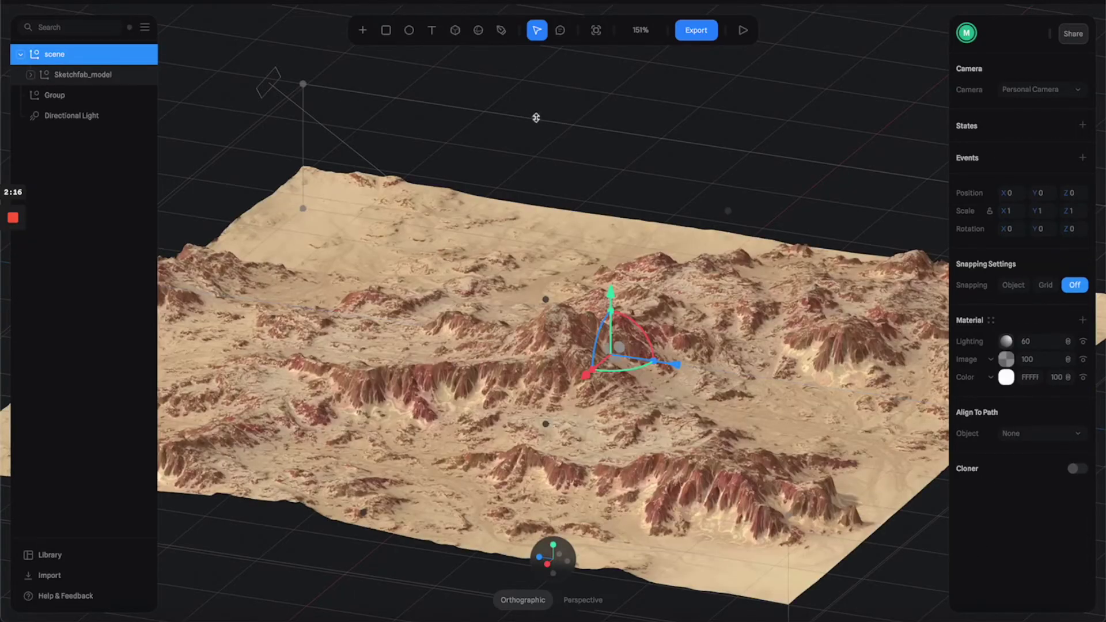
click(574, 118)
drag(600, 148, 634, 141)
click(424, 120)
scroll(595, 266, up, 3)
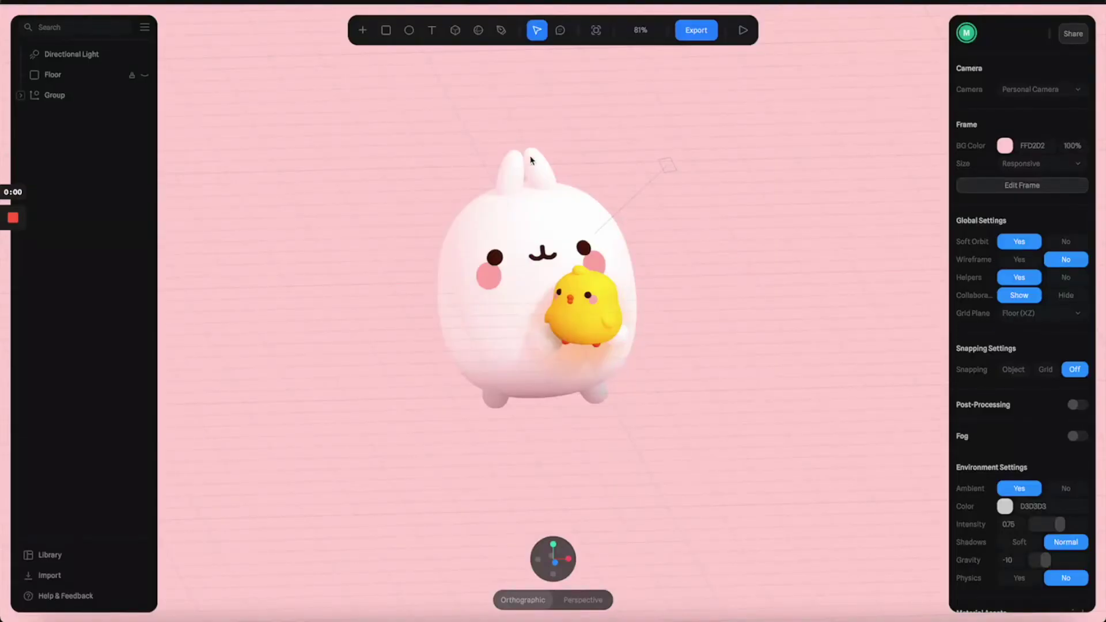
Step: Group the bunny and chick, then rotate the group 180° around Y and 180° around X
scroll(697, 169, down, 2)
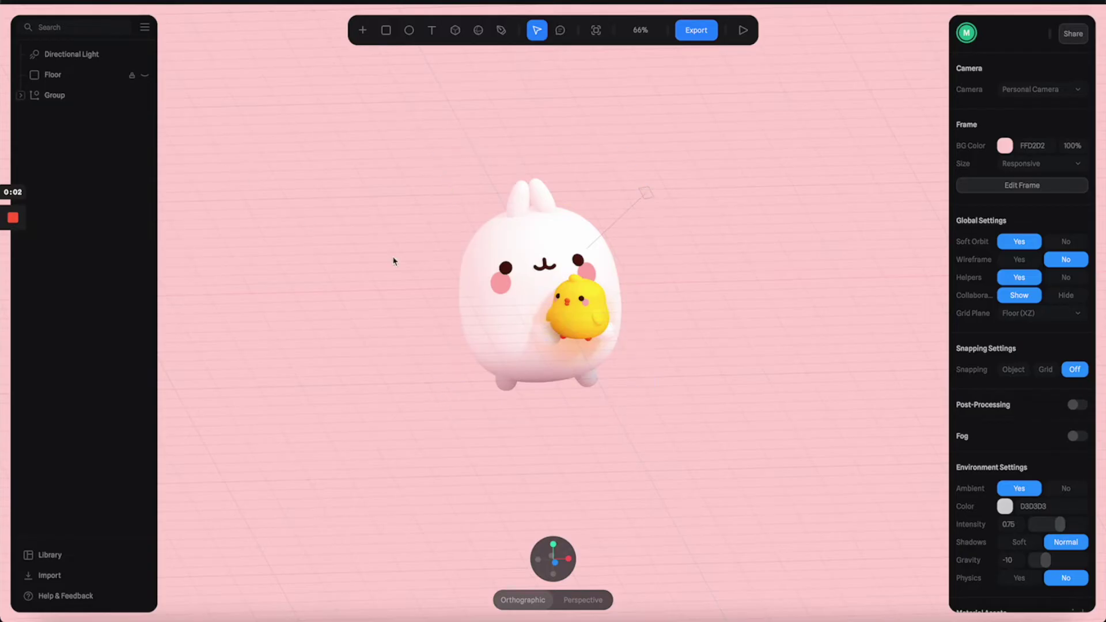
click(538, 320)
key(ctrl+g)
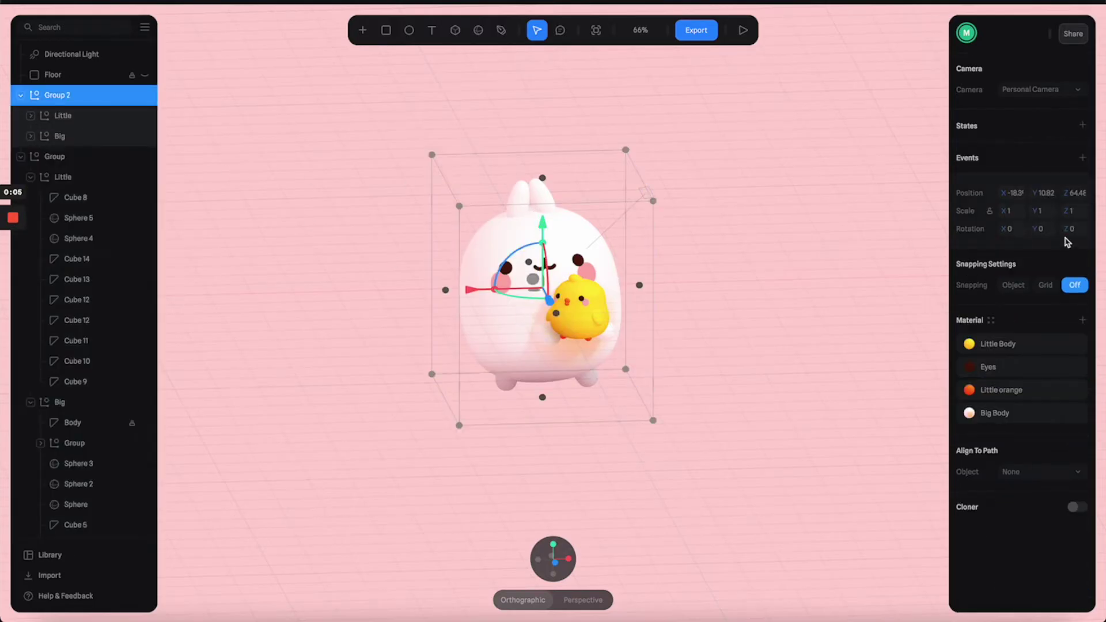
click(1038, 228)
key(Return)
key(ctrl+z)
click(1042, 229)
key(Return)
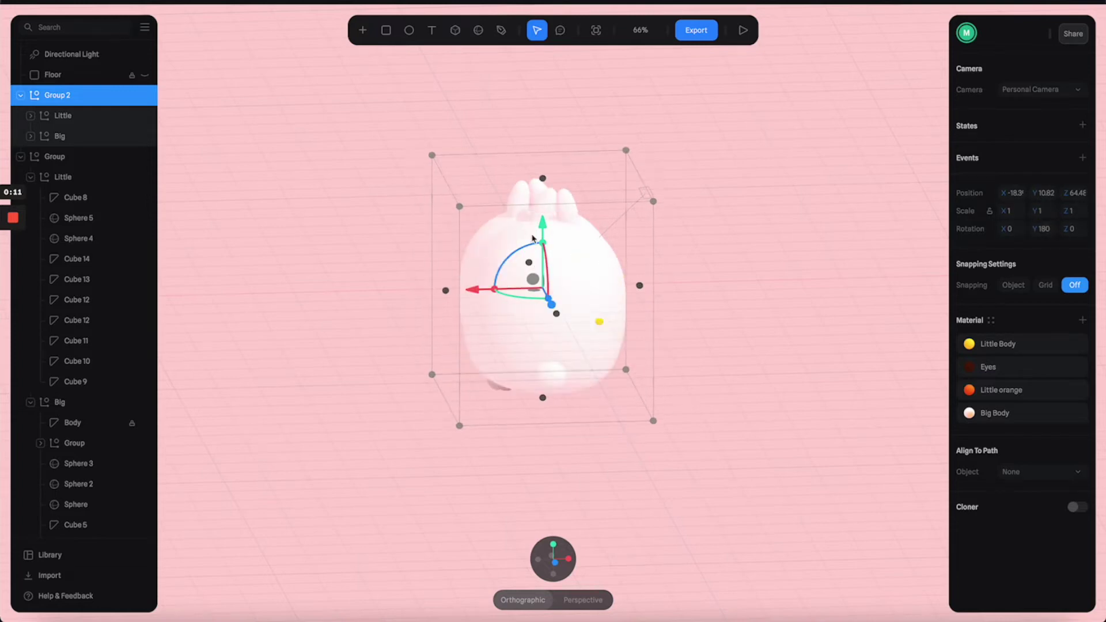
click(1011, 229)
text(180)
key(Return)
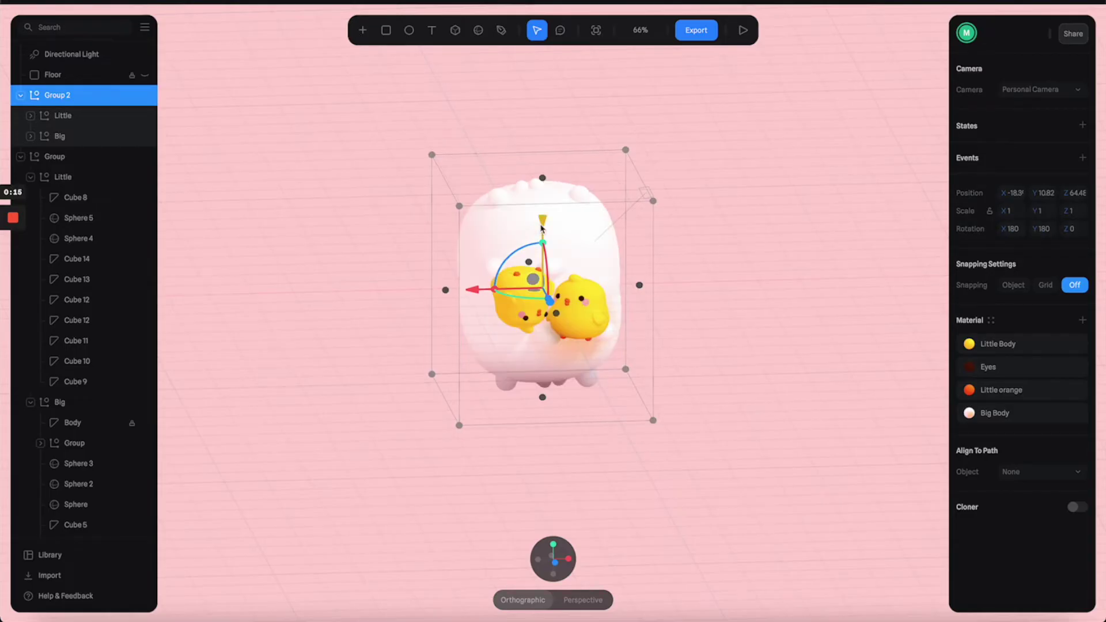
Step: Move the copied group below the original and flip it through zero to Scale X -1.26
drag(542, 227, 541, 431)
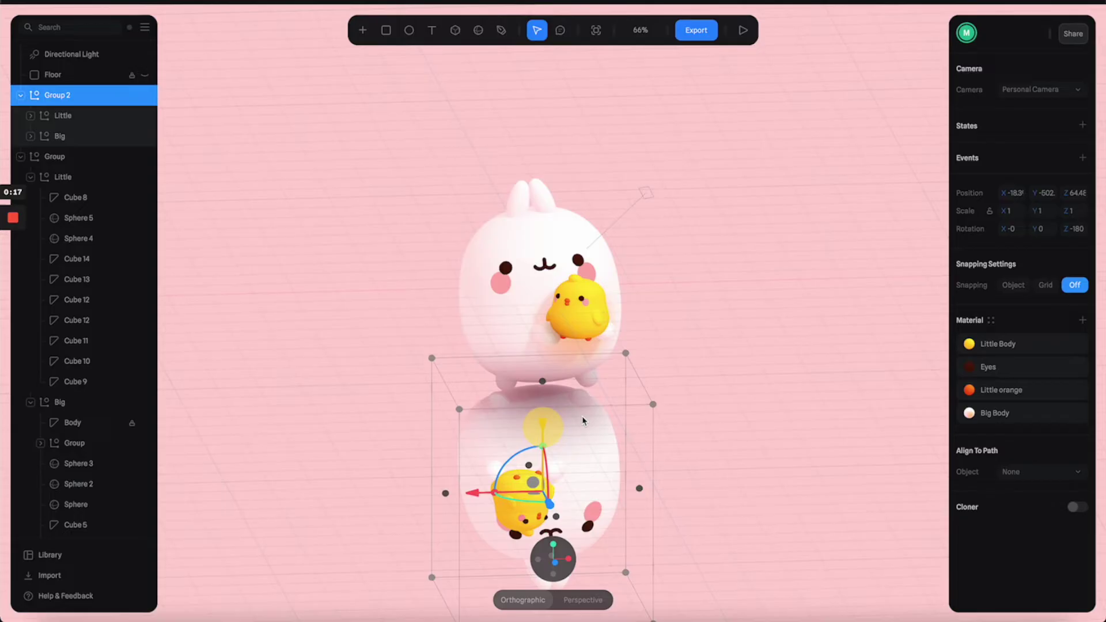
scroll(584, 421, down, 3)
drag(353, 394, 524, 392)
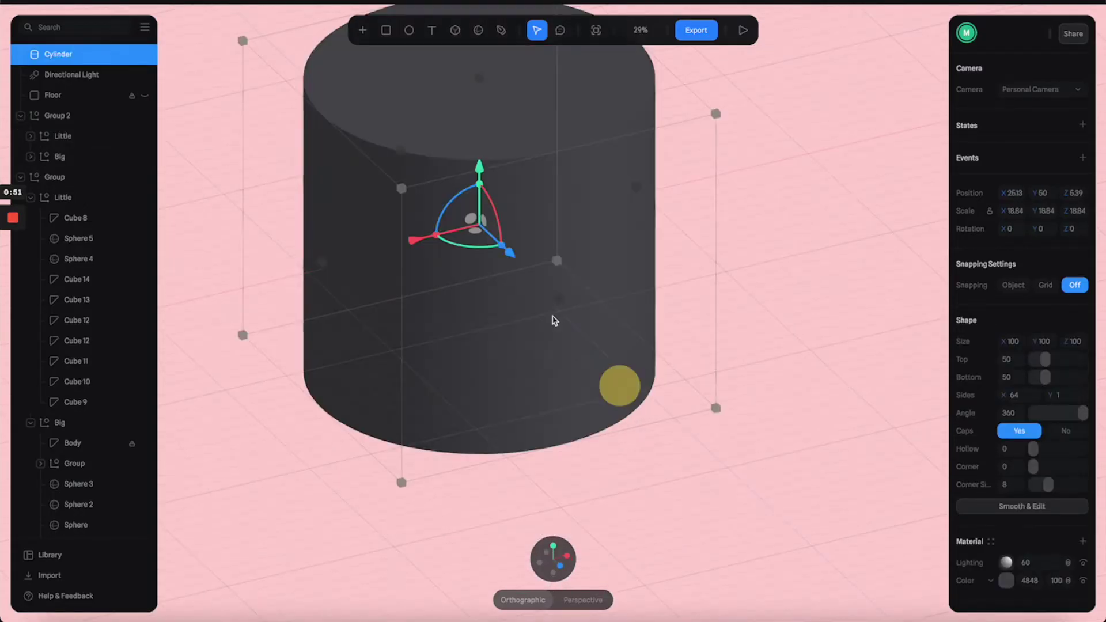
Step: Lower the cylinder beneath the bunny and paste the background's FFD2D2 pink into its colour
drag(478, 179, 500, 361)
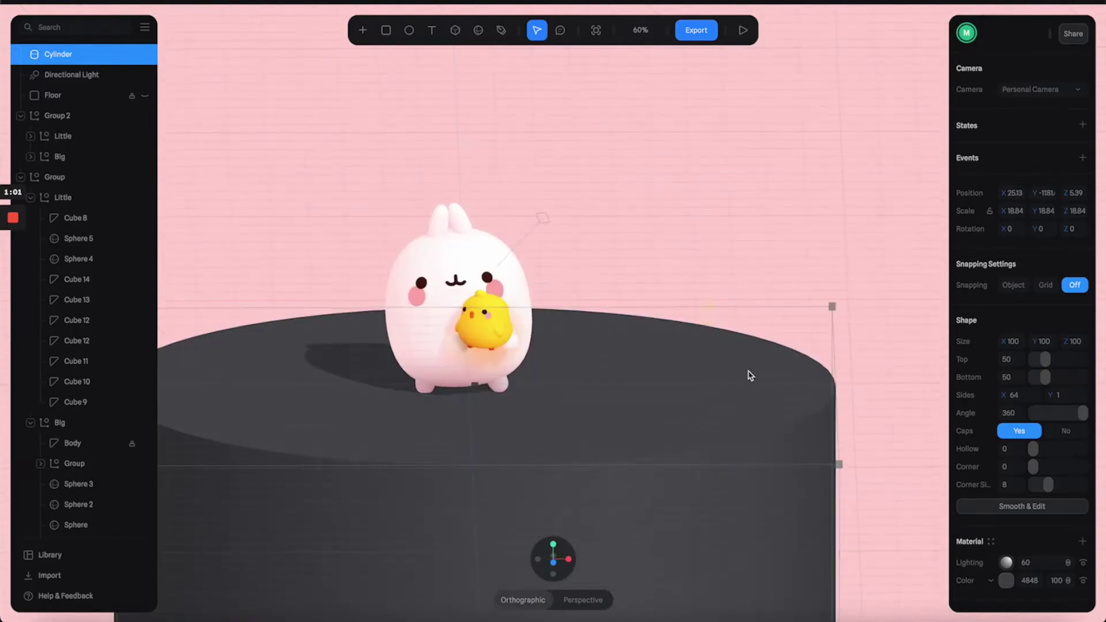
click(773, 226)
click(1031, 145)
key(ctrl+c)
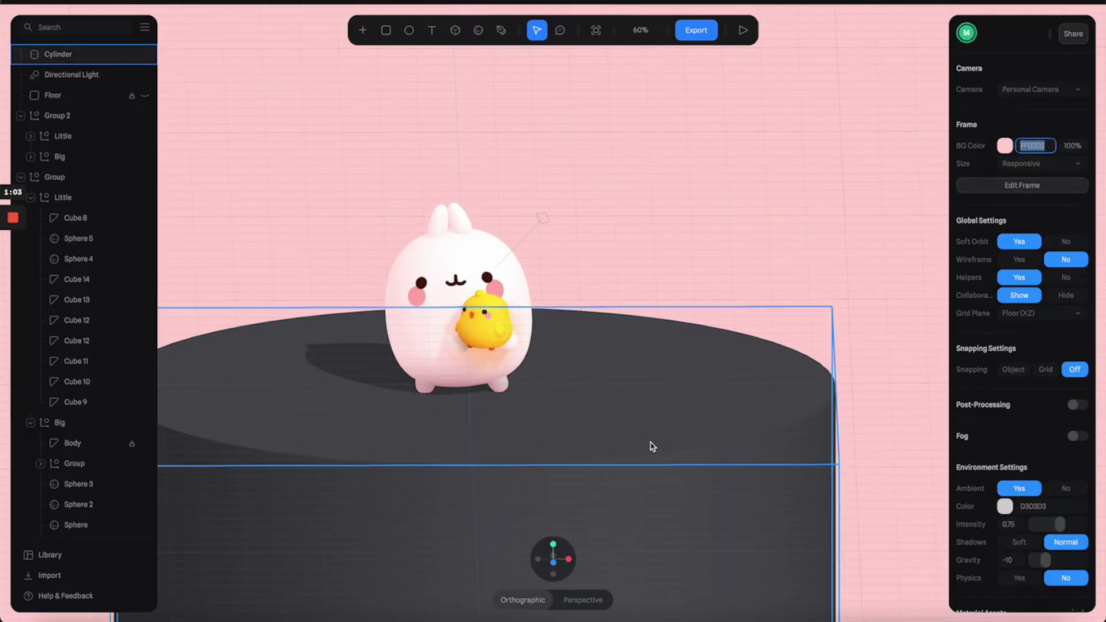
click(652, 447)
click(1030, 580)
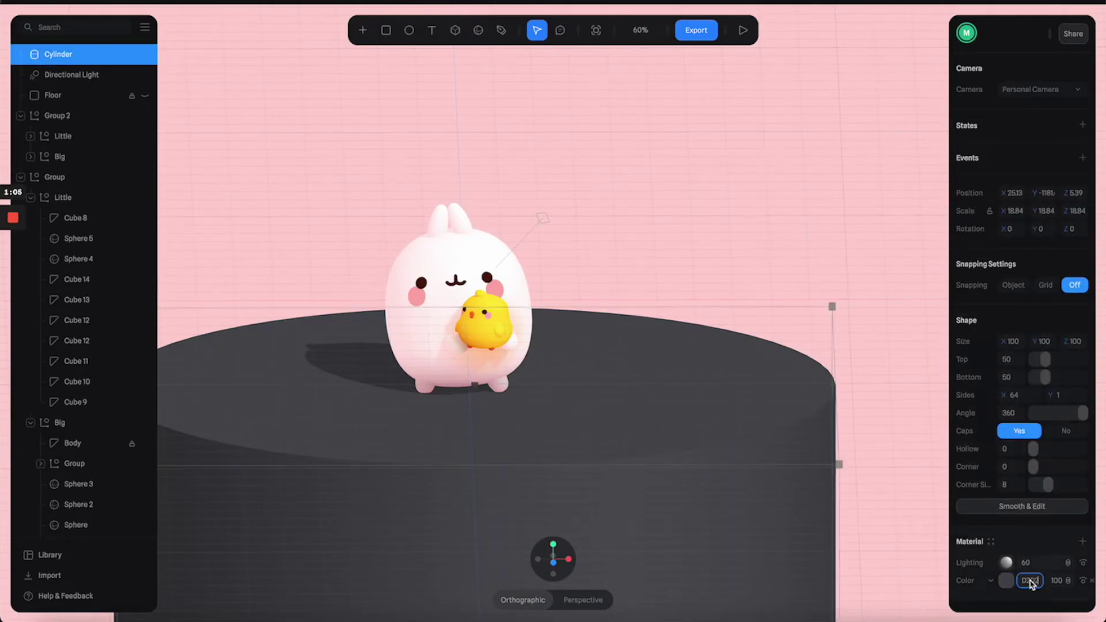
key(ctrl+v)
key(Return)
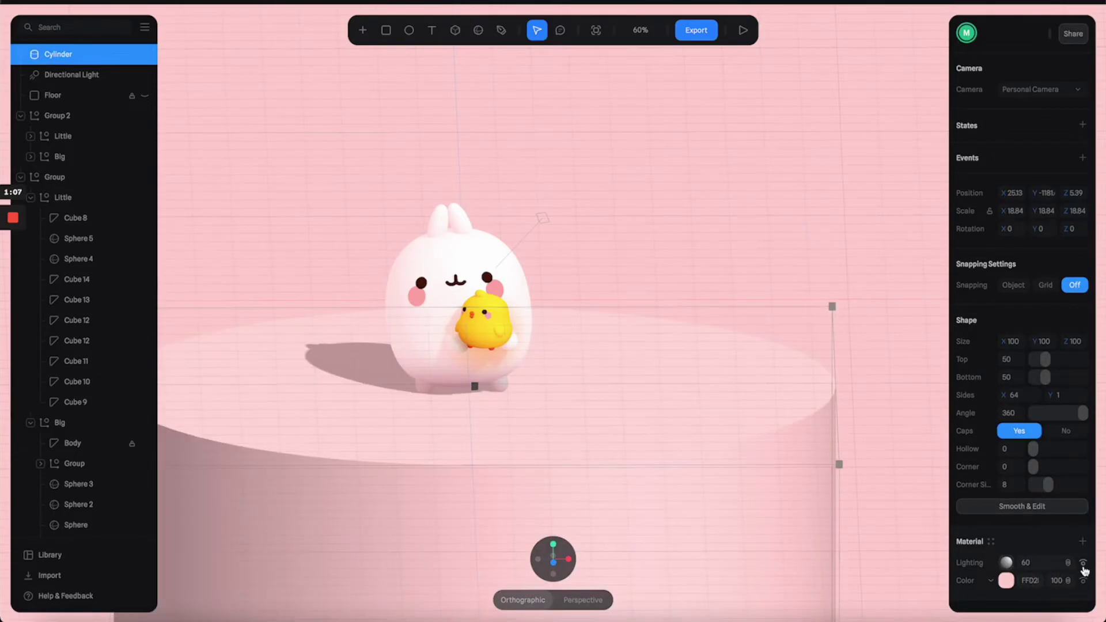
Step: Disable the cylinder's lighting and add a second material layer
click(1083, 563)
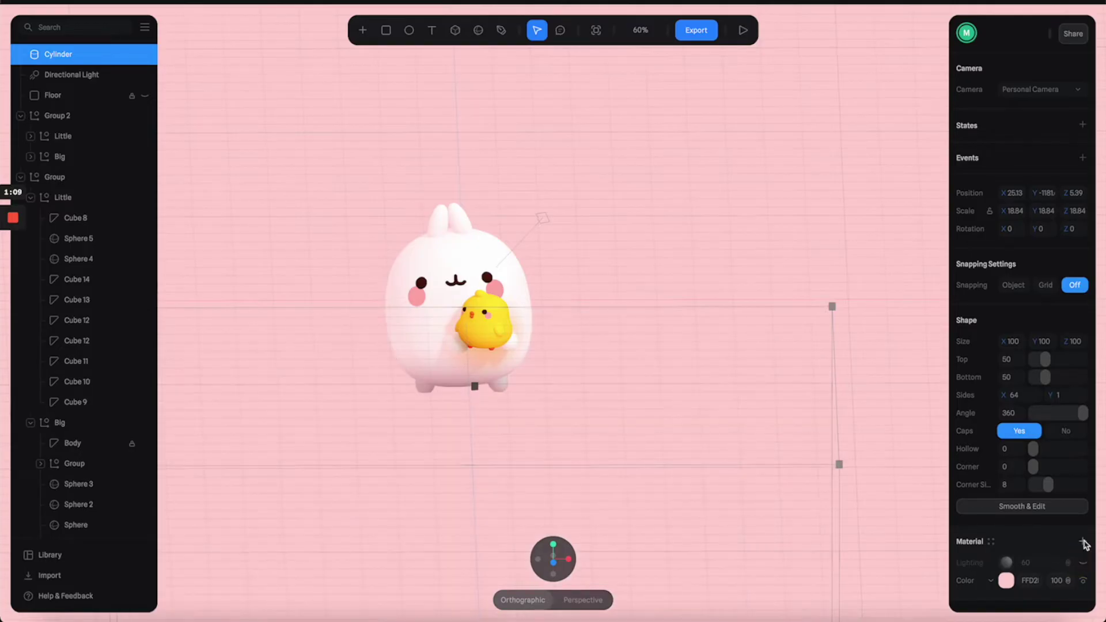
click(1083, 541)
click(989, 564)
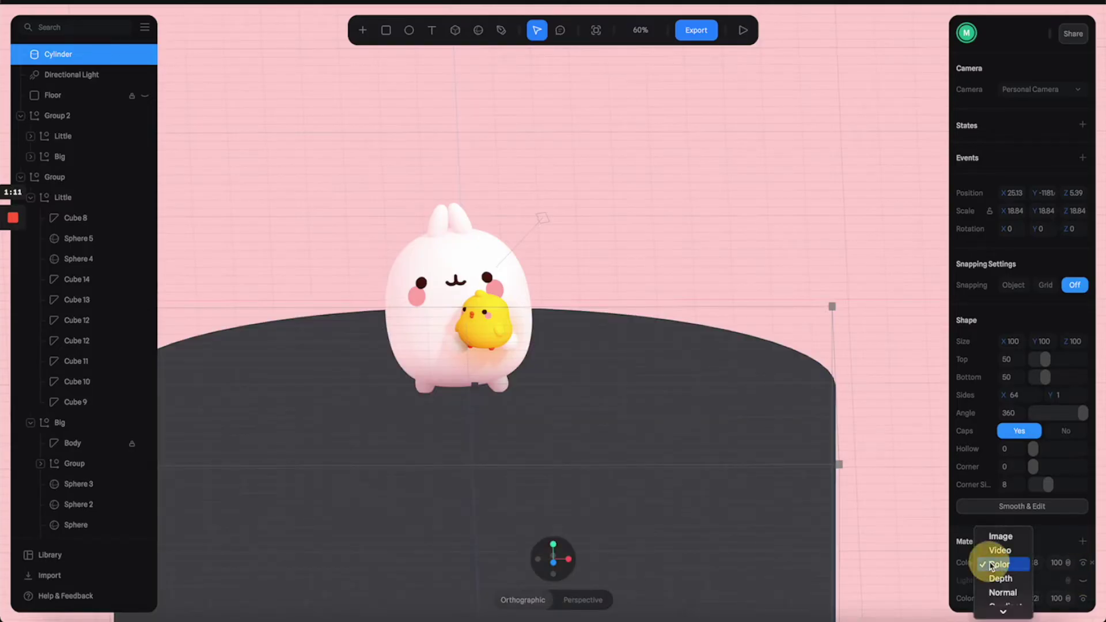
scroll(993, 566, down, 5)
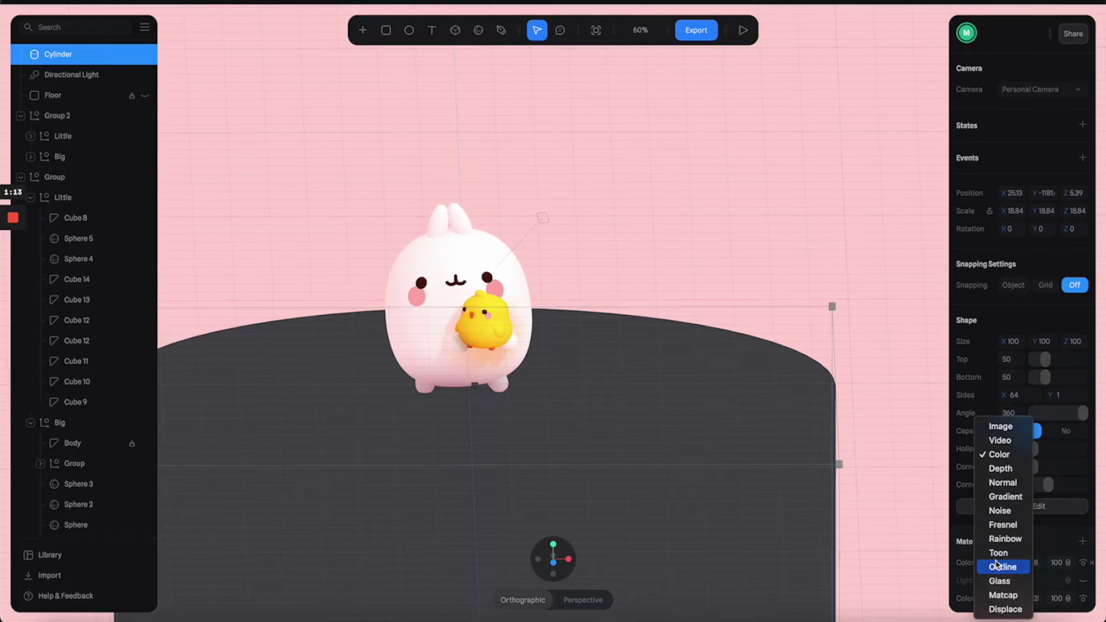
Step: Make the new layer Glass and enlarge the cylinder to size 2287
click(999, 580)
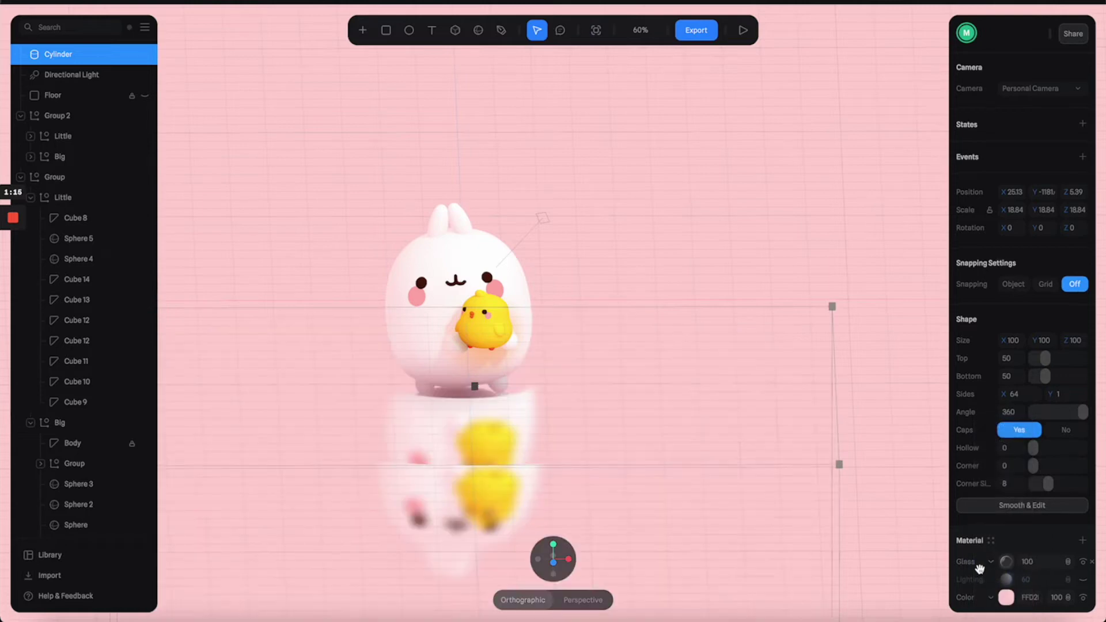
scroll(979, 562, down, 2)
scroll(975, 558, down, 4)
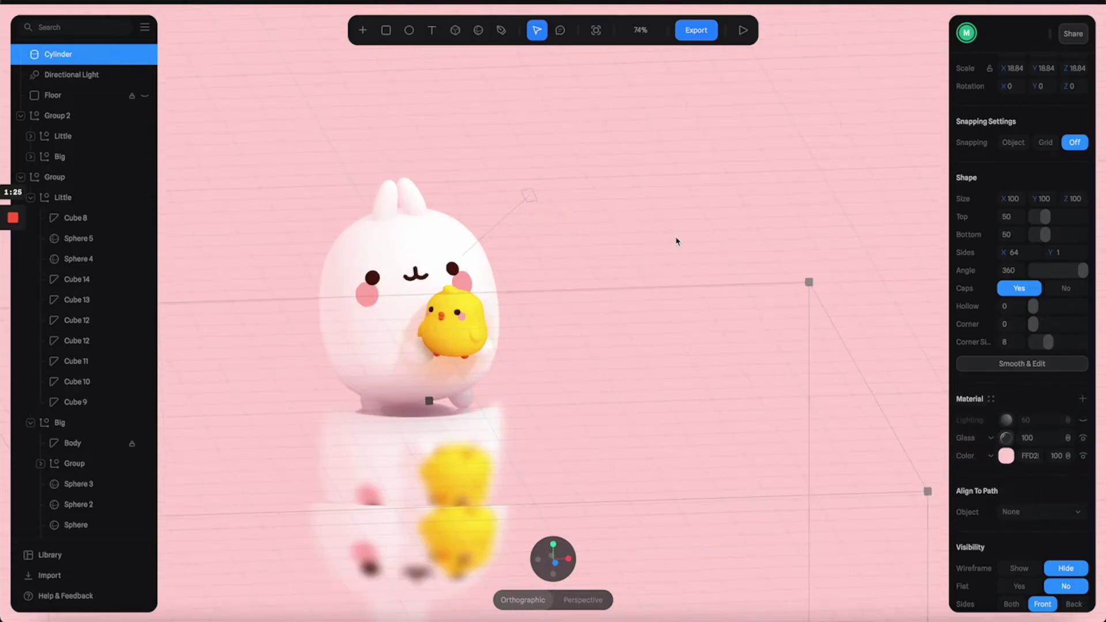
scroll(677, 241, down, 5)
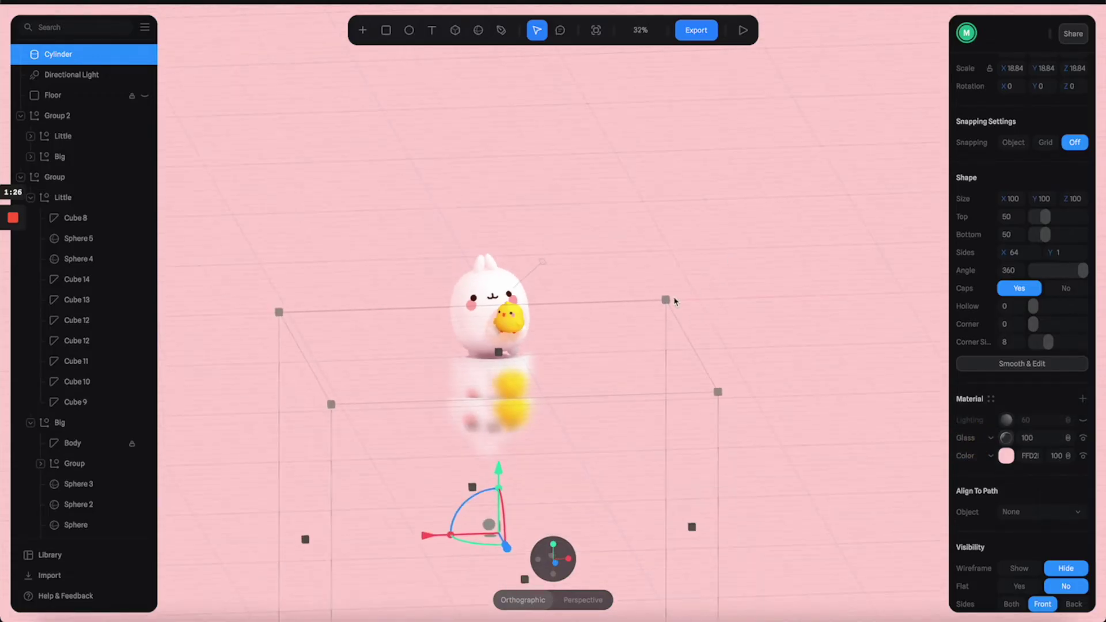
drag(665, 299, 880, 190)
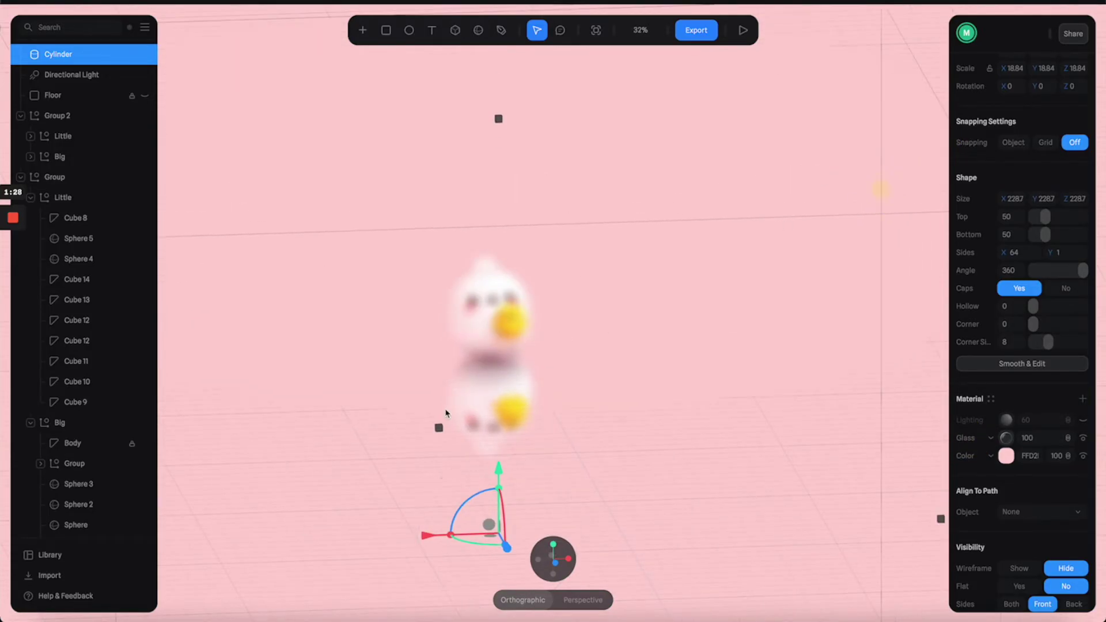
scroll(493, 472, down, 3)
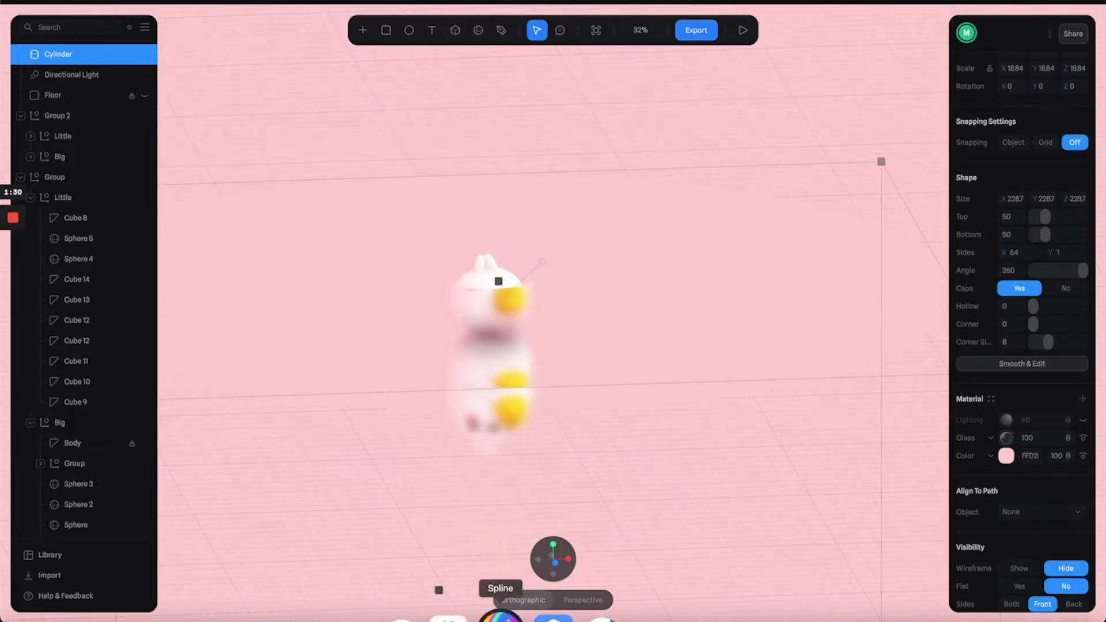
scroll(546, 464, up, 8)
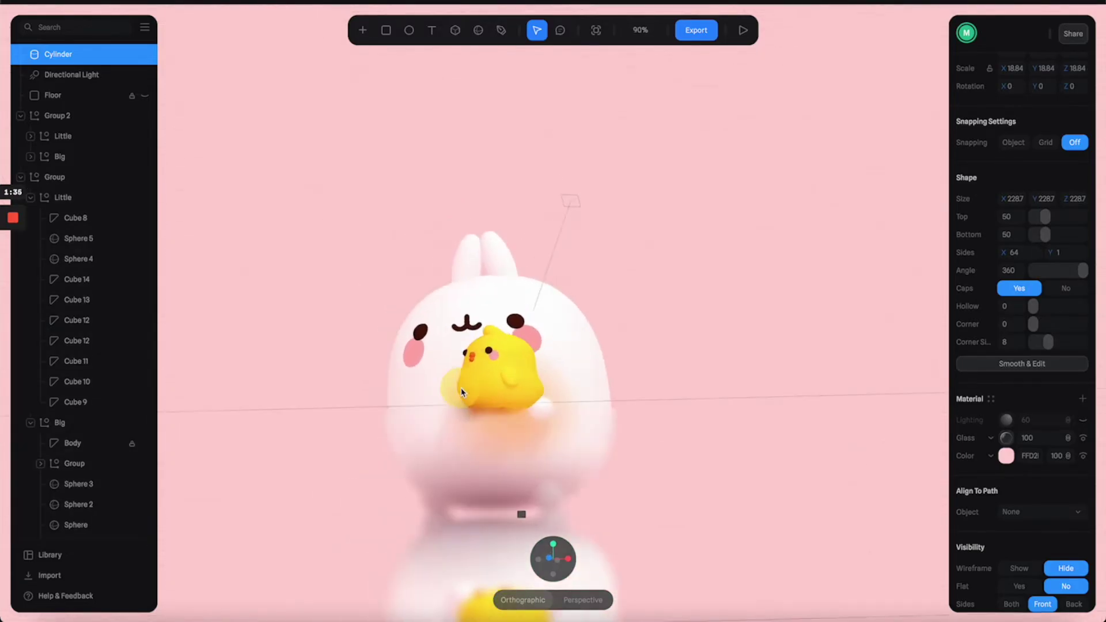
middle_drag(465, 397, 467, 403)
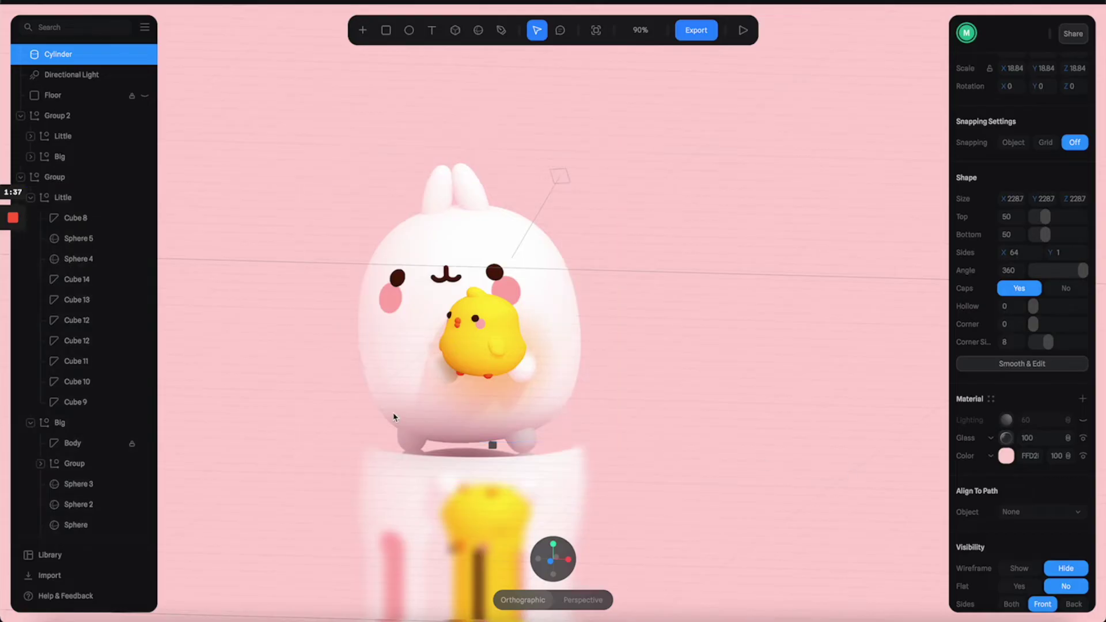
Step: Set the glass thickness to 0 and the glass blur to 20
click(1008, 442)
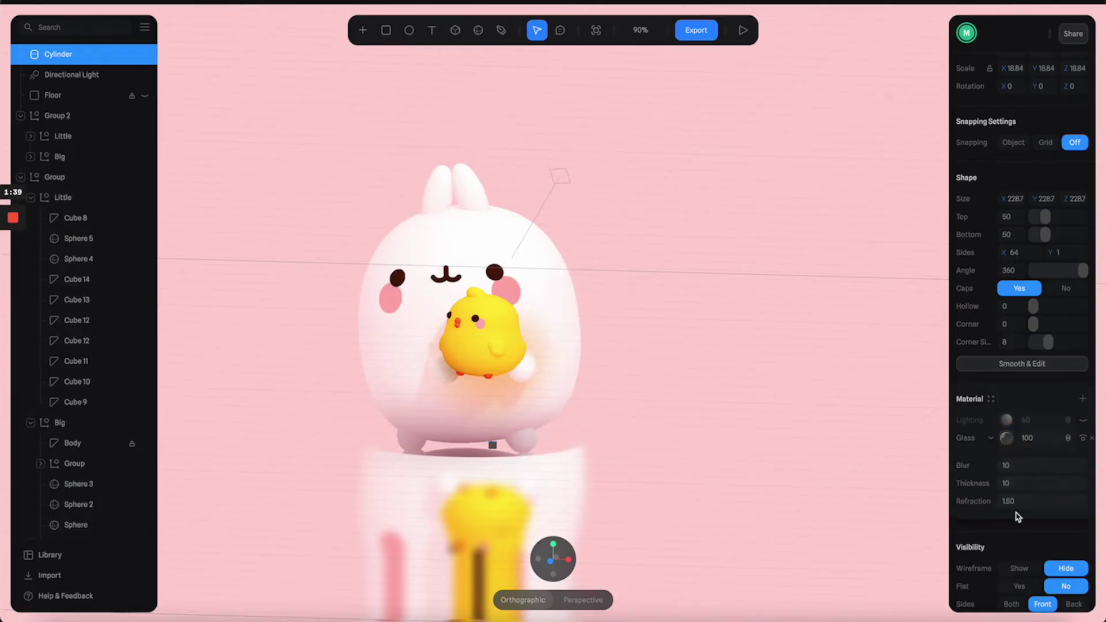
click(1017, 464)
drag(1019, 483, 1008, 483)
click(1010, 483)
text(0)
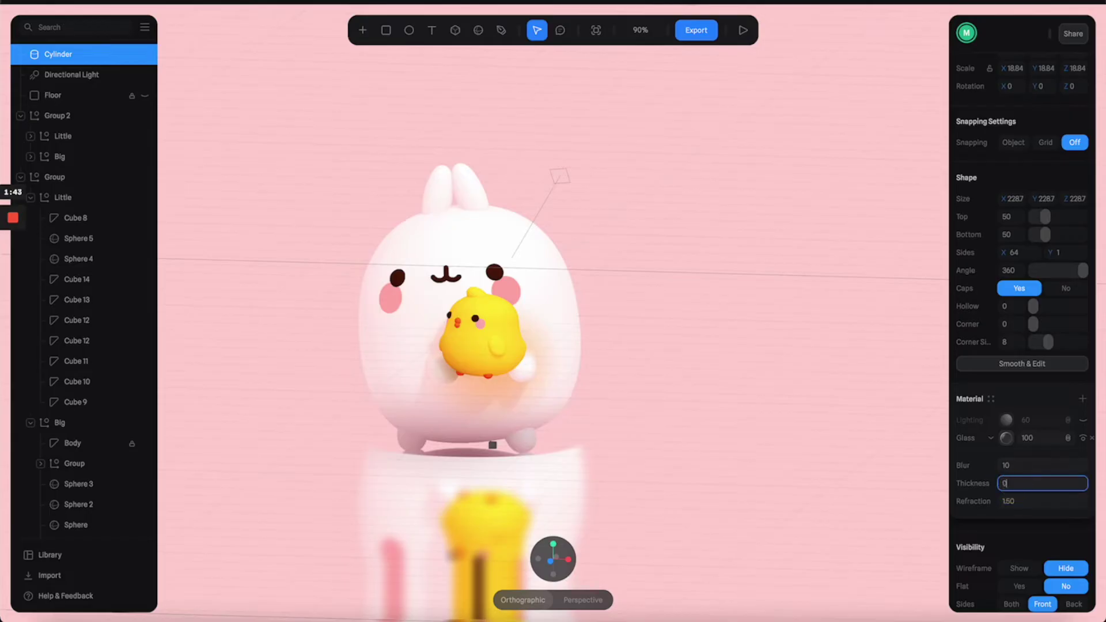
key(Return)
click(1020, 465)
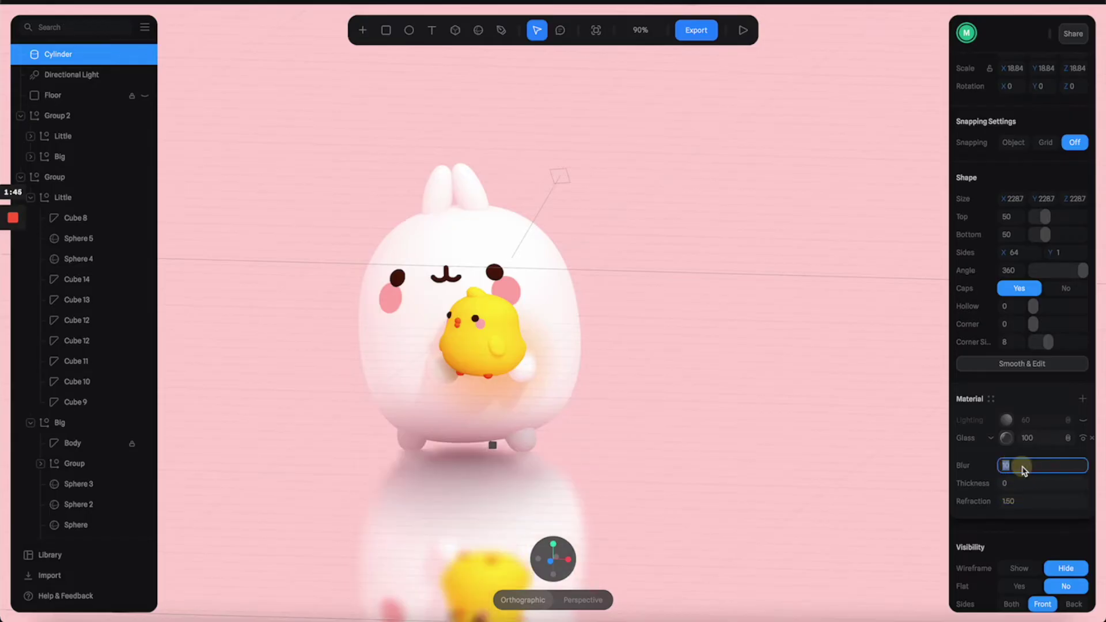
text(2)
key(Return)
Step: Set the glass layer's strength to 60
drag(597, 421, 595, 416)
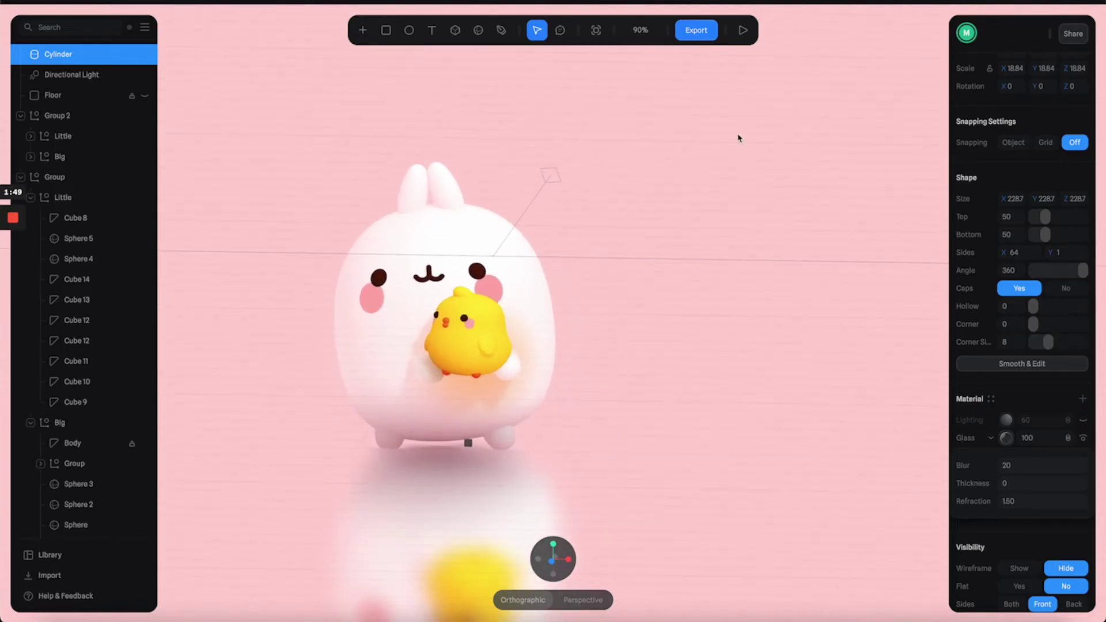
click(737, 136)
click(630, 460)
click(1031, 438)
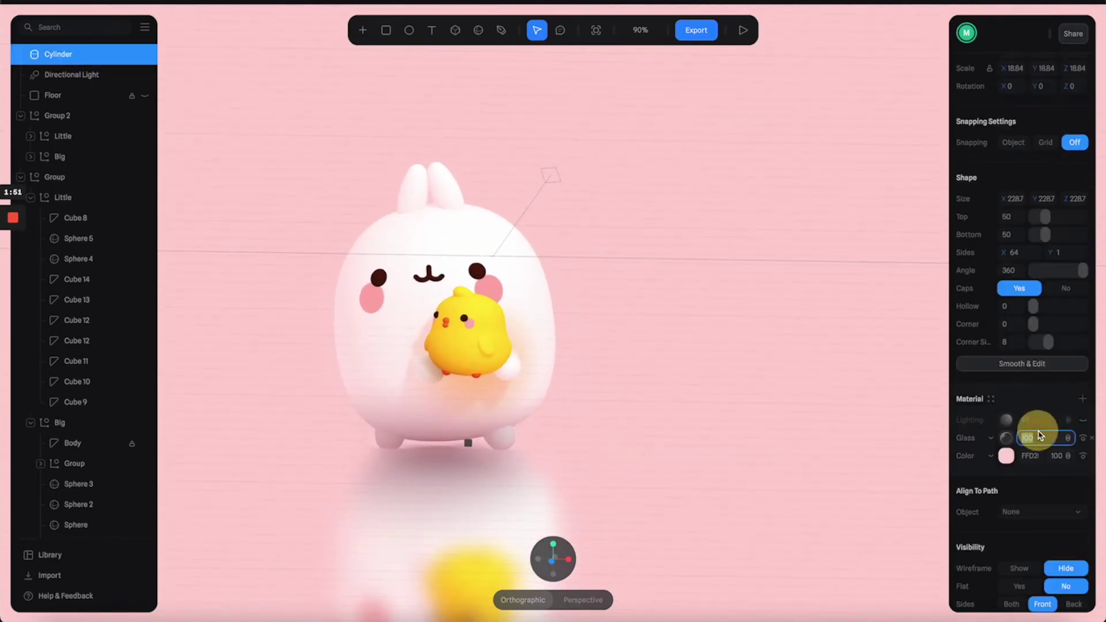
text(60)
key(Return)
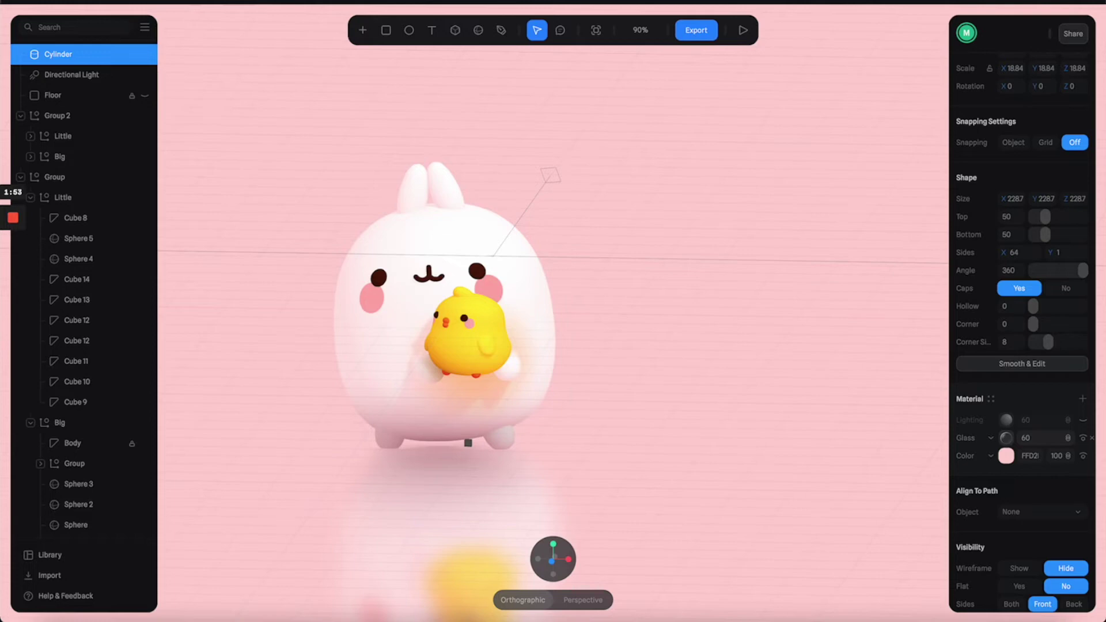
click(660, 159)
drag(653, 183, 613, 197)
click(588, 197)
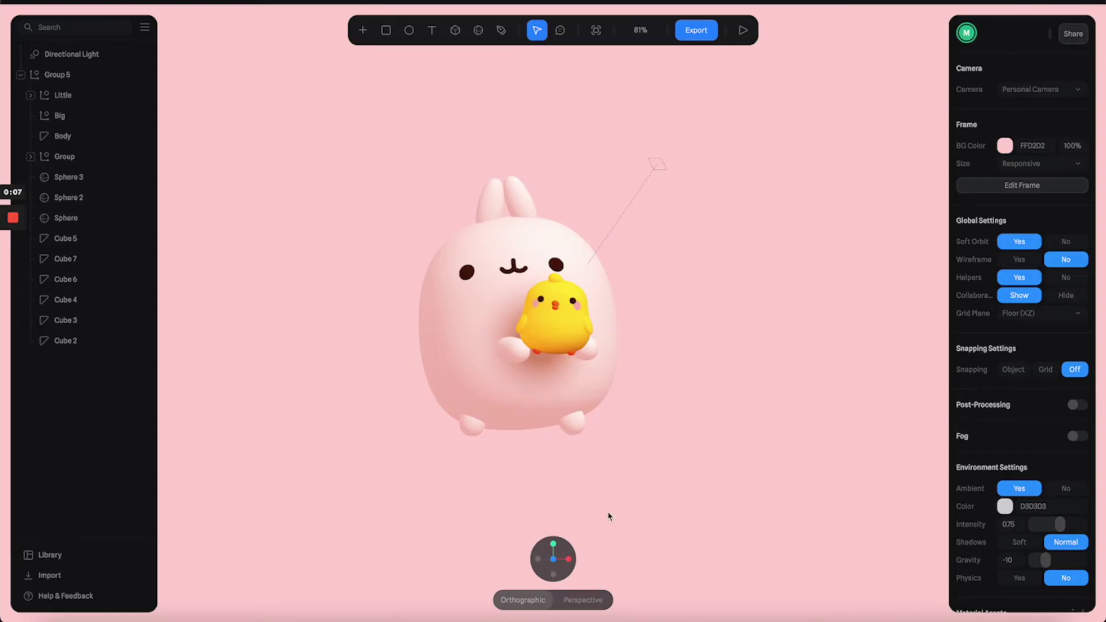
Step: Switch to top view with the gizmo's green Y dot, then show the add-shape list
mouse_move(561, 550)
click(554, 545)
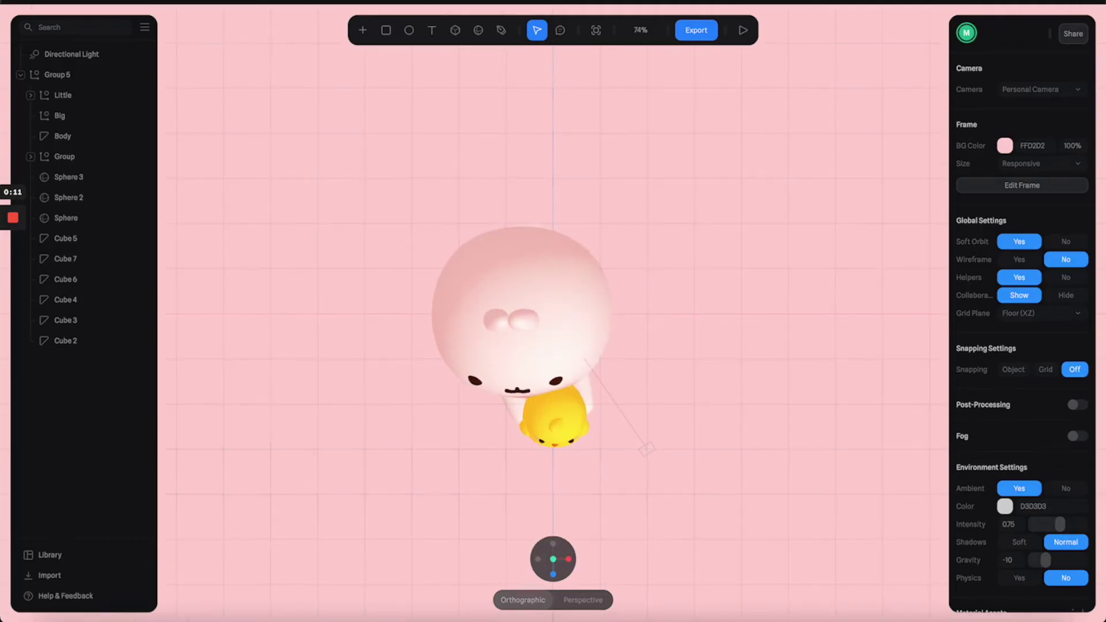
click(362, 30)
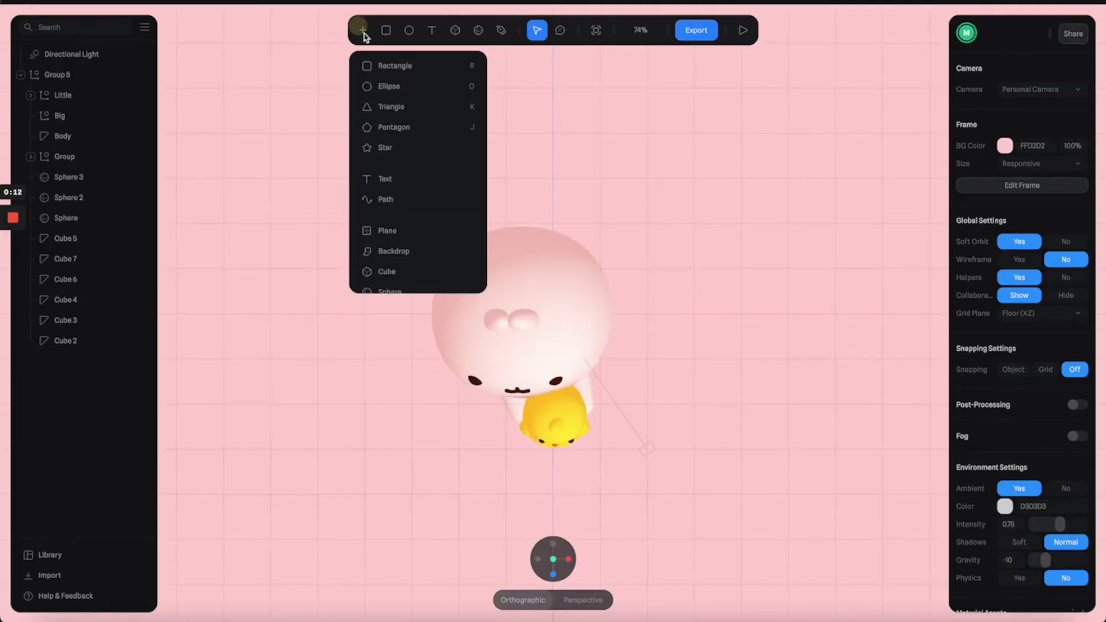
Step: Draw a rectangle and give it a radial gradient fill
click(425, 67)
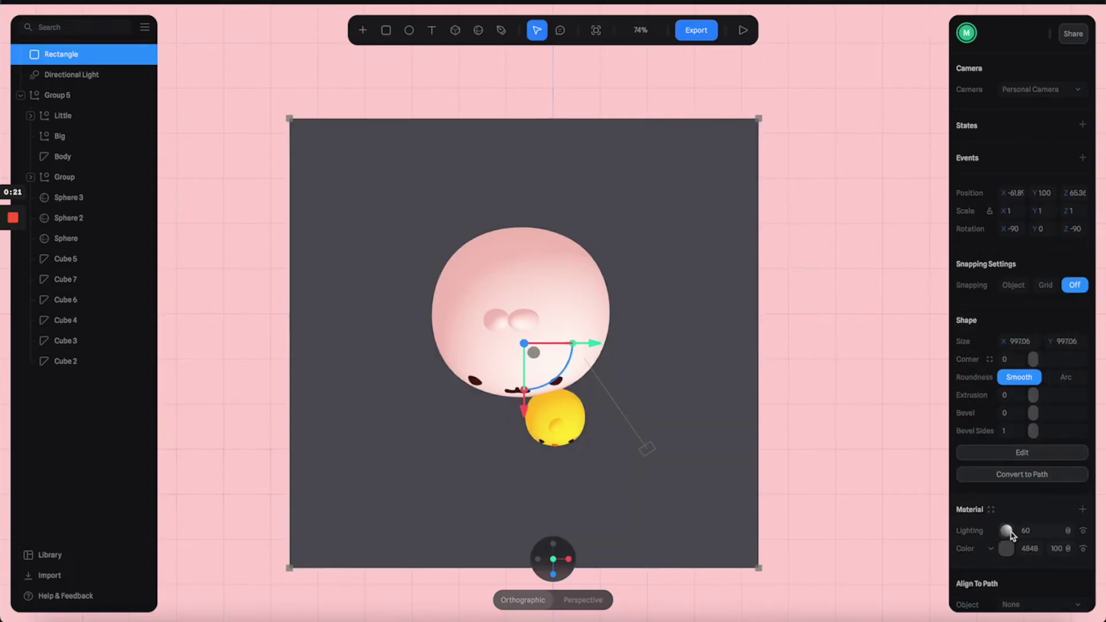
click(990, 548)
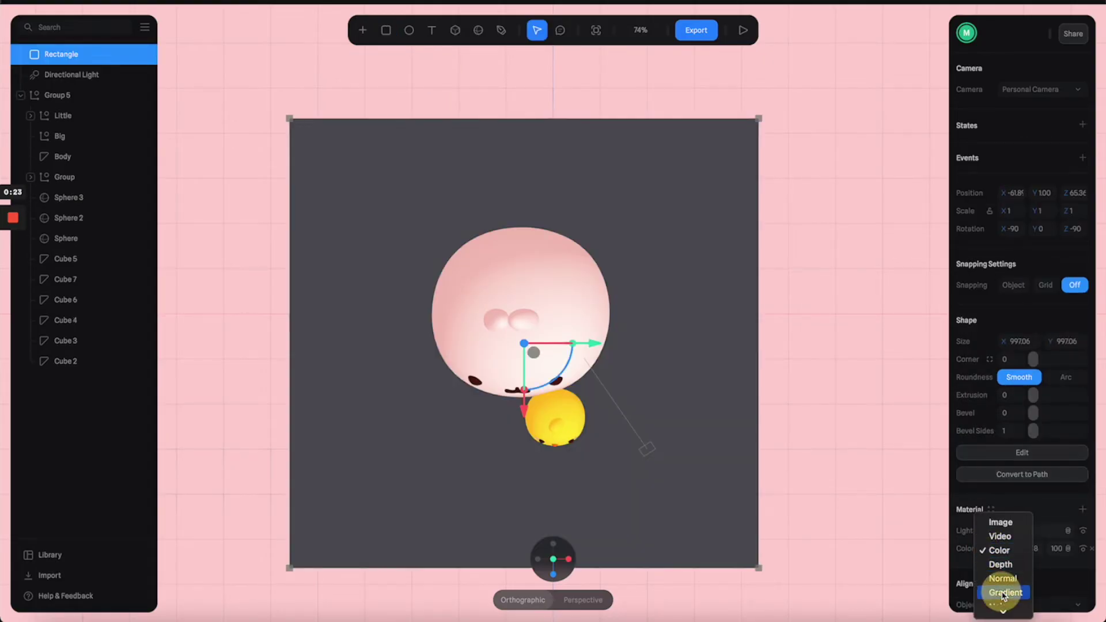
click(1000, 590)
click(1005, 551)
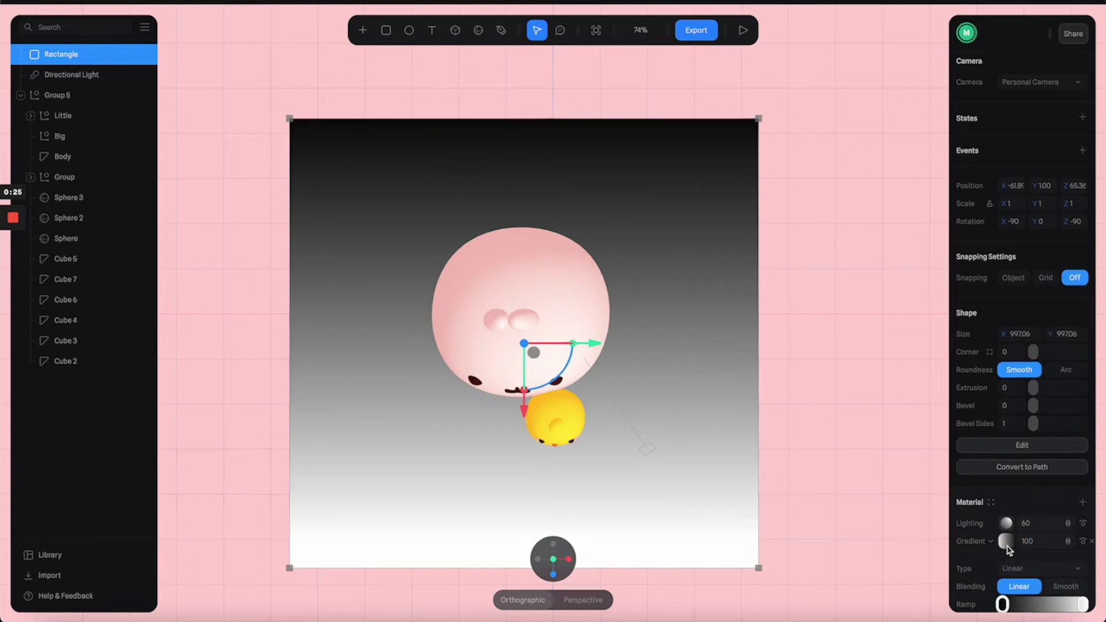
scroll(997, 489, down, 3)
click(1054, 494)
click(1028, 510)
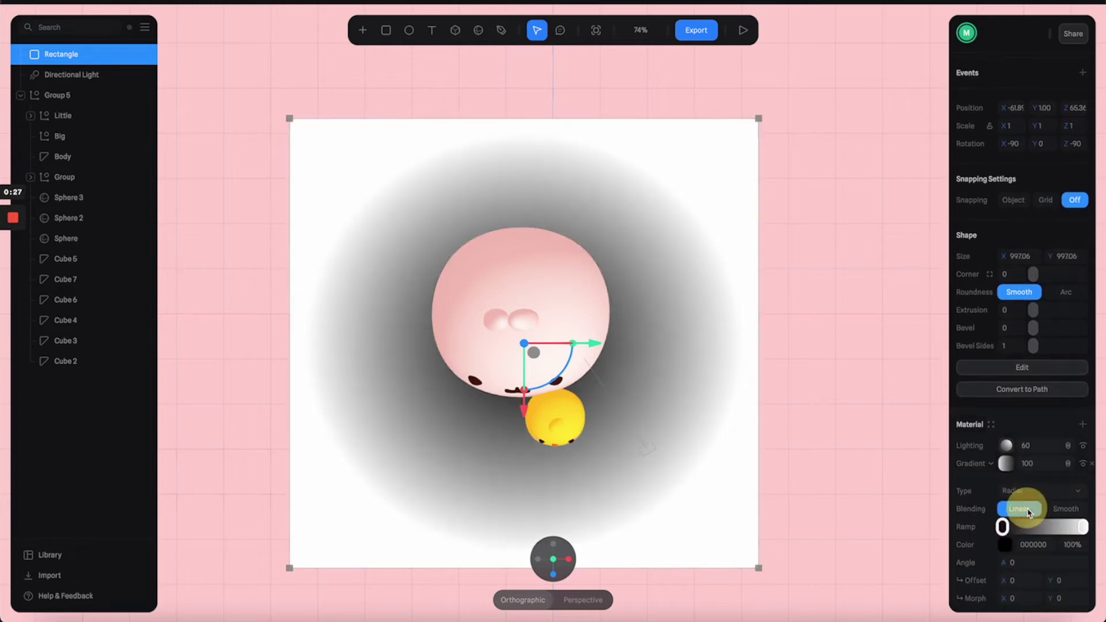
Step: Set the gradient's outer stop to 0% opacity and tint the inner stop dusky red
scroll(1030, 513, down, 1)
scroll(1029, 512, down, 1)
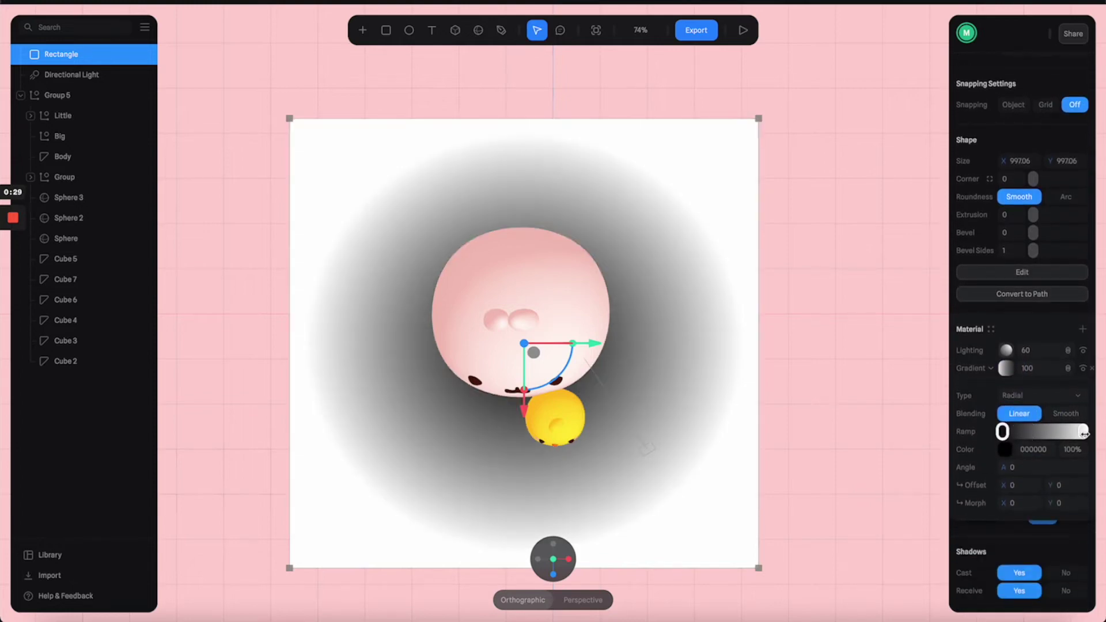
click(1084, 433)
scroll(1082, 439, down, 1)
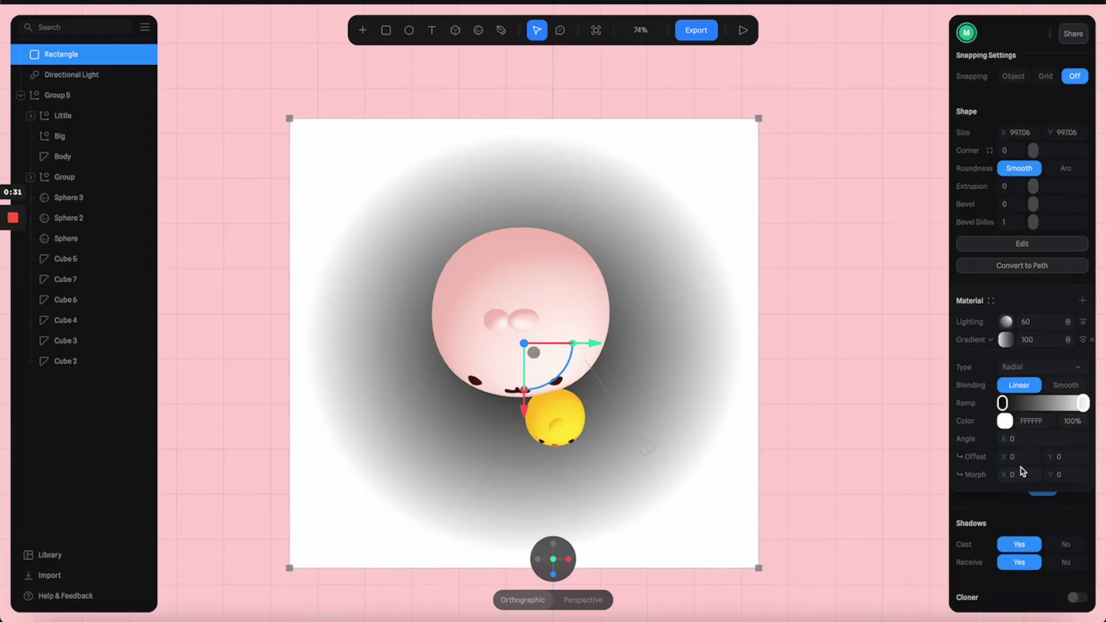
click(1071, 421)
text(0)
key(Return)
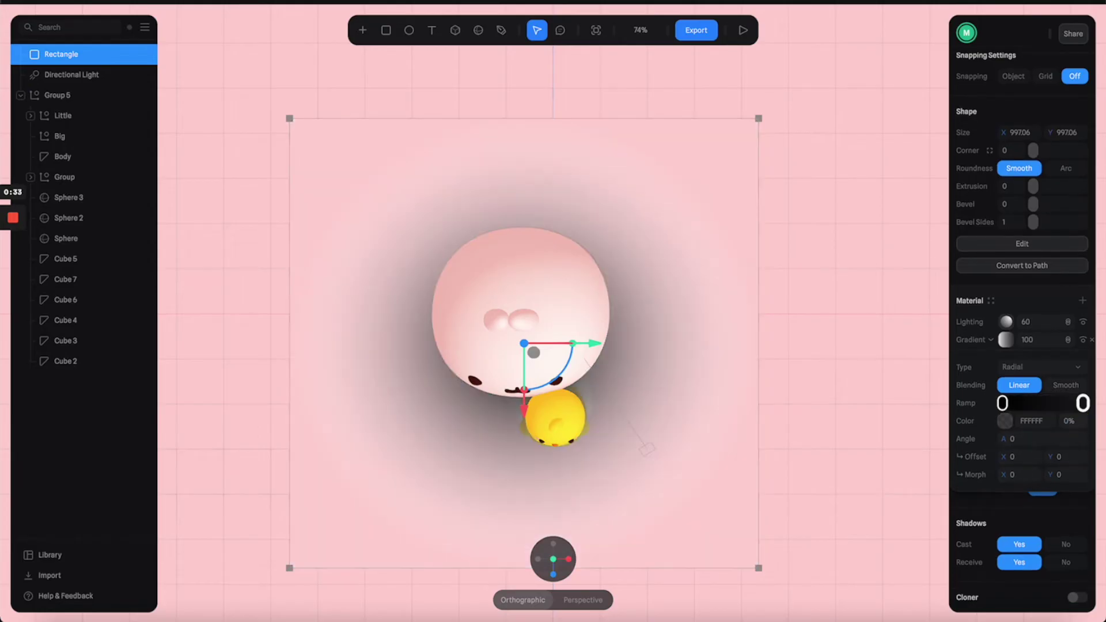
click(1002, 403)
click(1005, 421)
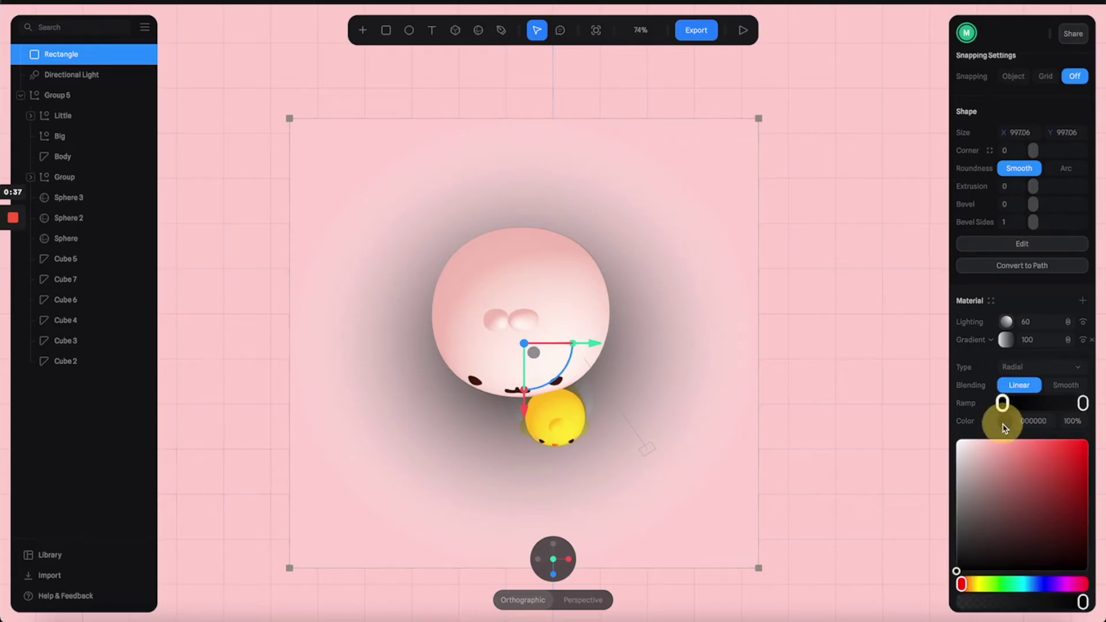
drag(994, 473, 1018, 489)
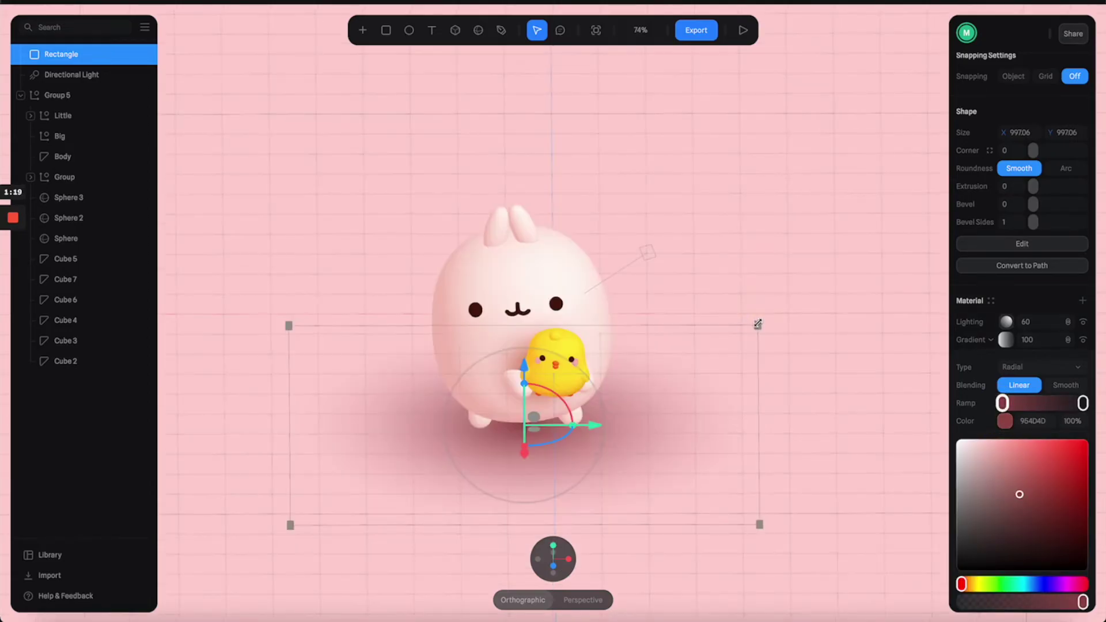
Step: Shrink the gradient rectangle around the bunny's feet to form a soft shadow
drag(758, 324, 661, 350)
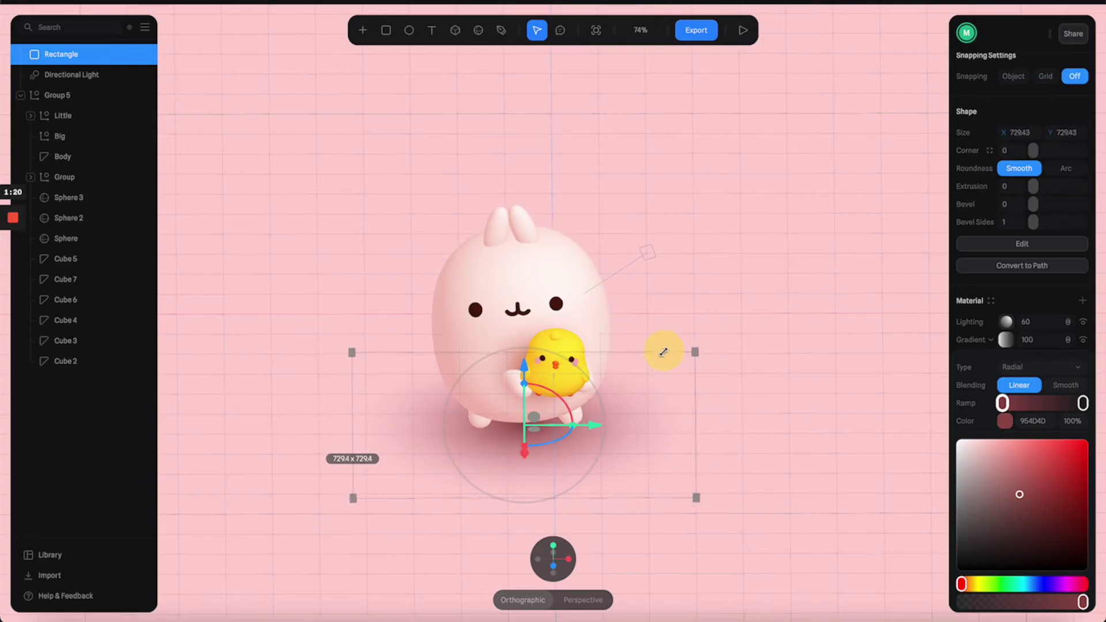
click(792, 321)
drag(793, 321, 755, 340)
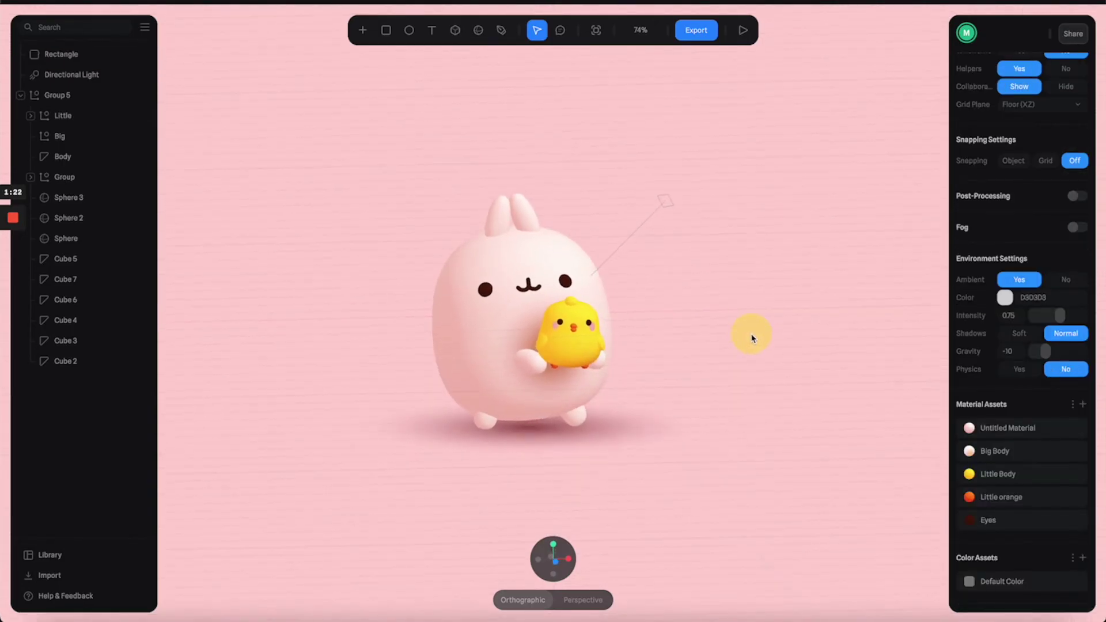
scroll(481, 405, up, 2)
click(481, 405)
click(671, 419)
click(806, 340)
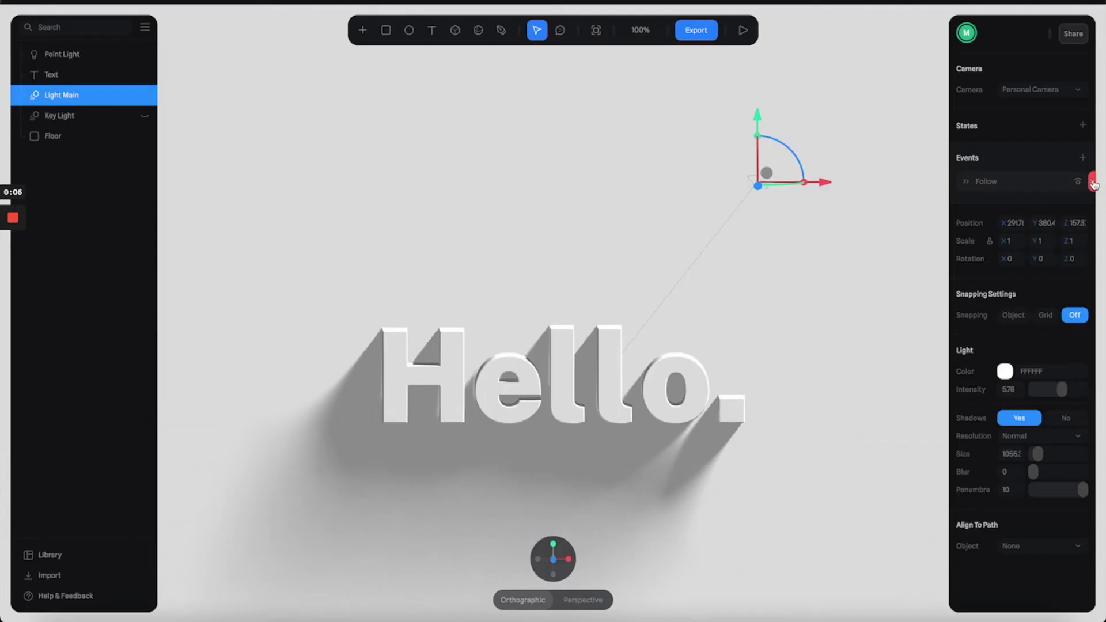
Step: Move Light Main left, replace its event with a new Follow event, and preview with Play
click(1092, 181)
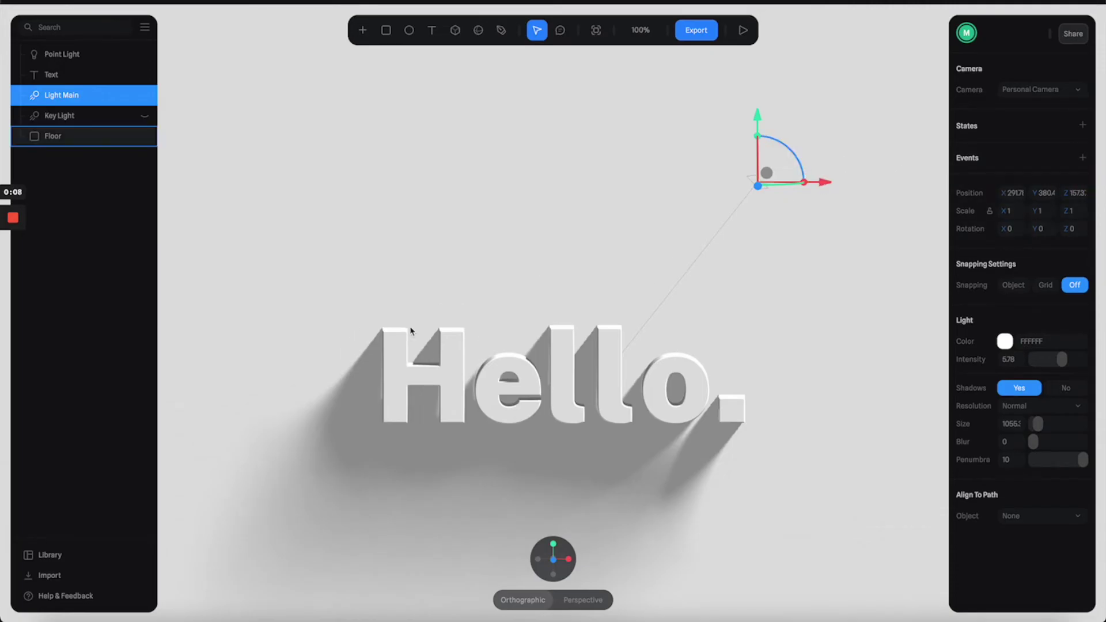
mouse_move(823, 183)
mouse_down()
mouse_move(704, 186)
mouse_move(826, 188)
mouse_up()
click(1082, 158)
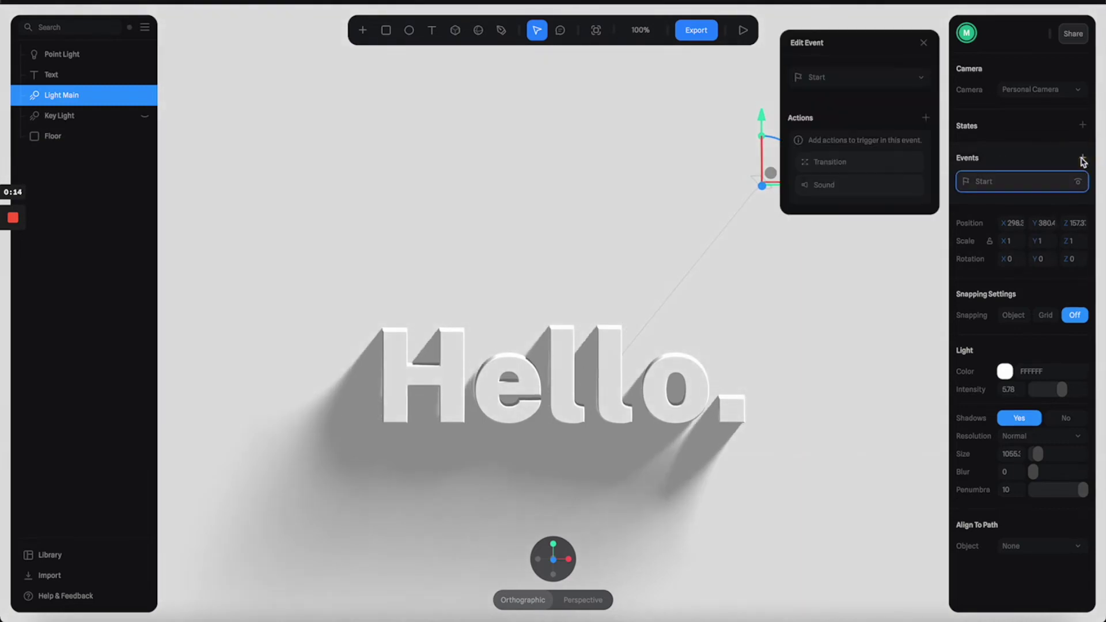
click(895, 80)
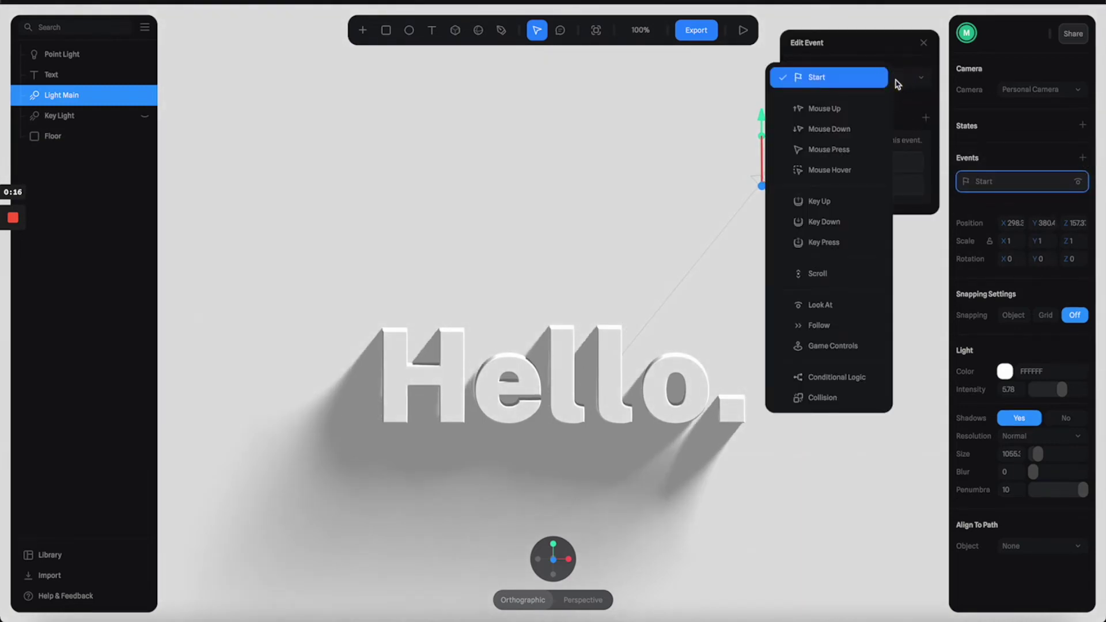
click(831, 326)
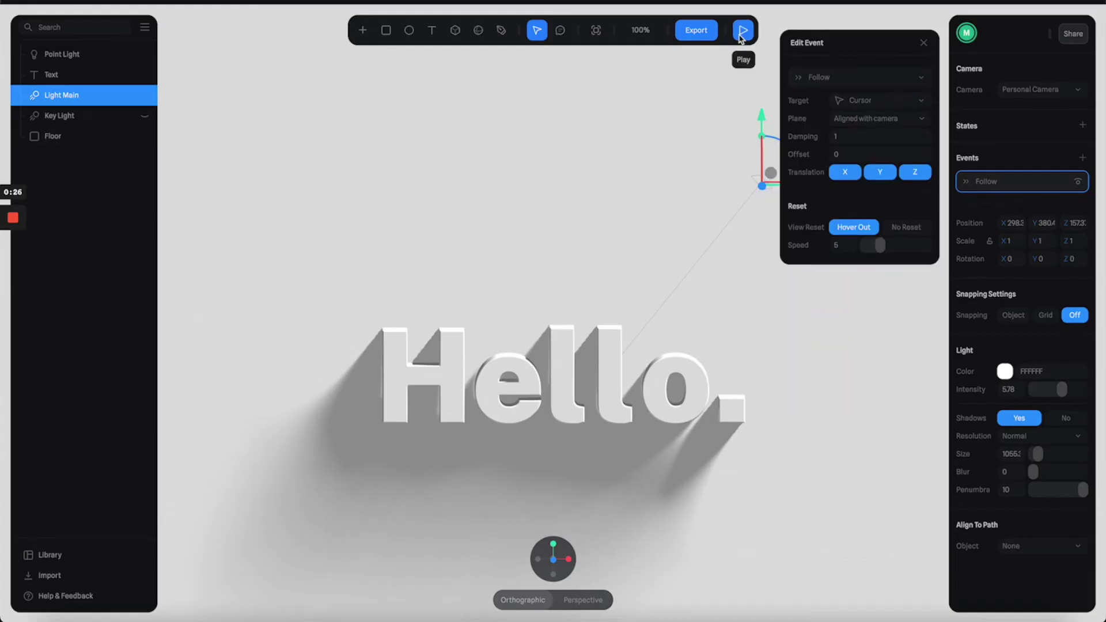
click(742, 31)
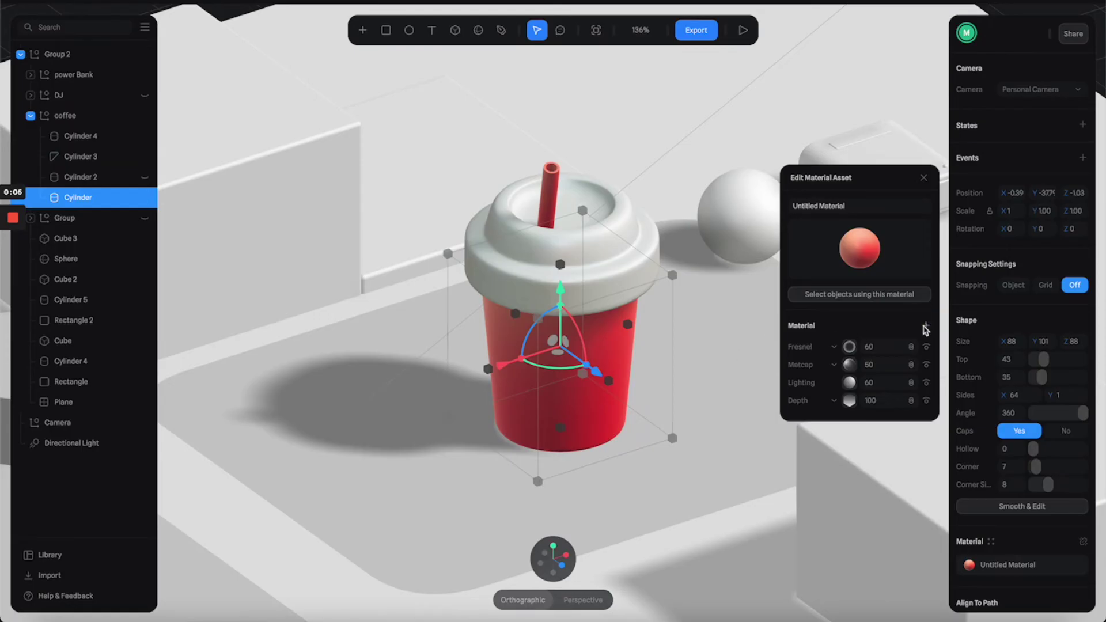
Step: Add an Image layer below Lighting in the cup material and launch Generate with AI
click(926, 327)
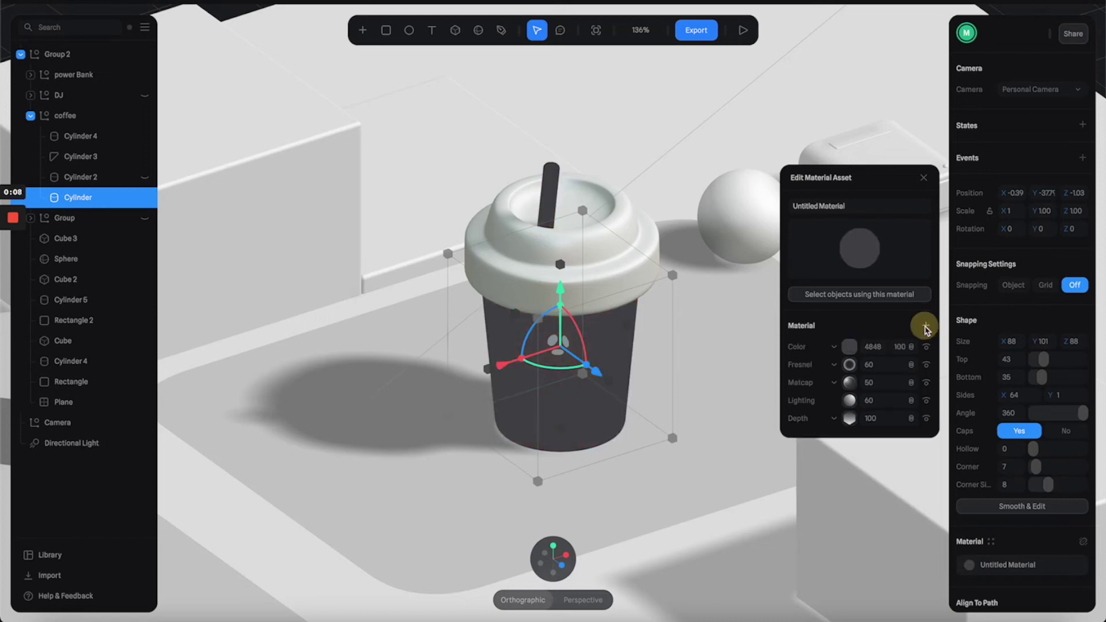
click(834, 347)
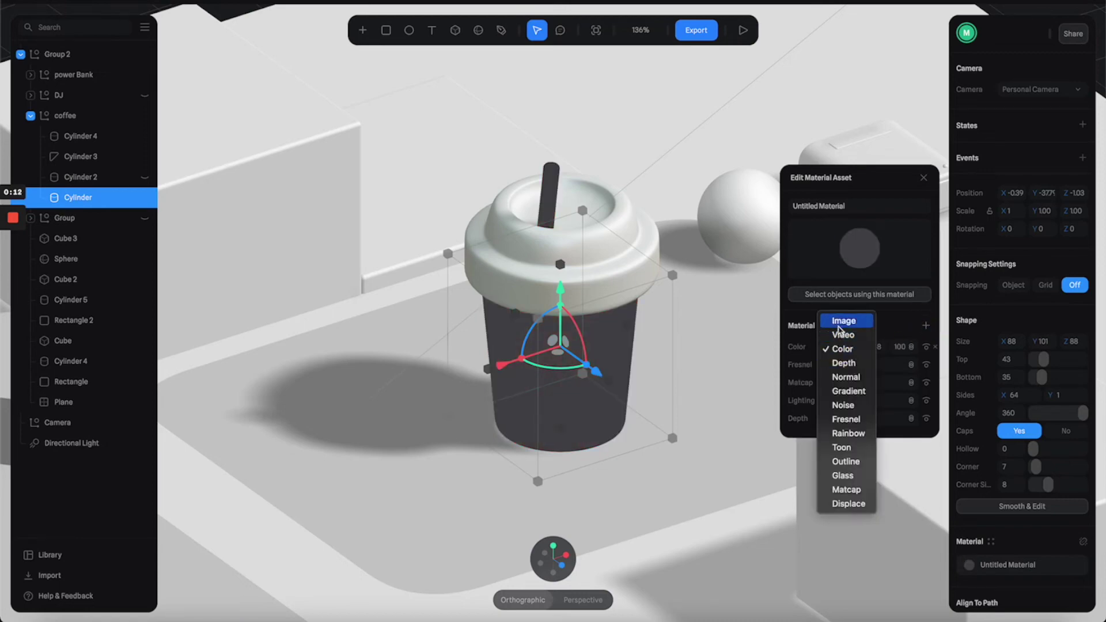
click(844, 321)
drag(812, 346, 814, 401)
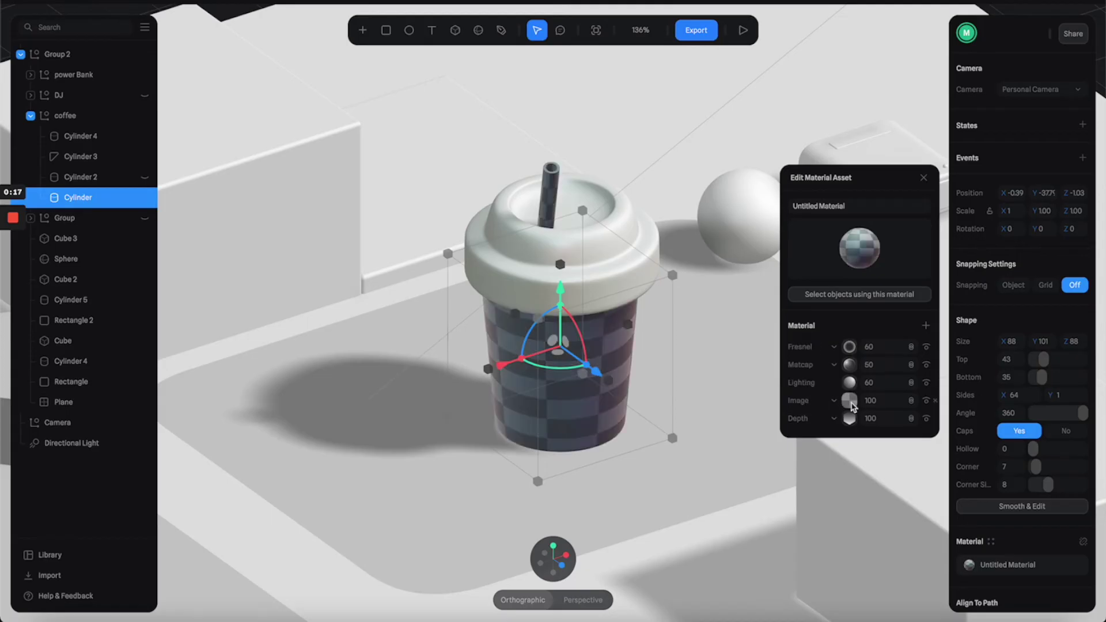
click(851, 402)
click(850, 402)
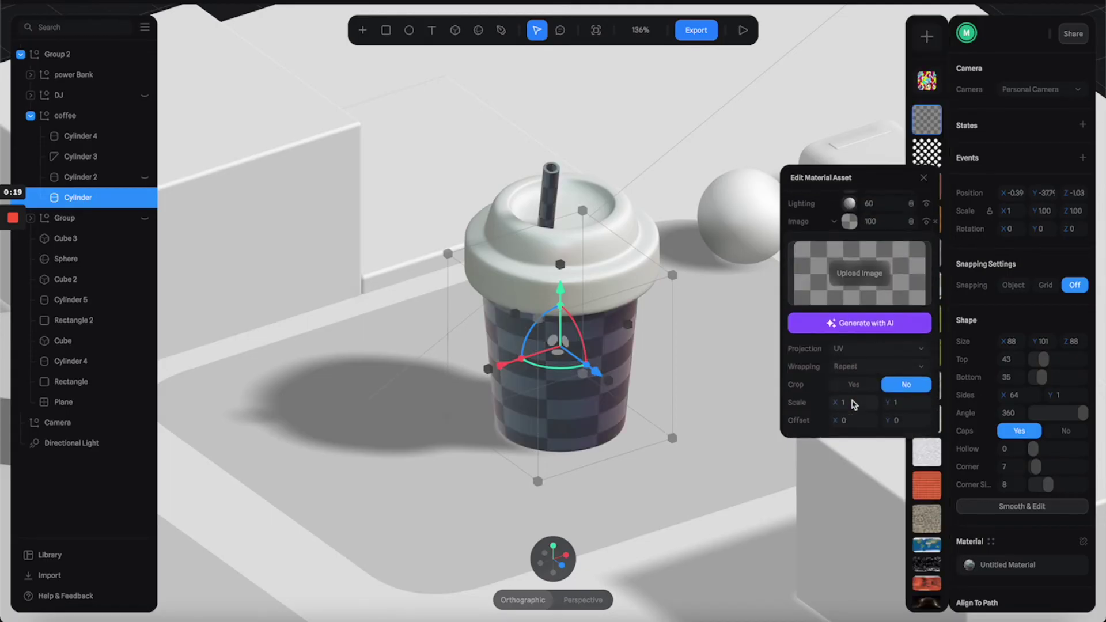
click(867, 326)
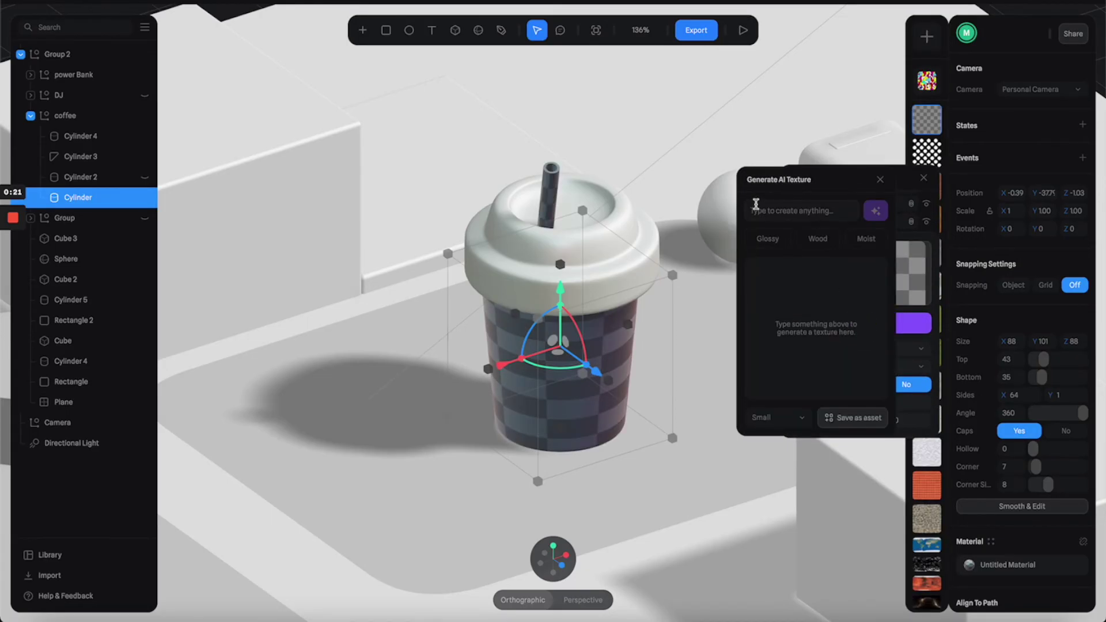
Step: Set the AI texture size to Medium and enter the prompt 'kid pattern'
click(756, 205)
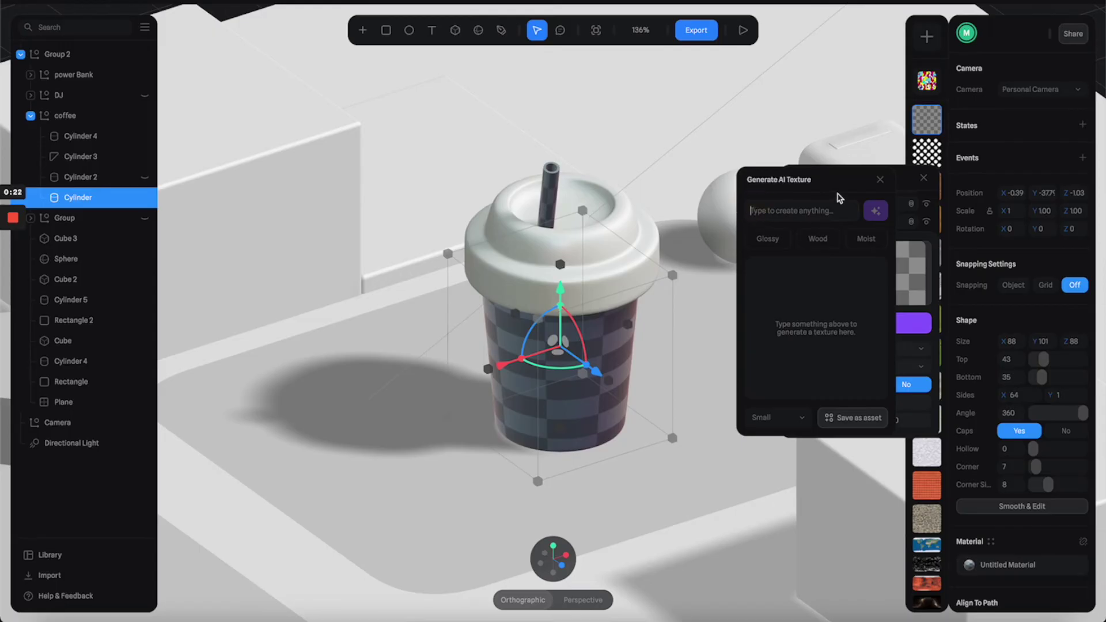
click(846, 353)
click(789, 424)
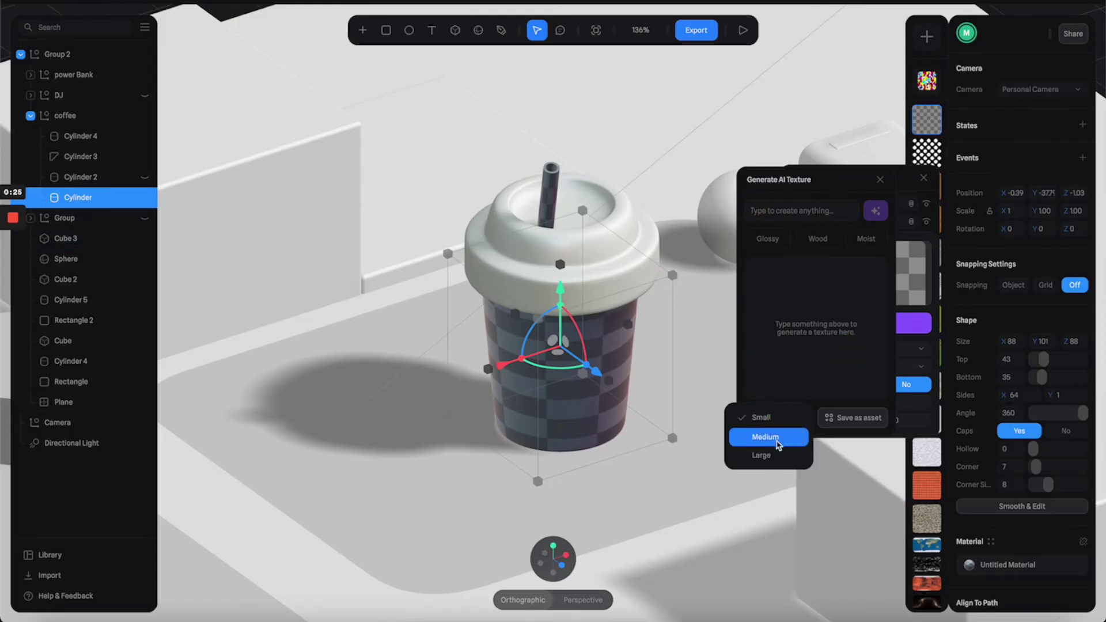
click(785, 438)
click(796, 218)
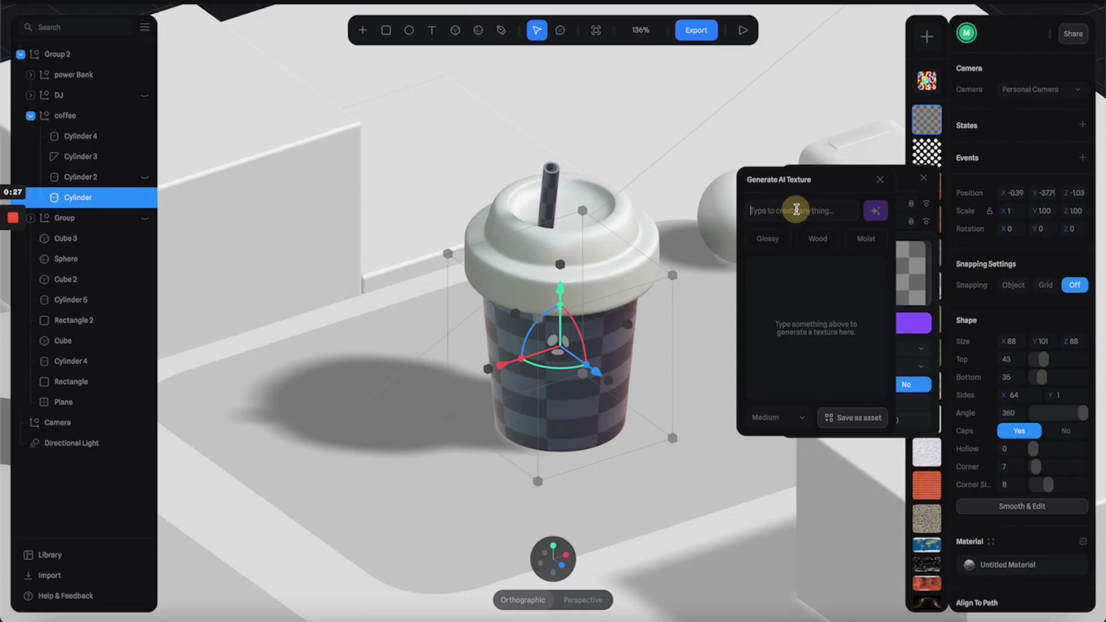
text(k)
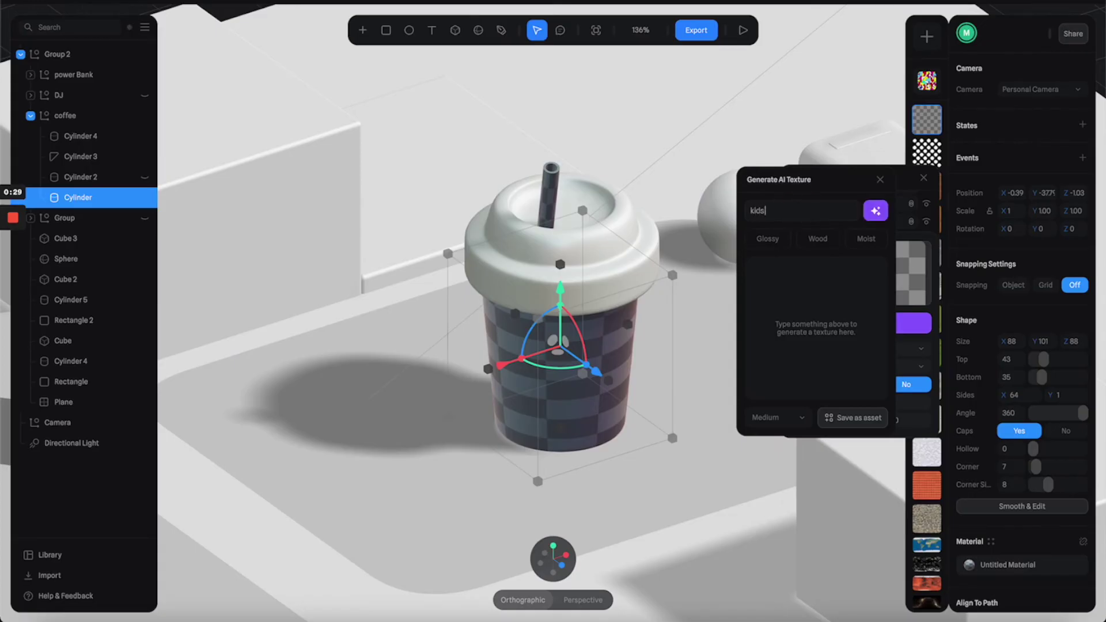
text(id)
key(BackSpace)
key(BackSpace)
key(BackSpace)
text(k)
Step: Generate the kid pattern texture twice for the cup and straw, then close the generator
click(871, 213)
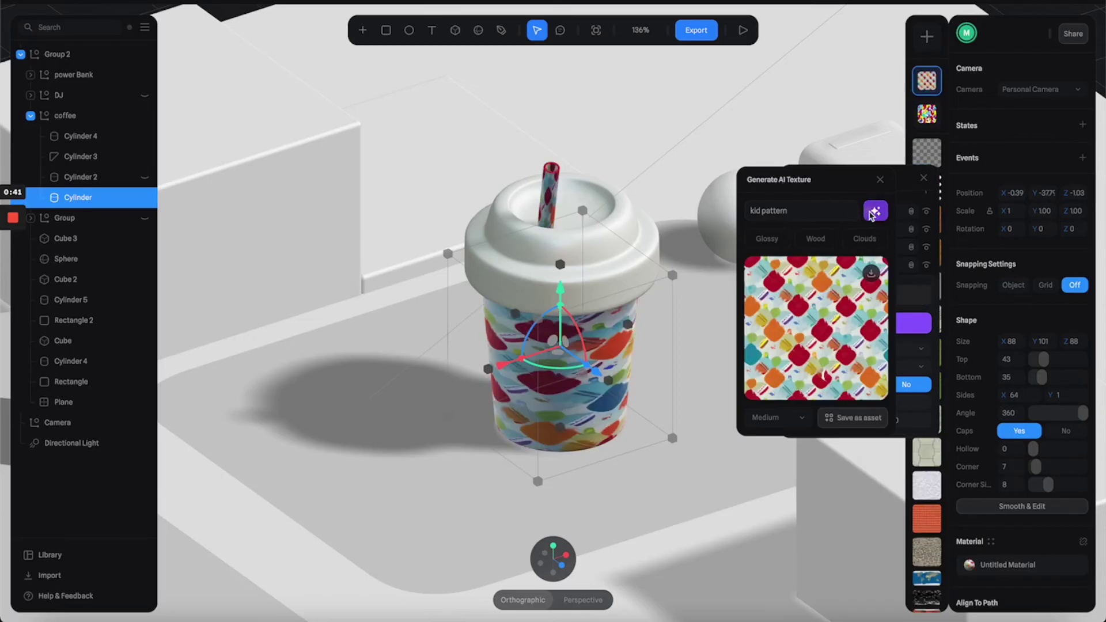
click(871, 213)
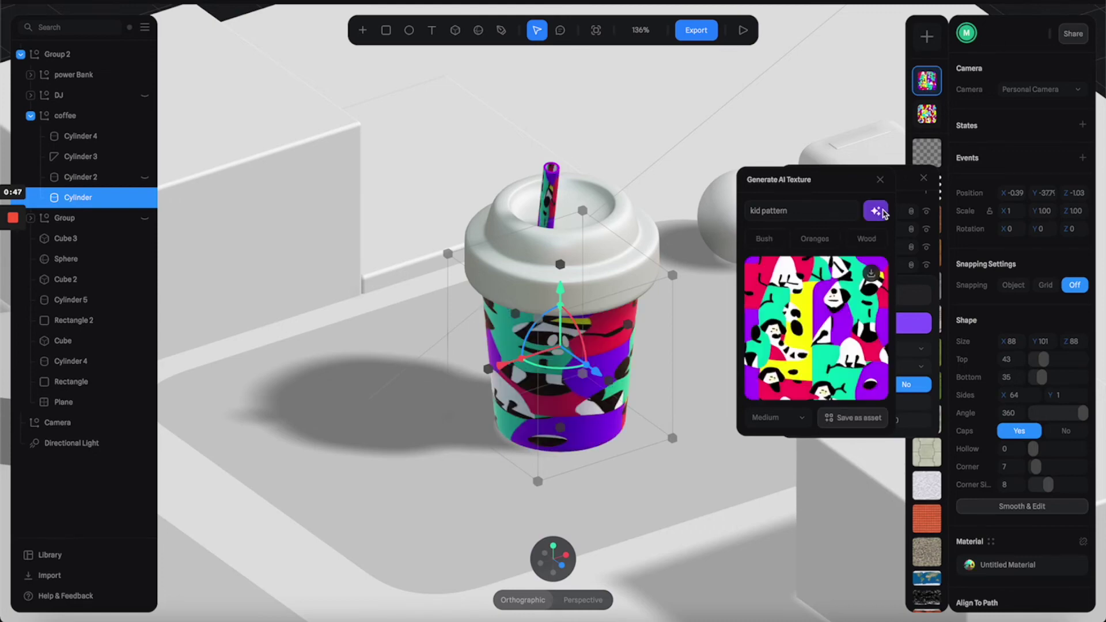
click(852, 198)
click(880, 181)
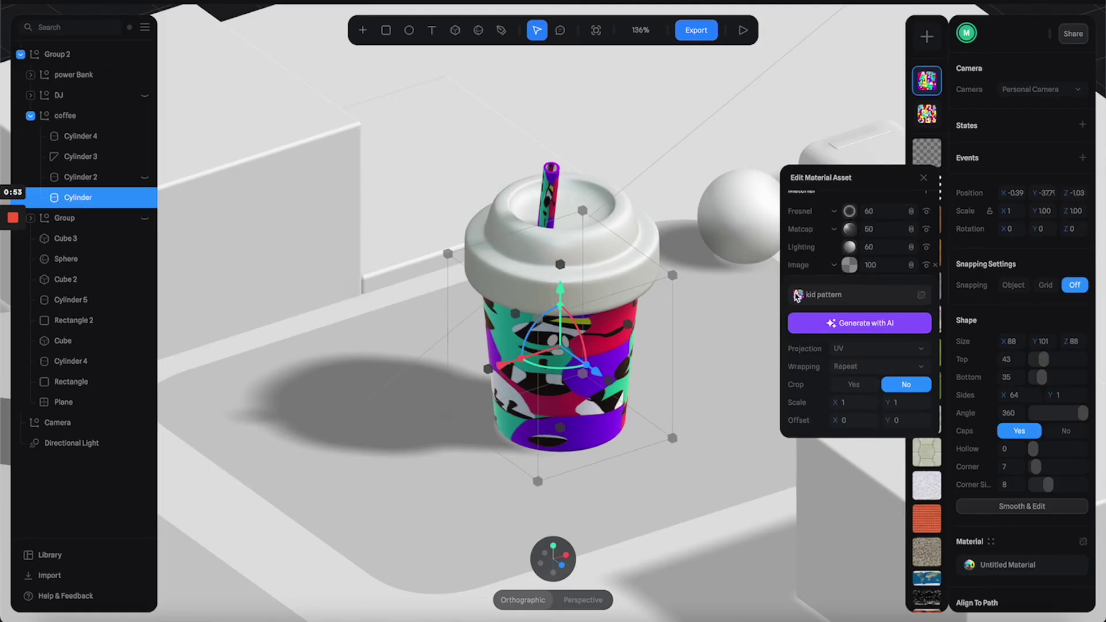
Step: Set the cup's kid pattern image layer opacity to 70
click(799, 295)
click(881, 198)
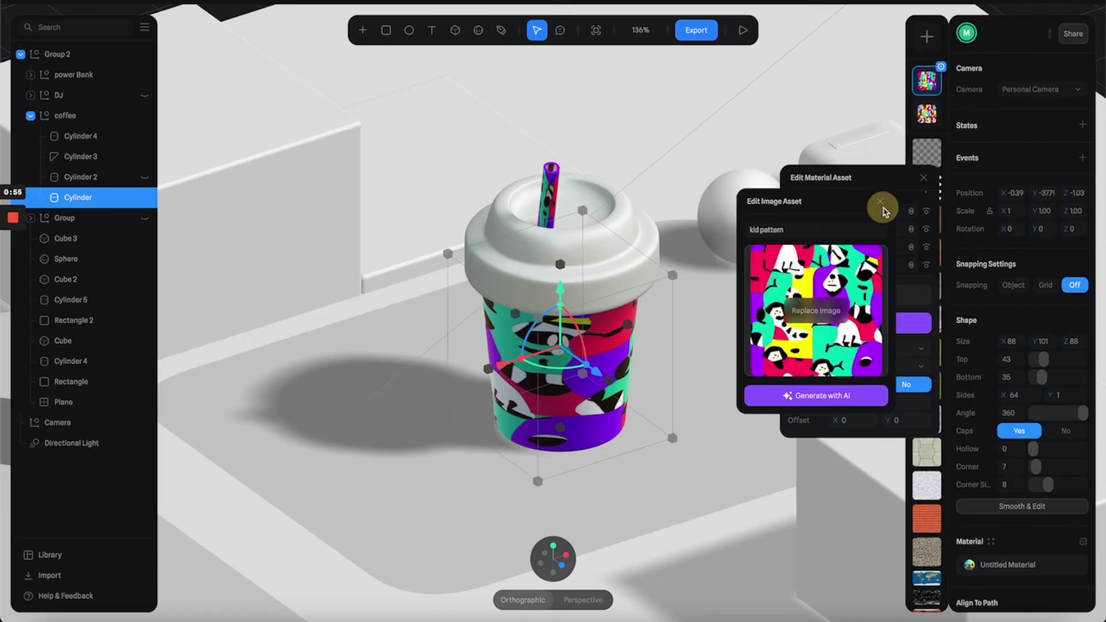
click(881, 202)
click(877, 265)
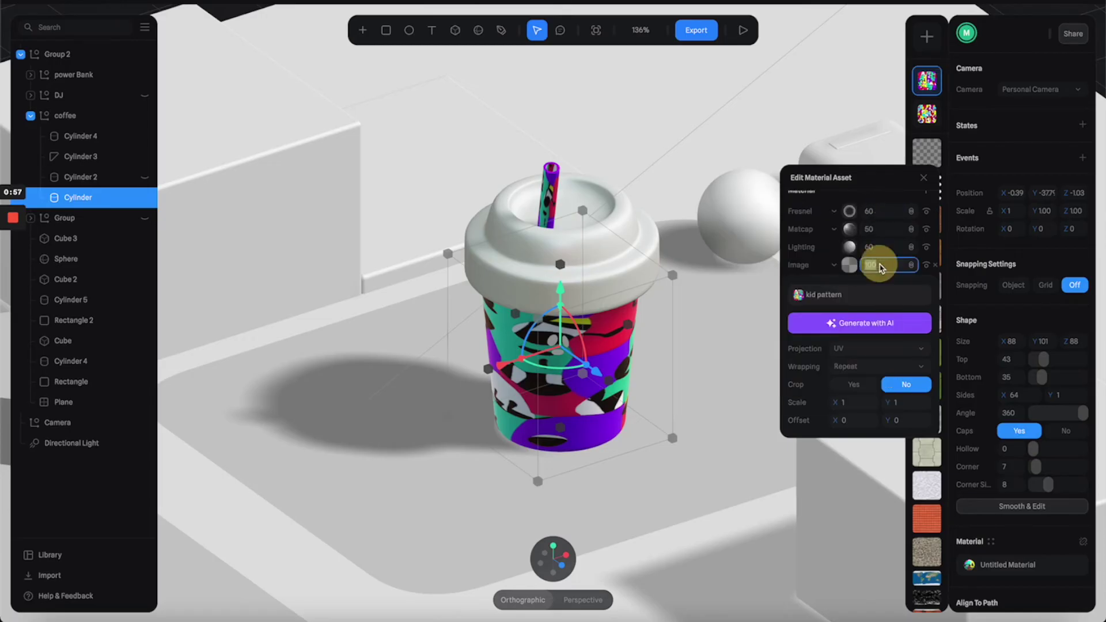
text(70)
key(Return)
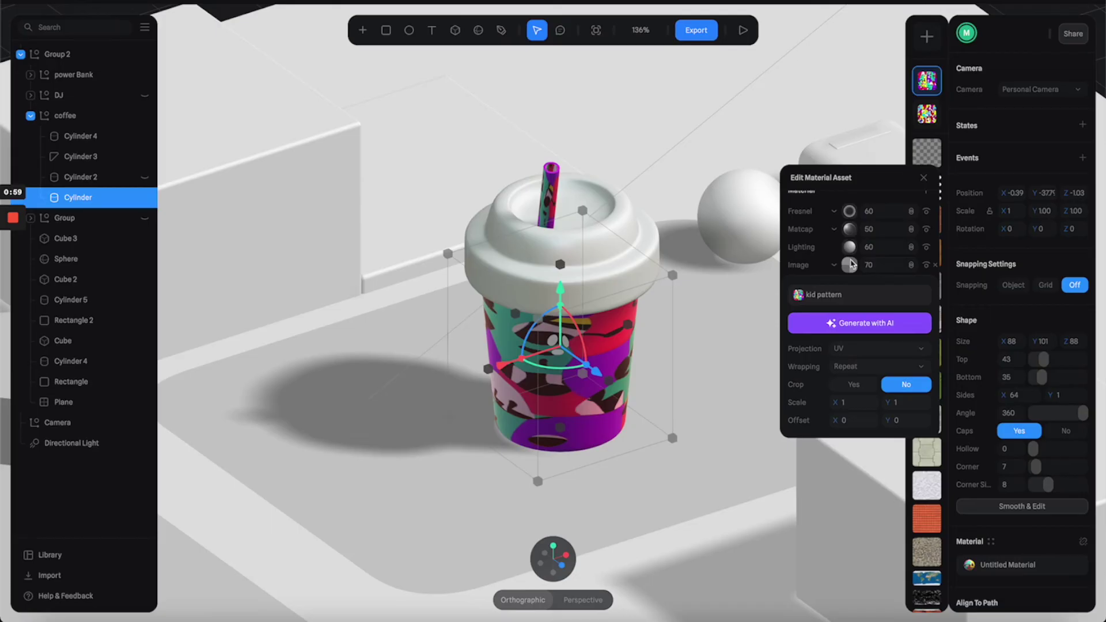
Step: Collapse the Image layer and expand the Depth gradient layer to pick its colour
click(849, 264)
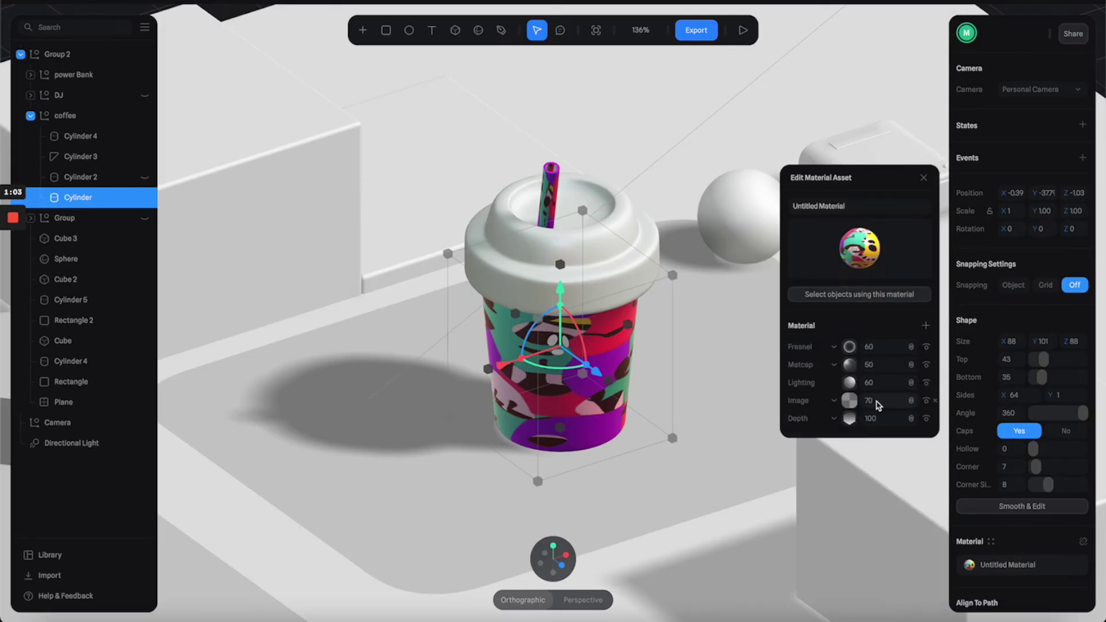
click(850, 419)
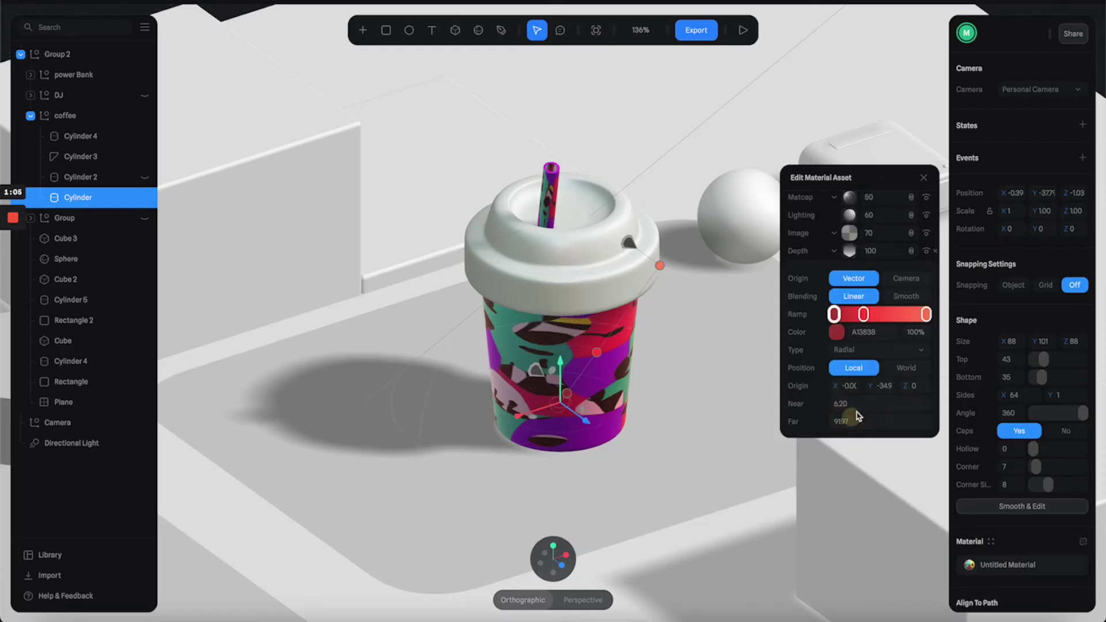
click(833, 313)
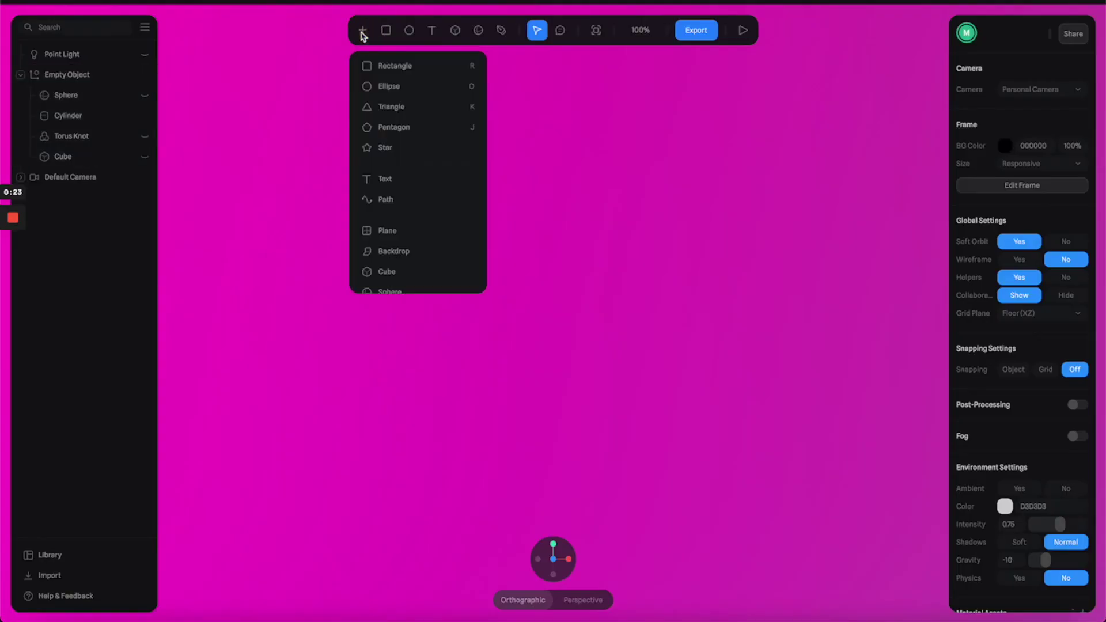
Step: Draw a three-point path for the '1' and a curved closed path for the '0'
click(414, 201)
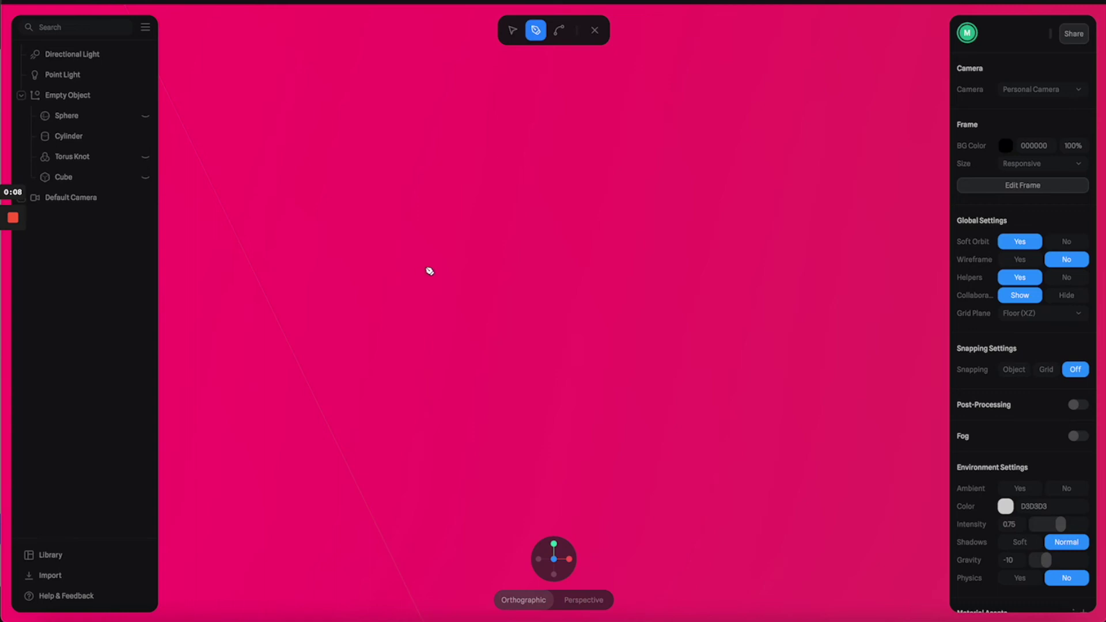
click(426, 267)
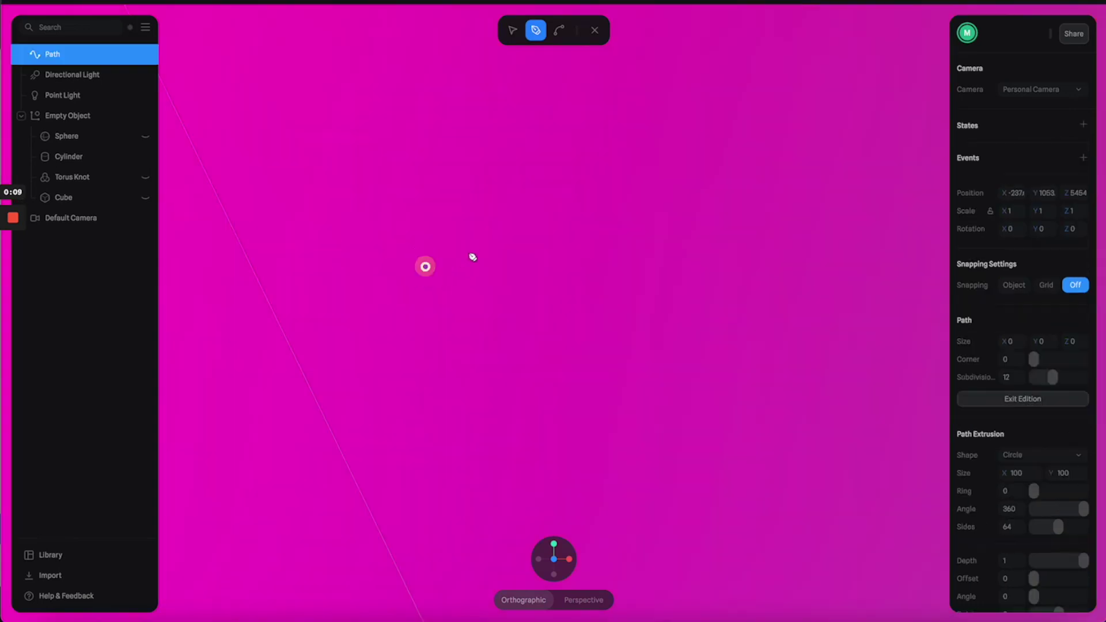
click(495, 231)
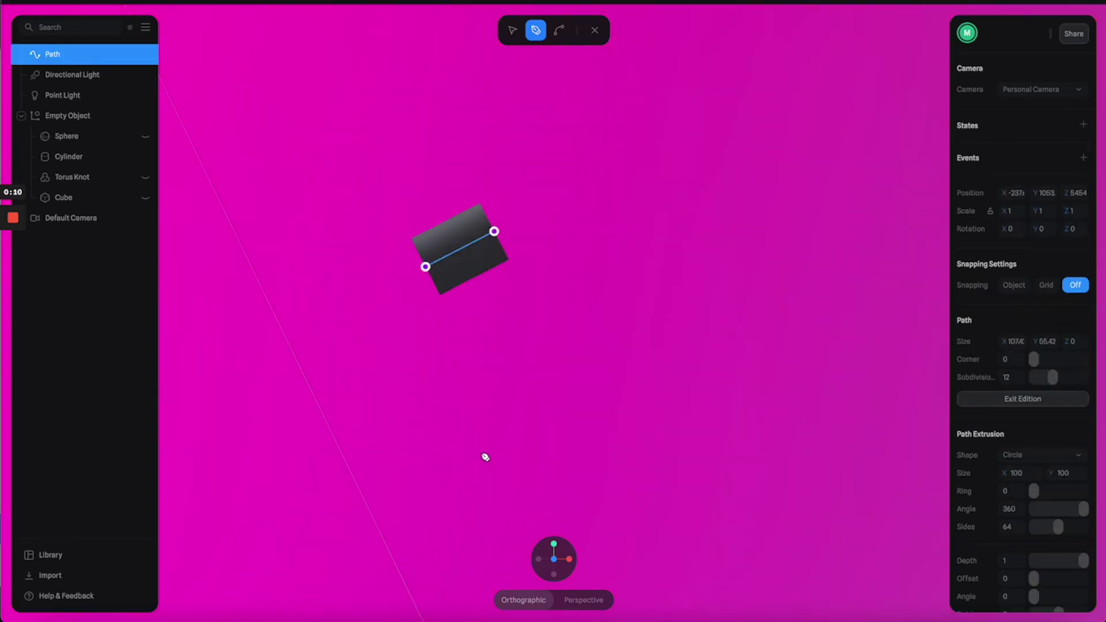
click(466, 495)
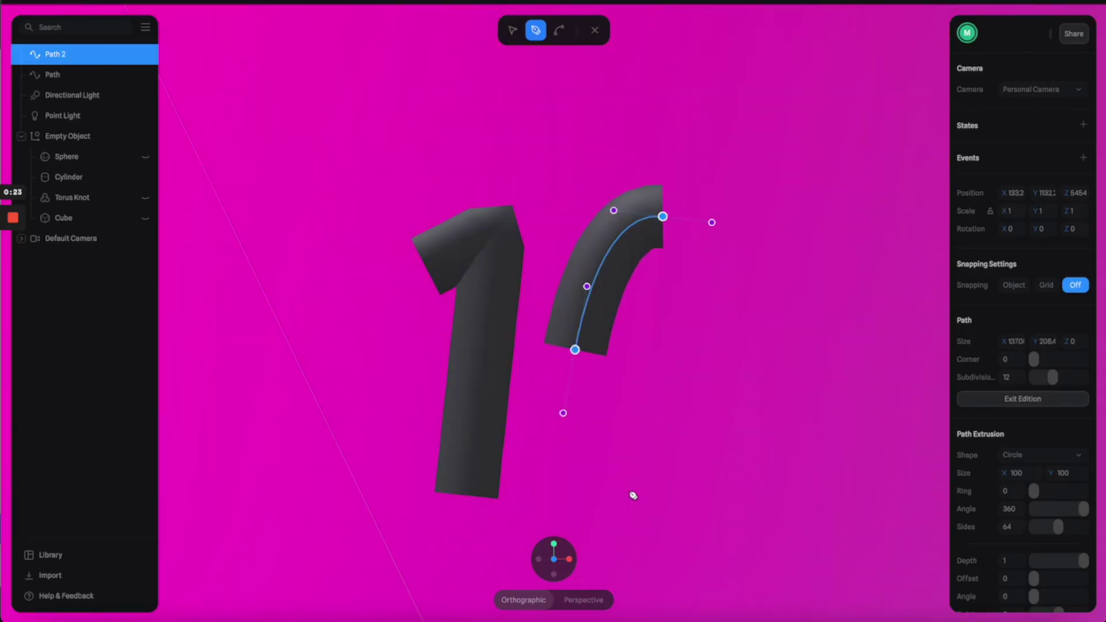
click(639, 503)
click(706, 365)
click(663, 217)
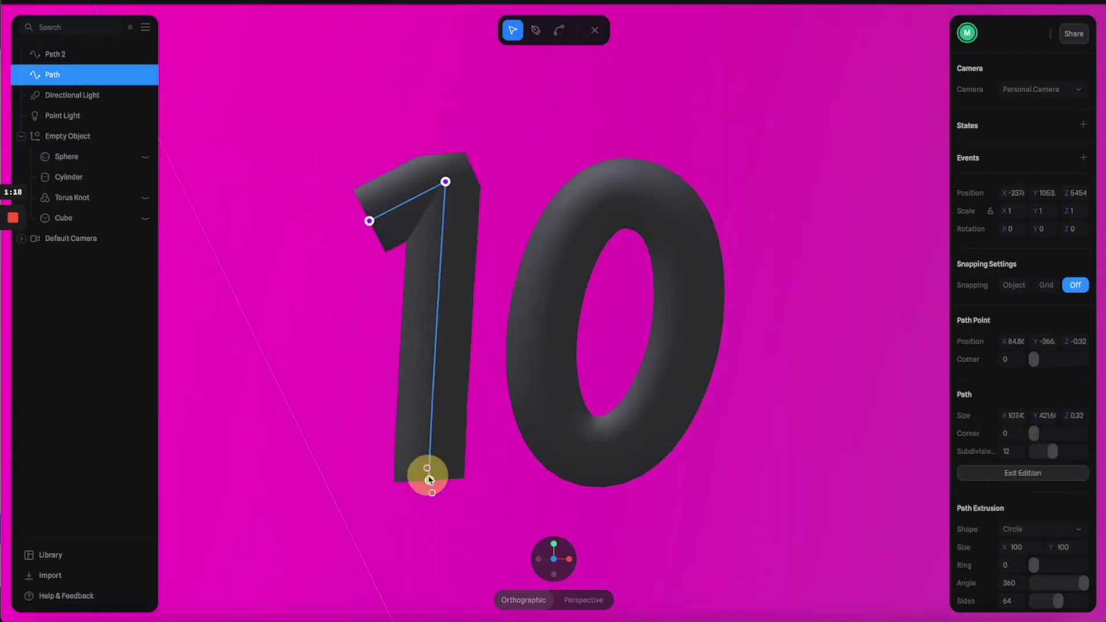
Step: Give the '1' a Polygon extrusion shape and twist it using the Angle and Twist sliders
click(464, 219)
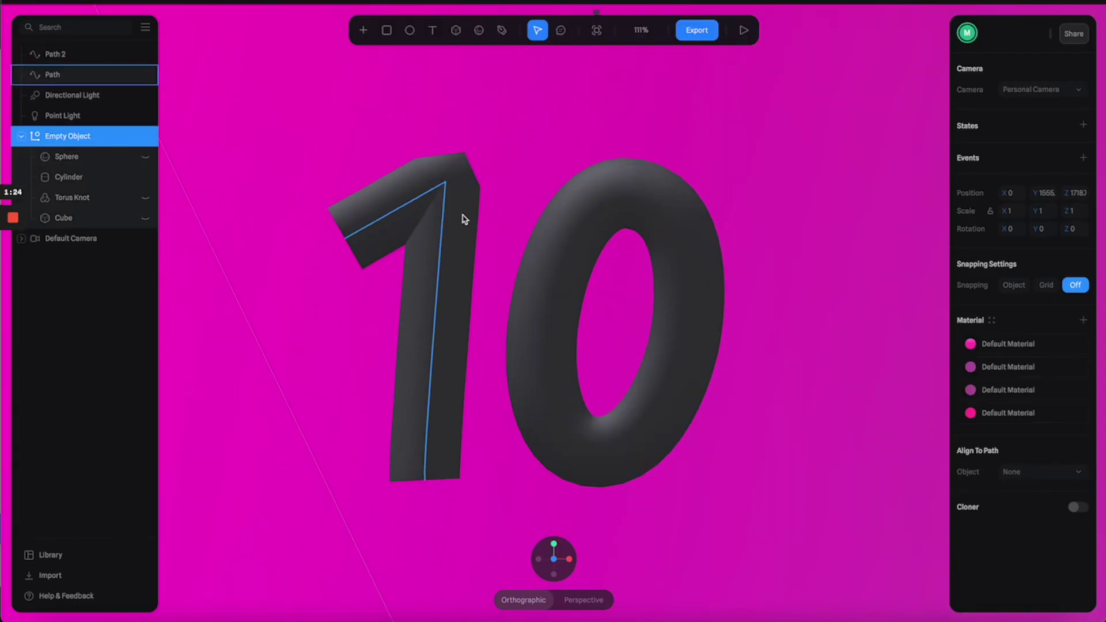
click(462, 217)
scroll(1031, 455, down, 3)
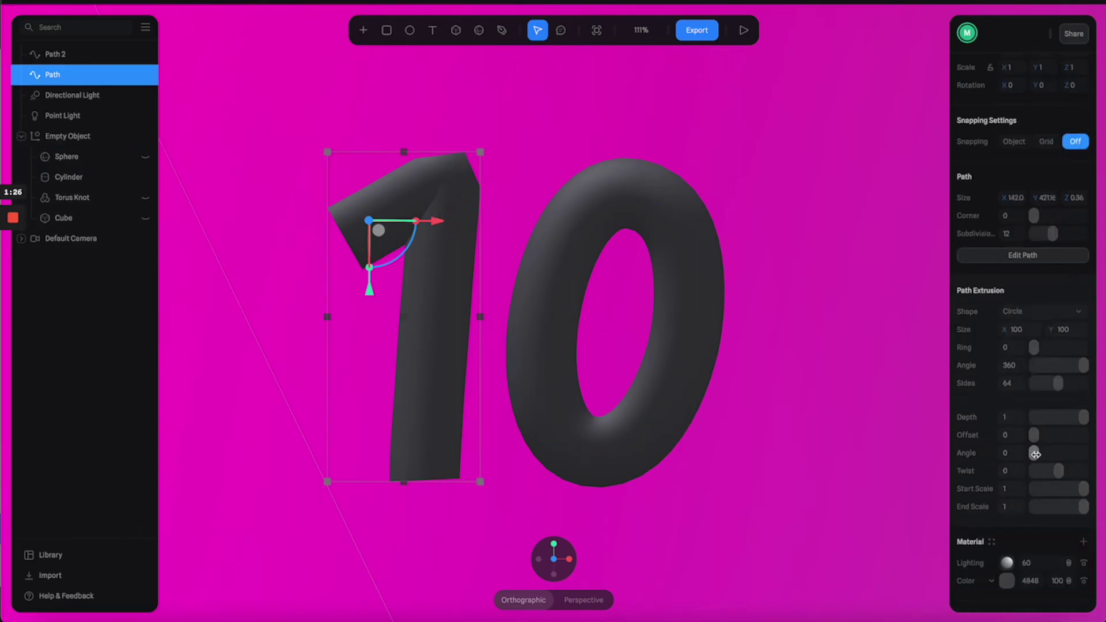
click(1056, 313)
click(1025, 332)
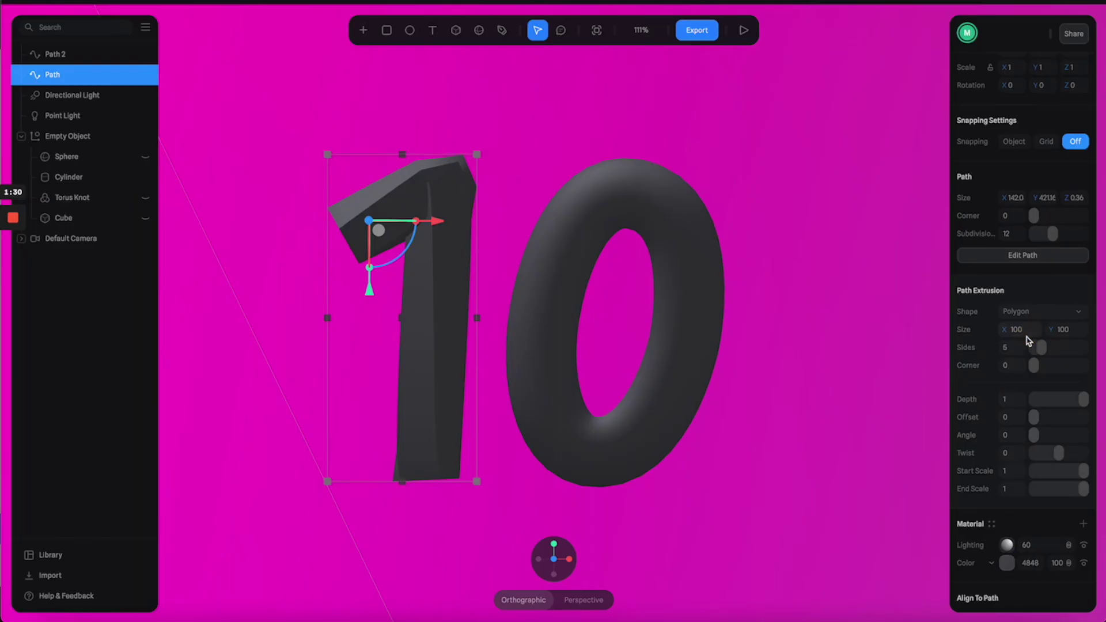
drag(1033, 434, 1074, 449)
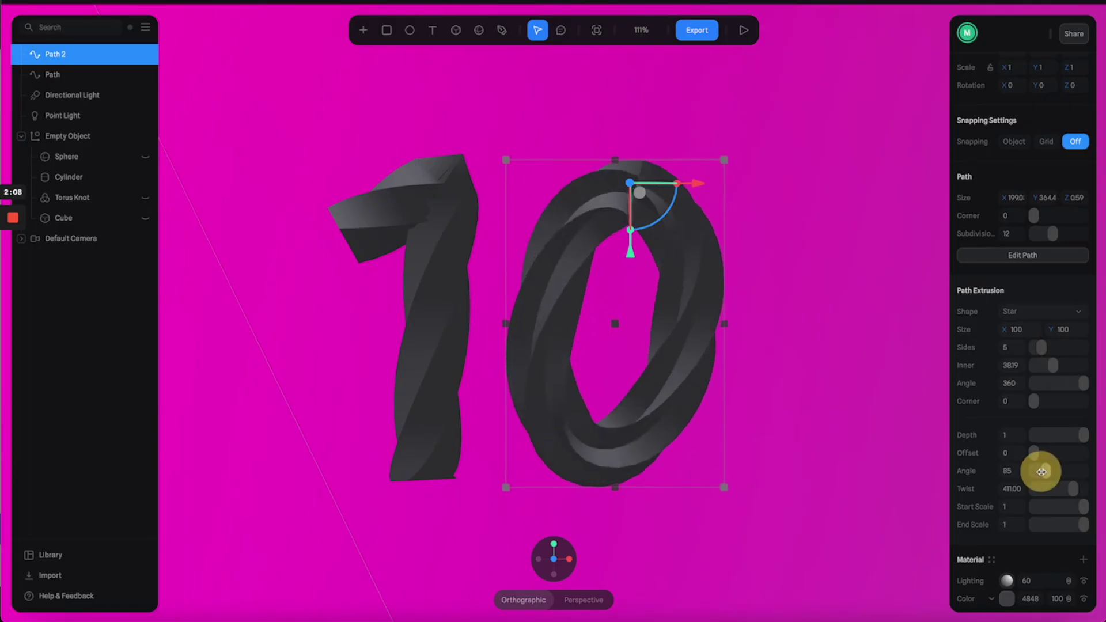
drag(1041, 472, 1044, 470)
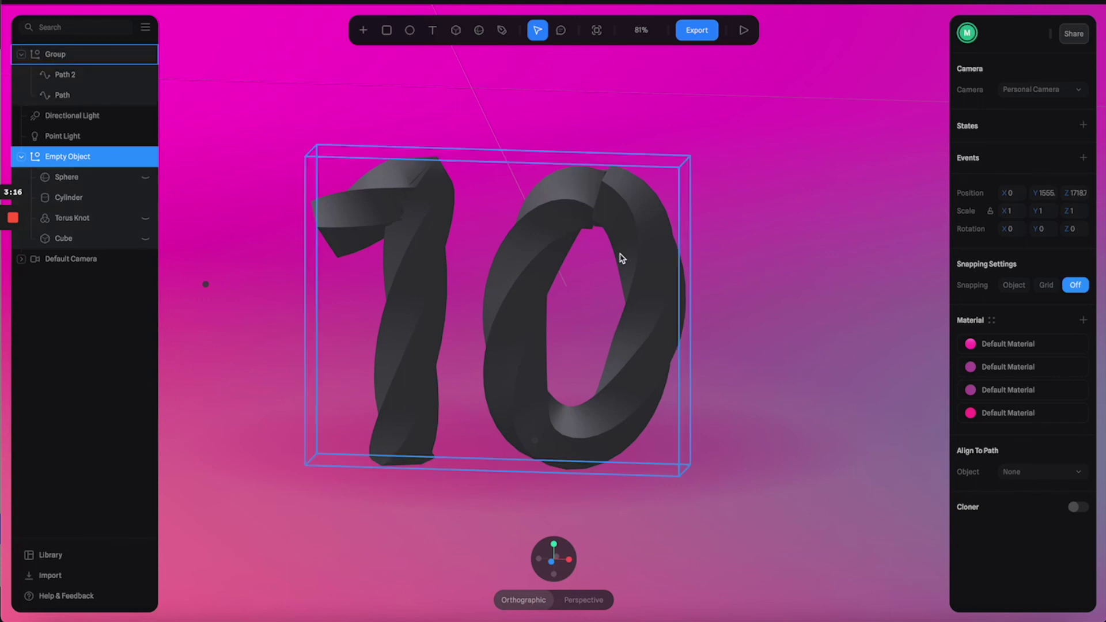
Step: Apply the pink library material to both the '0' and the '1'
click(991, 347)
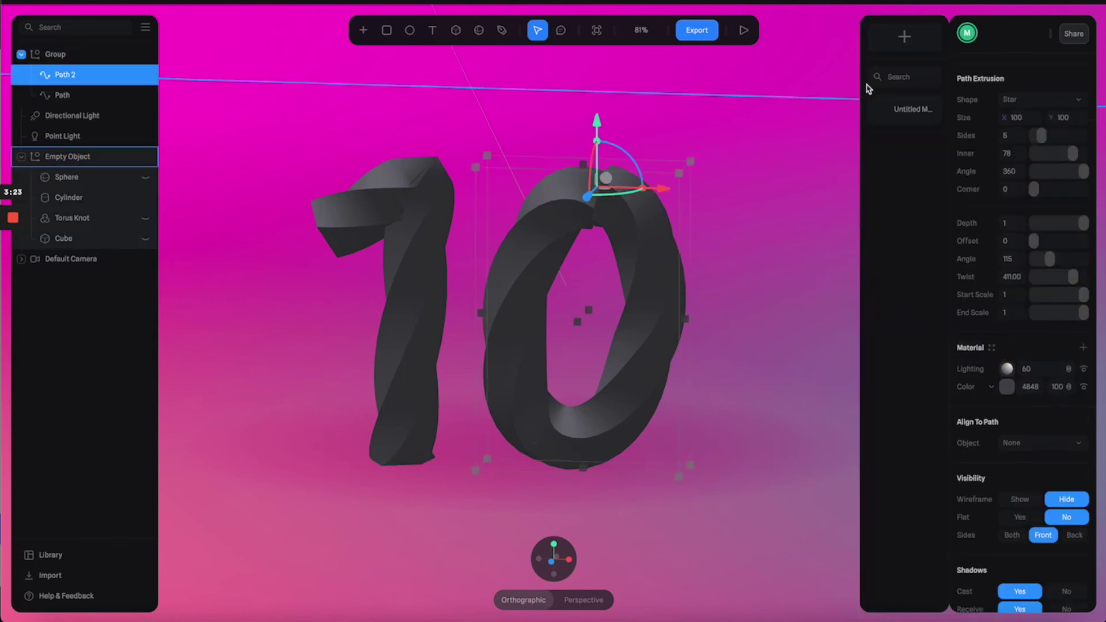
click(881, 108)
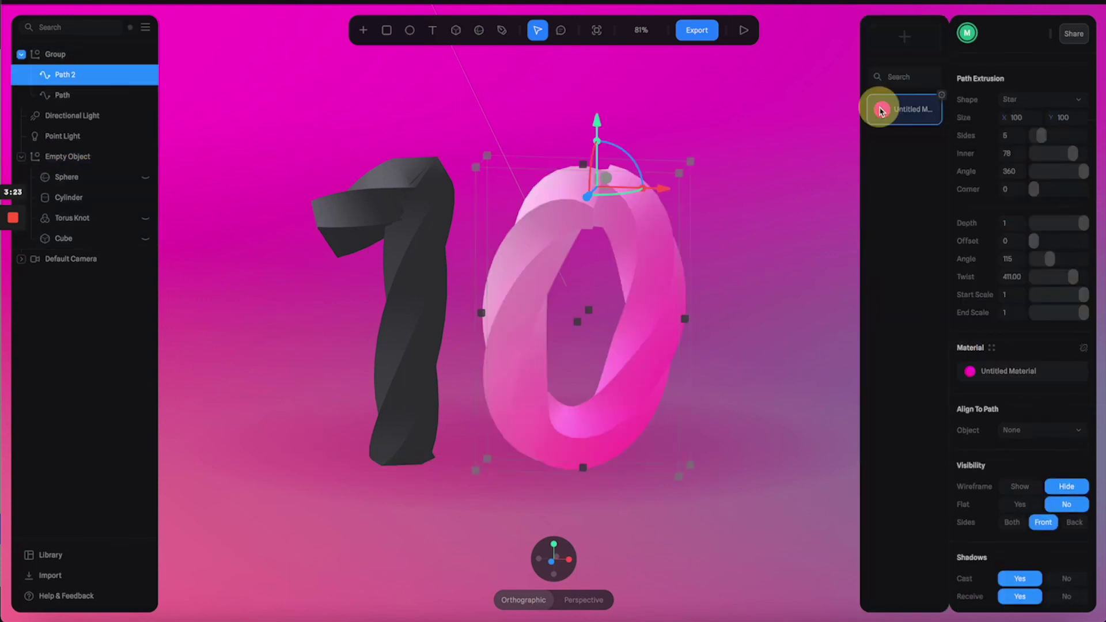
click(432, 223)
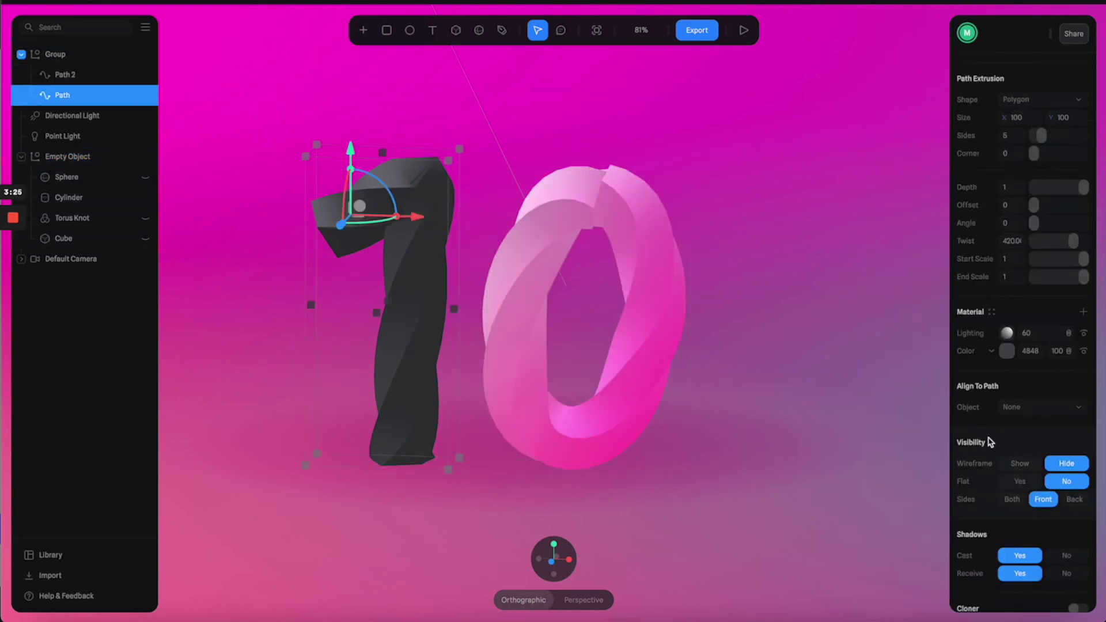
click(992, 351)
click(876, 111)
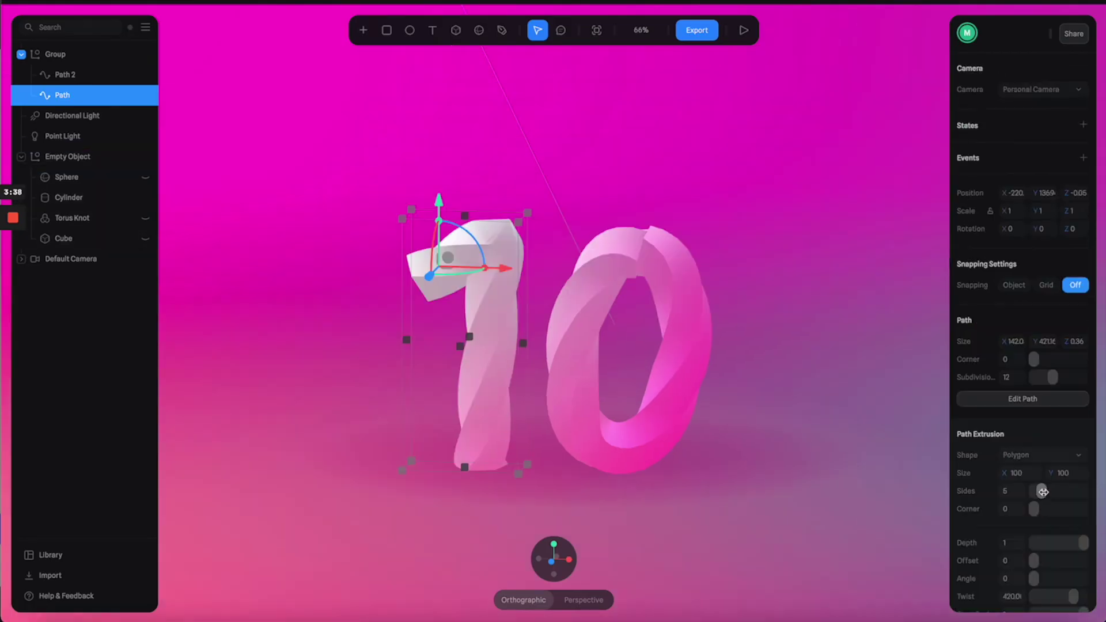
Step: Set both digits' cross-sections to 10 sides, then select the '1' inside the group
drag(1043, 491, 1061, 489)
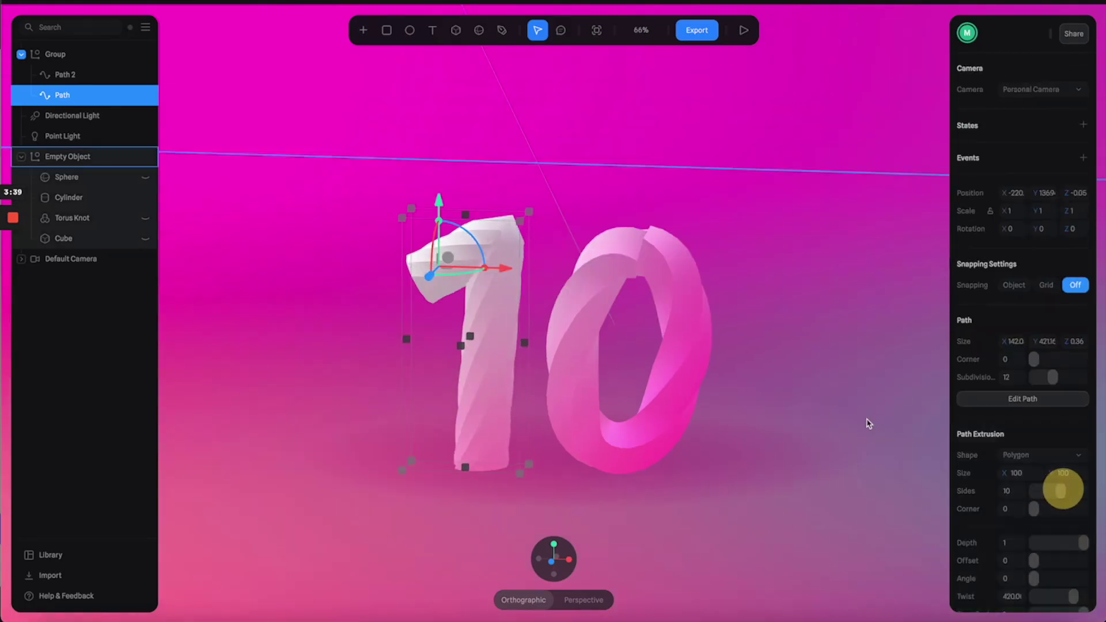
click(671, 388)
click(1058, 494)
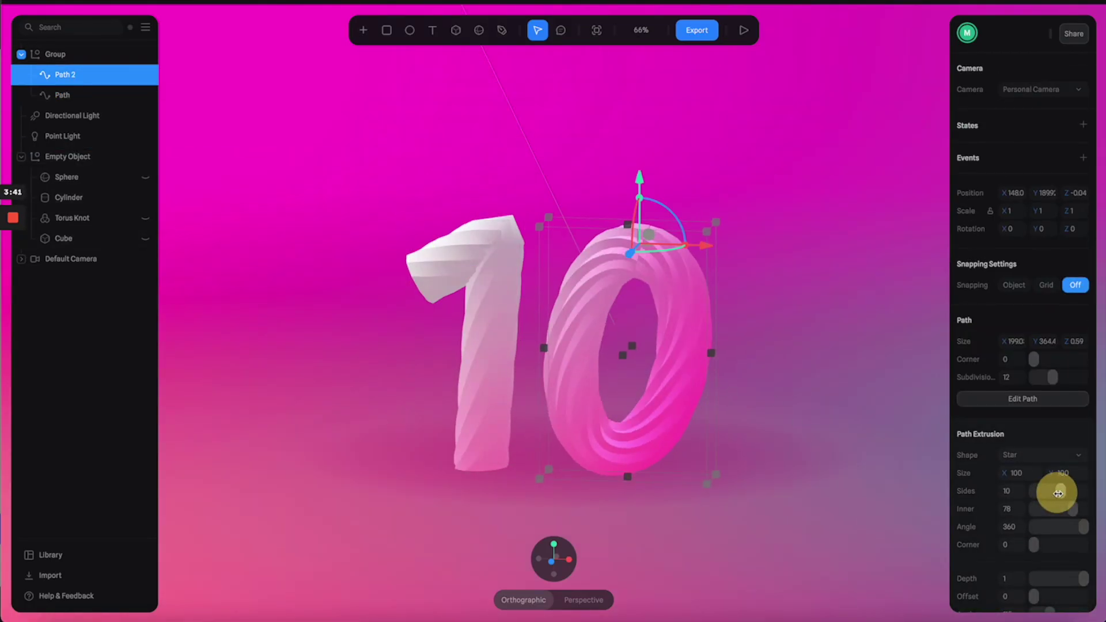
click(715, 187)
drag(730, 208, 716, 251)
click(591, 262)
double_click(561, 261)
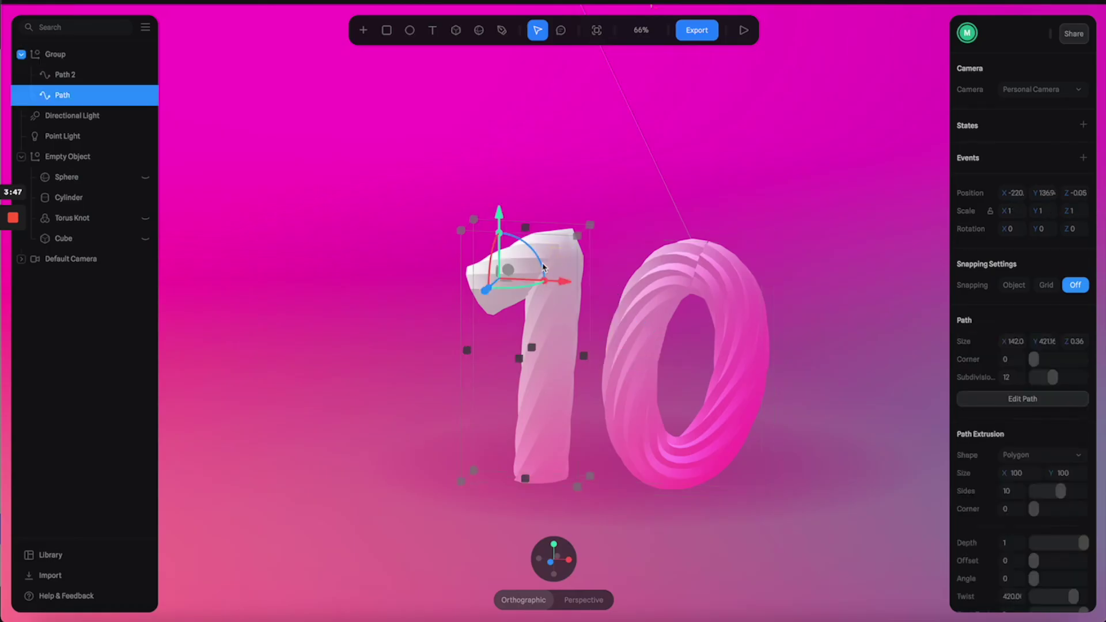
scroll(994, 451, down, 6)
scroll(995, 451, down, 1)
Step: Set the '1' material's Depth gradient colour to 00FFA9 and preview the scene
click(968, 337)
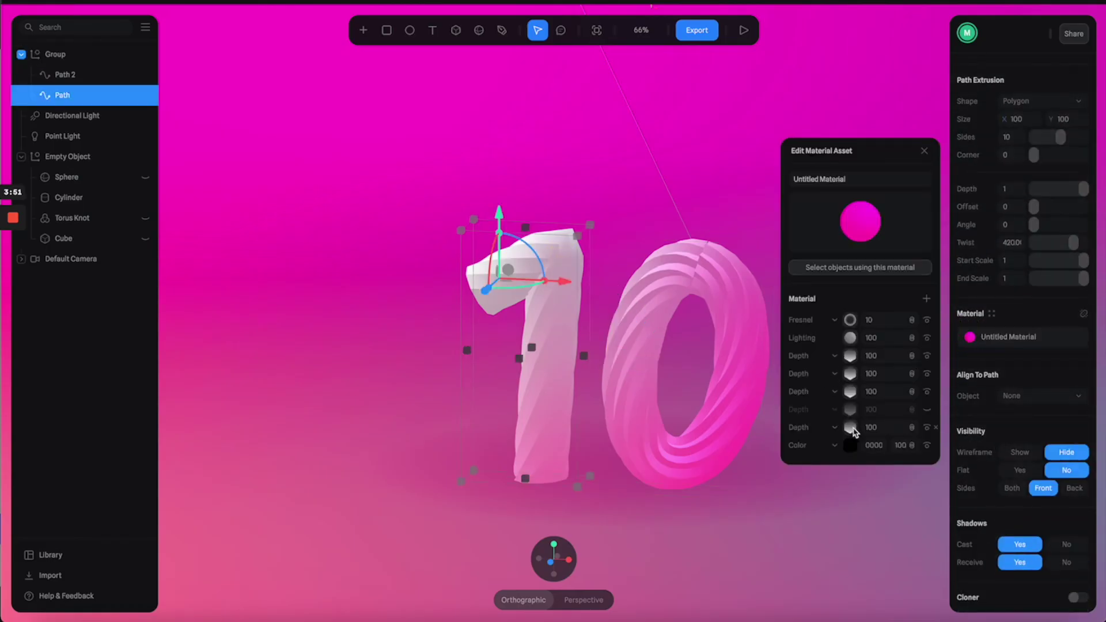
click(850, 426)
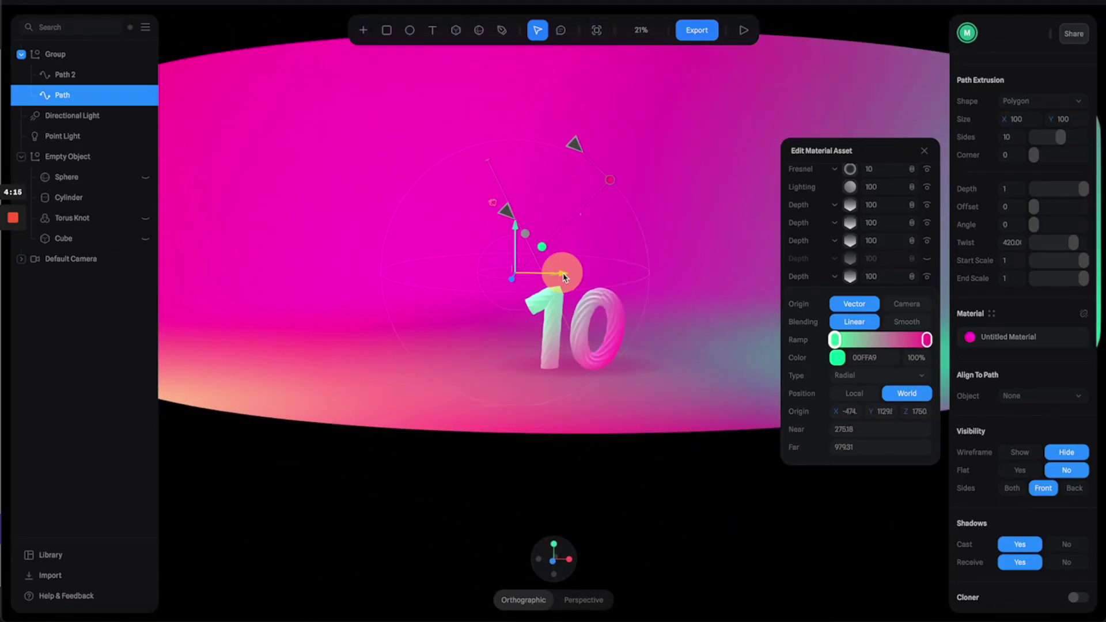
scroll(679, 311, up, 5)
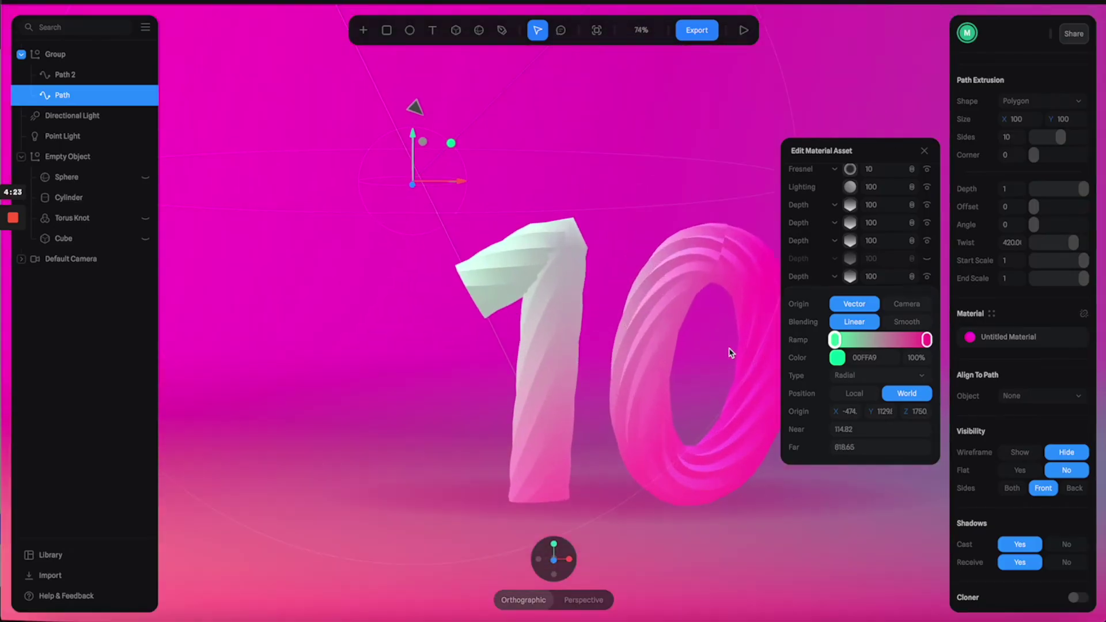
click(743, 30)
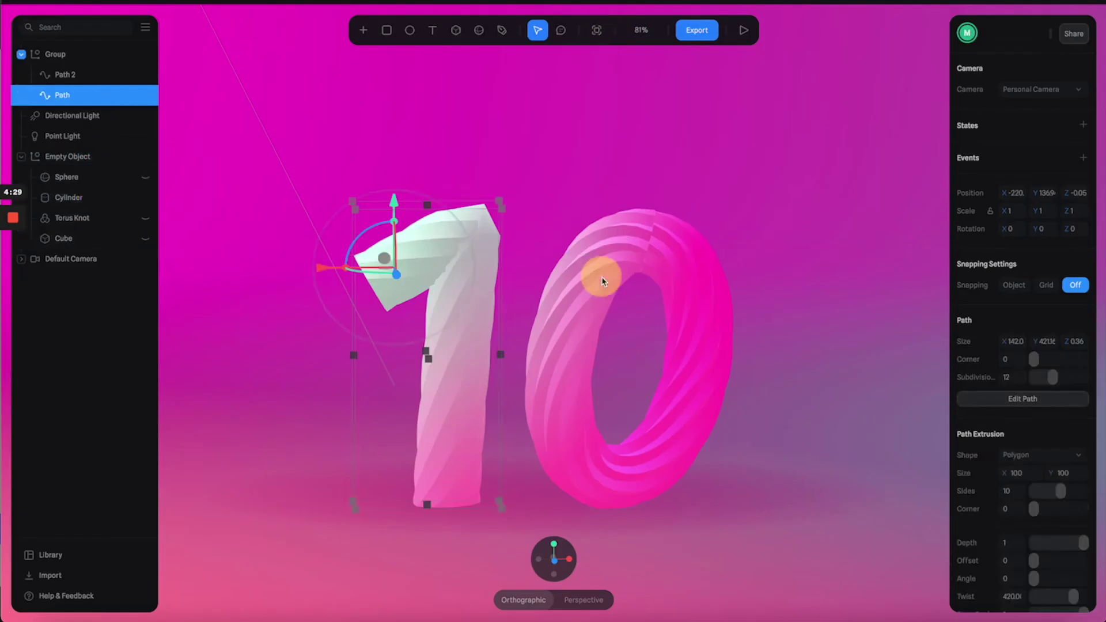
Step: Leave the preview, frame the 10 close up and select the Group holding both digits
click(743, 271)
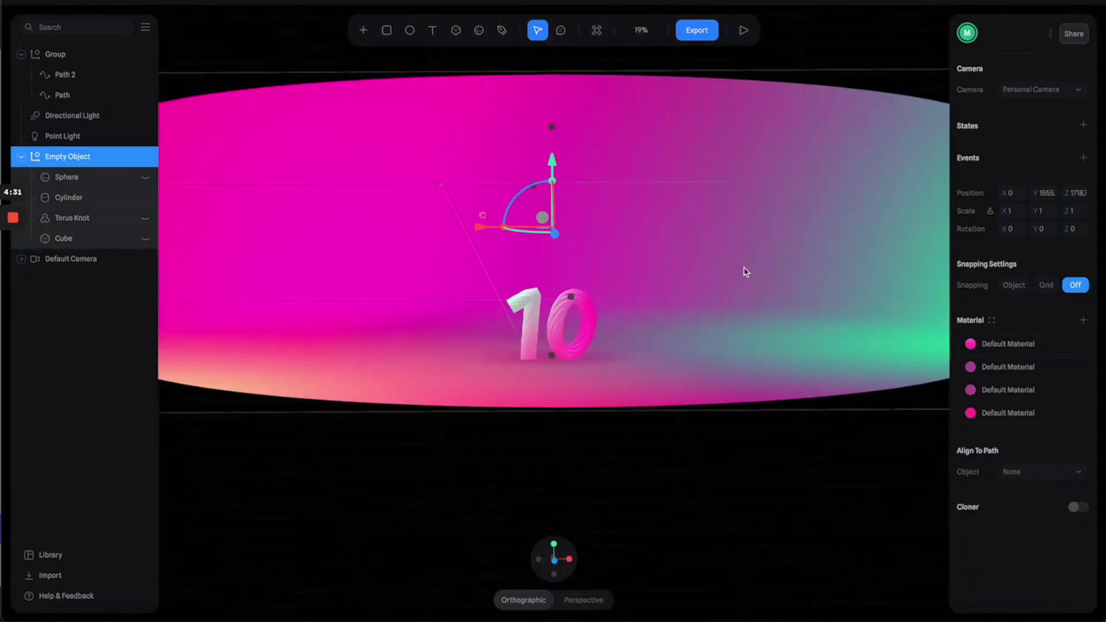
scroll(691, 325, down, 3)
drag(543, 270, 712, 383)
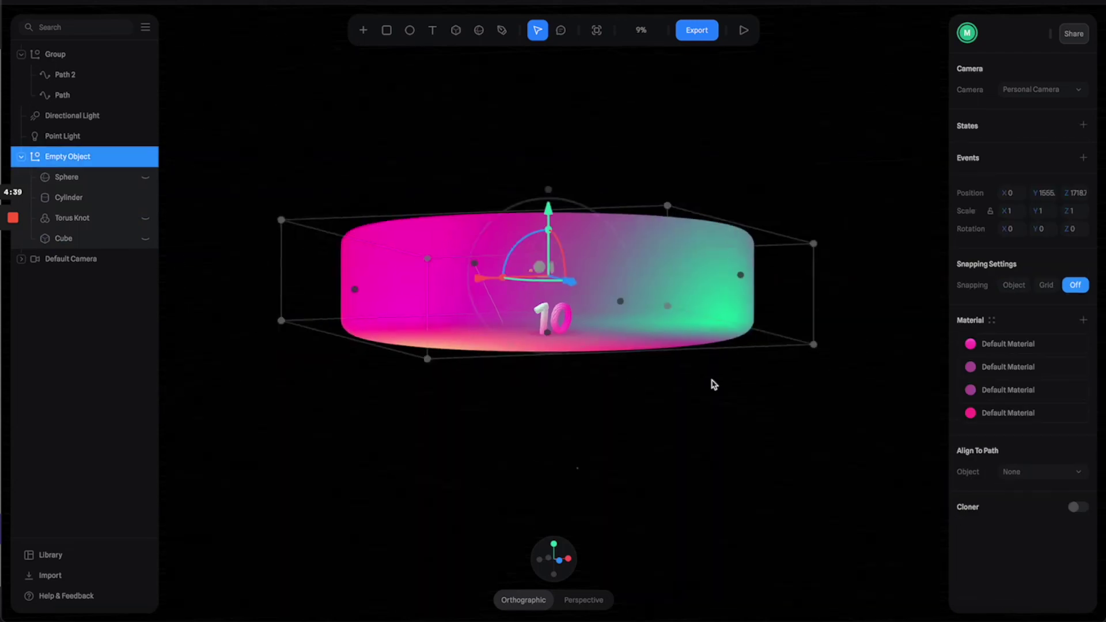
scroll(711, 383, up, 5)
click(607, 378)
mouse_move(582, 389)
mouse_down()
mouse_move(610, 380)
mouse_move(593, 378)
mouse_up()
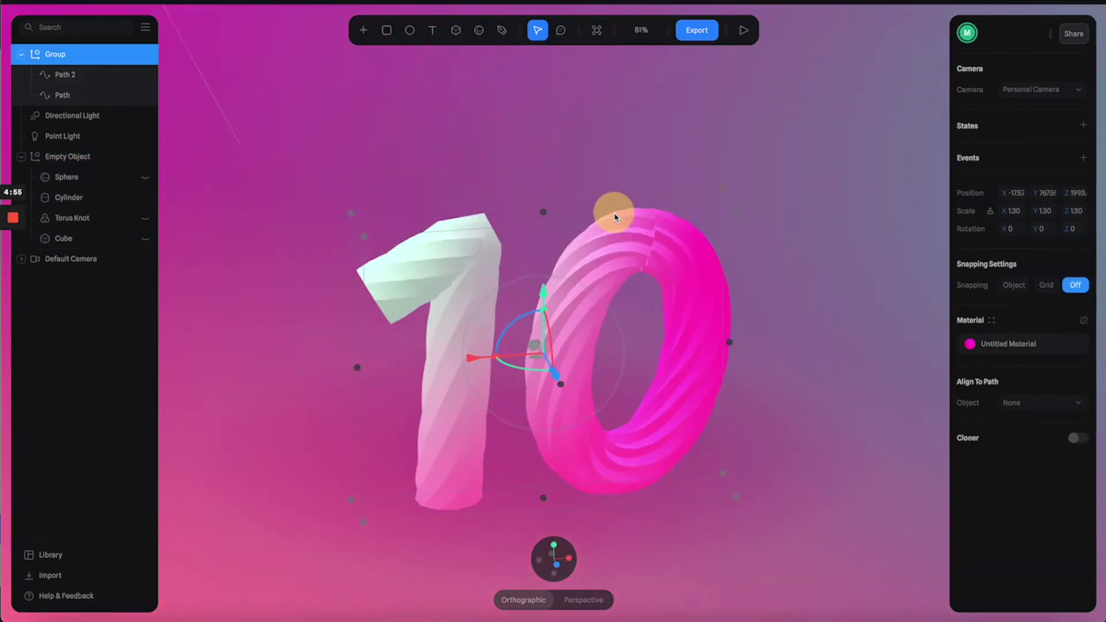